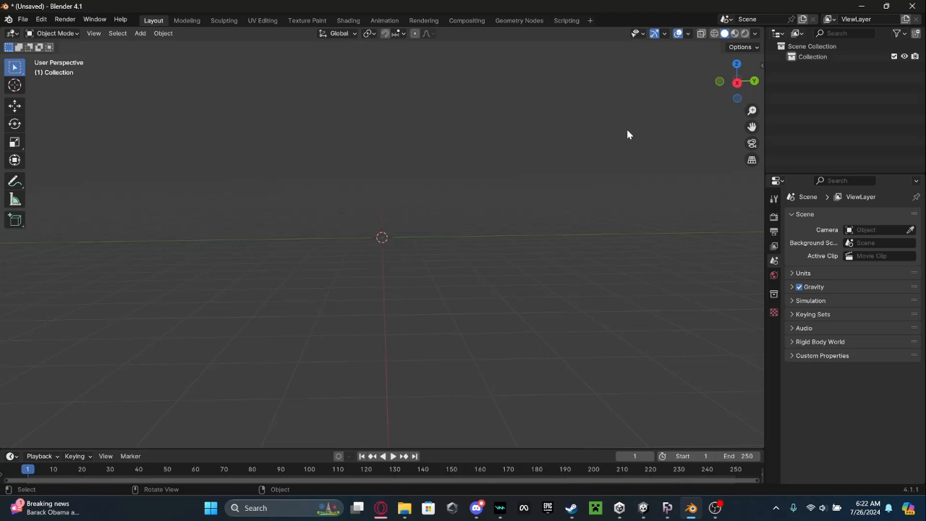
Switch to the Unity project and preview the Free Flow emote on the avatar, stopping it and returning to Blender.
{"action": "mouse_move", "coordinate": [642, 508]}
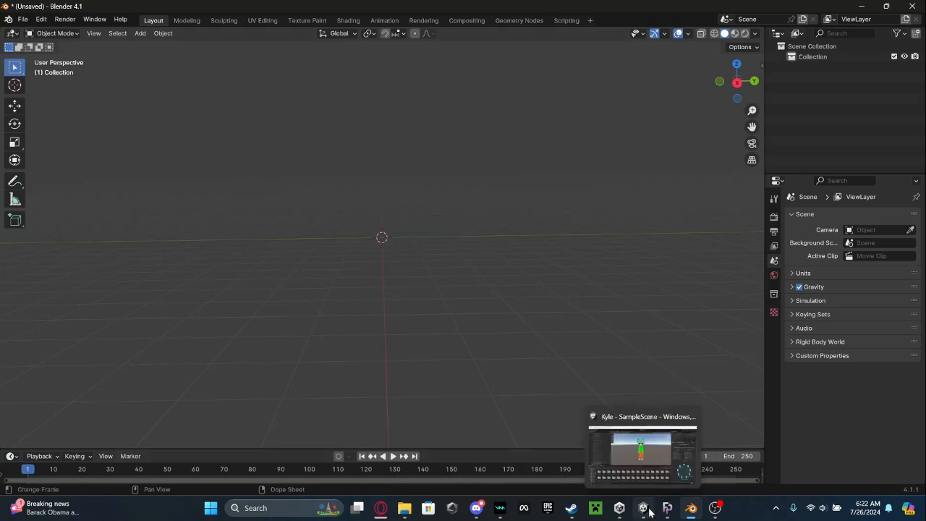
{"action": "left_click", "coordinate": [646, 472]}
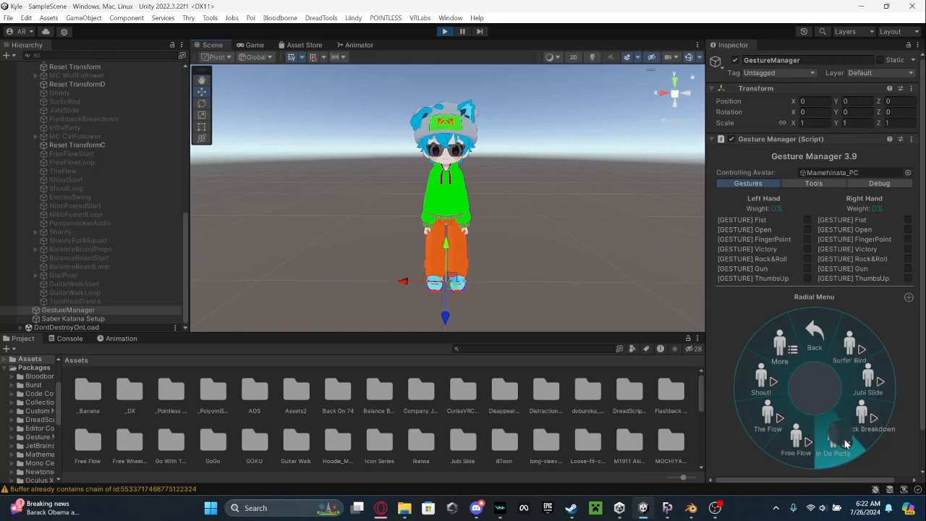
{"action": "left_click", "coordinate": [758, 377]}
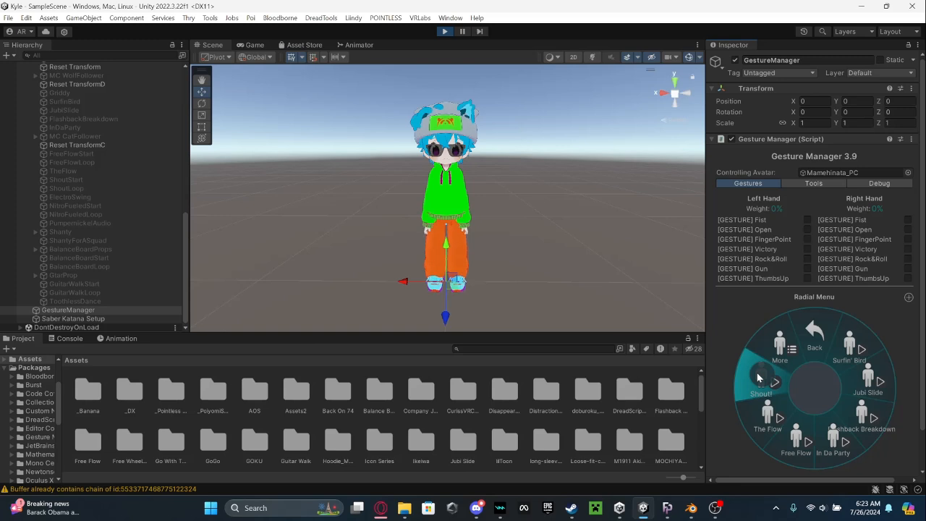
{"action": "left_click", "coordinate": [800, 439]}
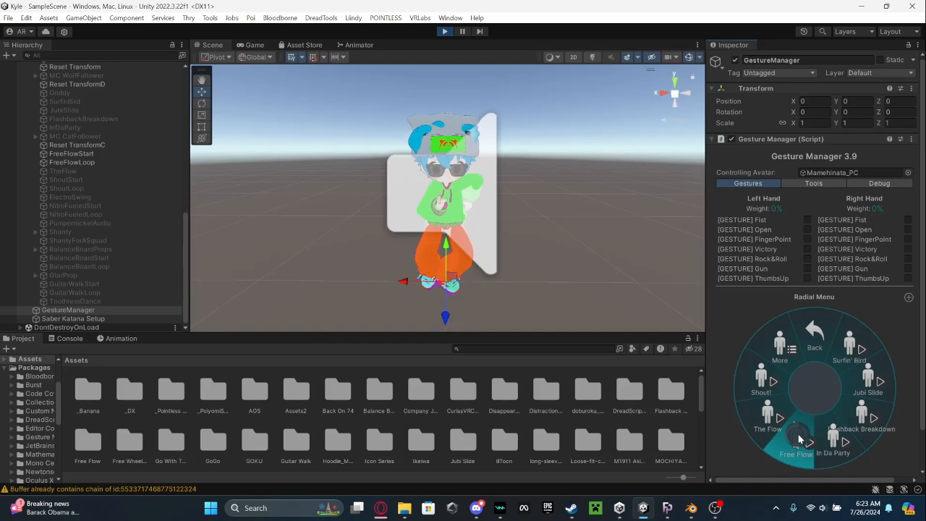
{"action": "left_click", "coordinate": [799, 439]}
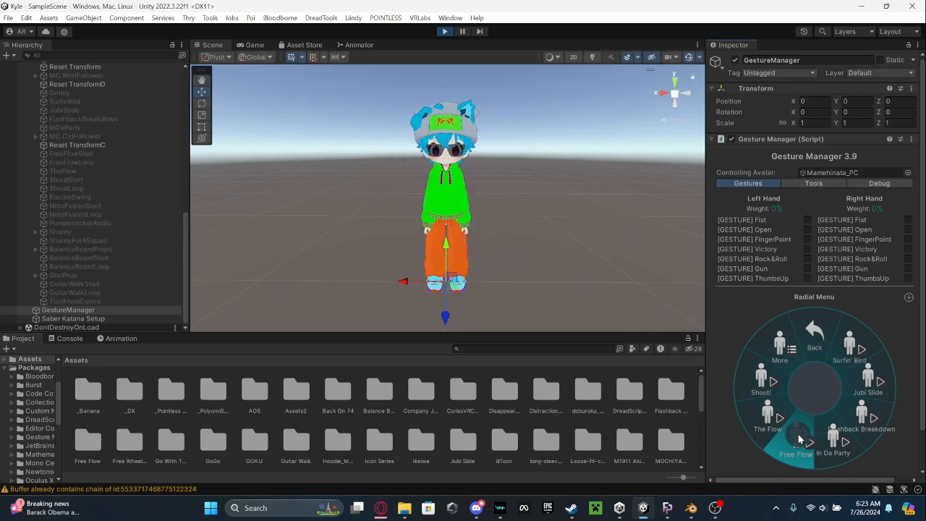
{"action": "left_click", "coordinate": [861, 9]}
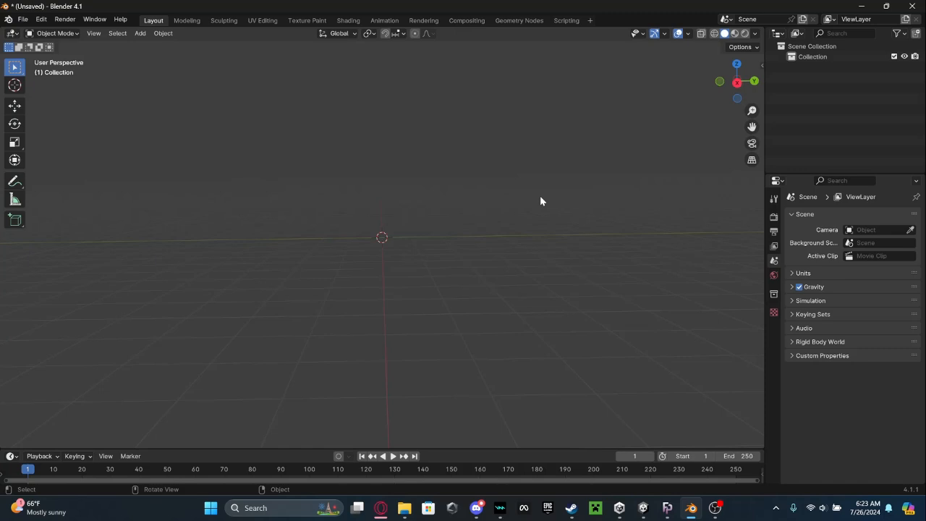
Switch to FortnitePorting and browse the Outfits category of the cosmetics.
{"action": "mouse_move", "coordinate": [668, 507]}
{"action": "left_click", "coordinate": [706, 455]}
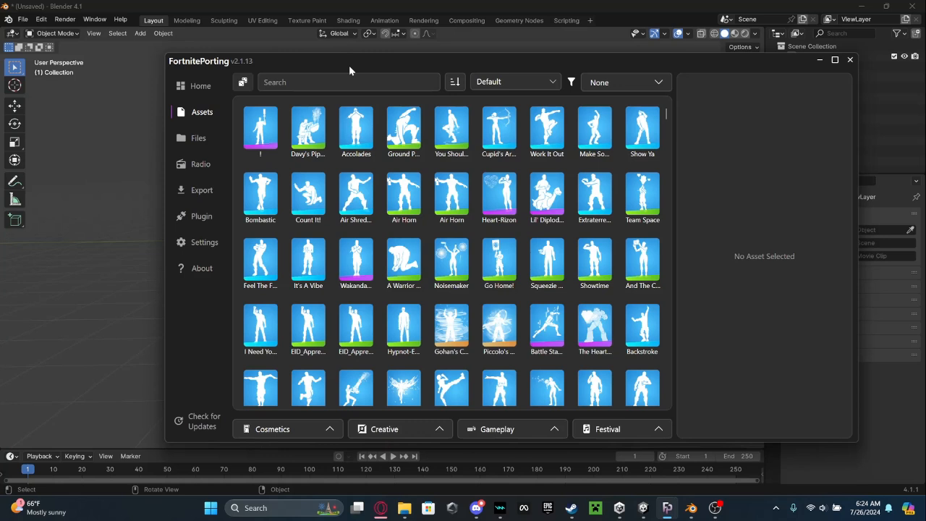
{"action": "left_click", "coordinate": [272, 433]}
{"action": "left_click", "coordinate": [286, 118]}
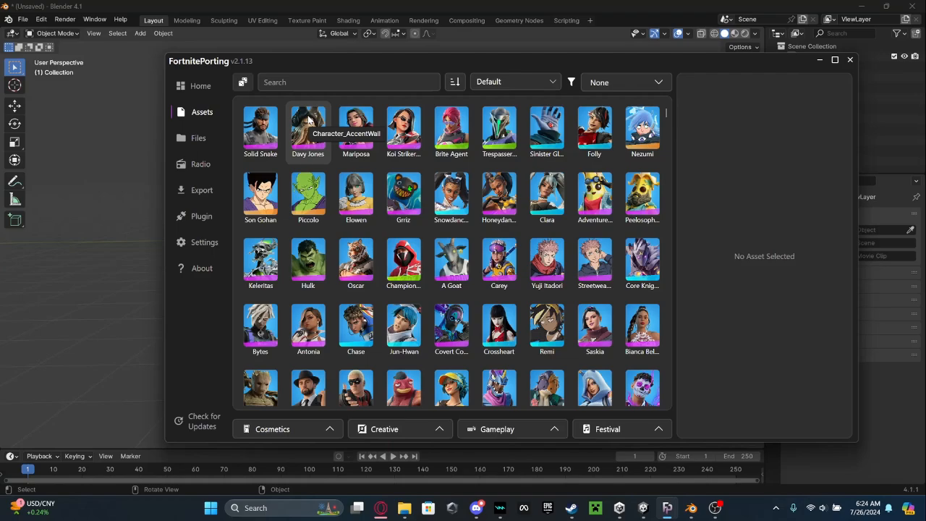
{"action": "scroll", "coordinate": [467, 226], "scroll_direction": "down", "scroll_amount": 10}
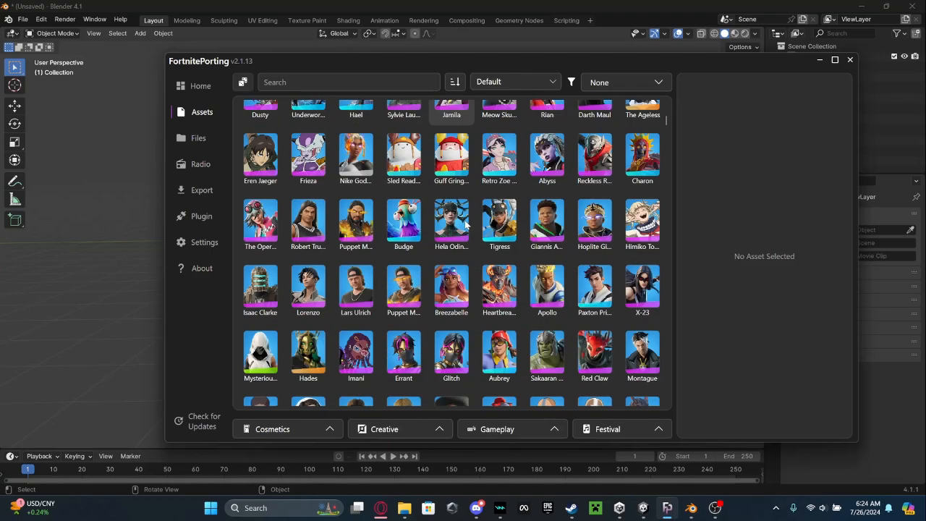
{"action": "scroll", "coordinate": [467, 226], "scroll_direction": "down", "scroll_amount": 10}
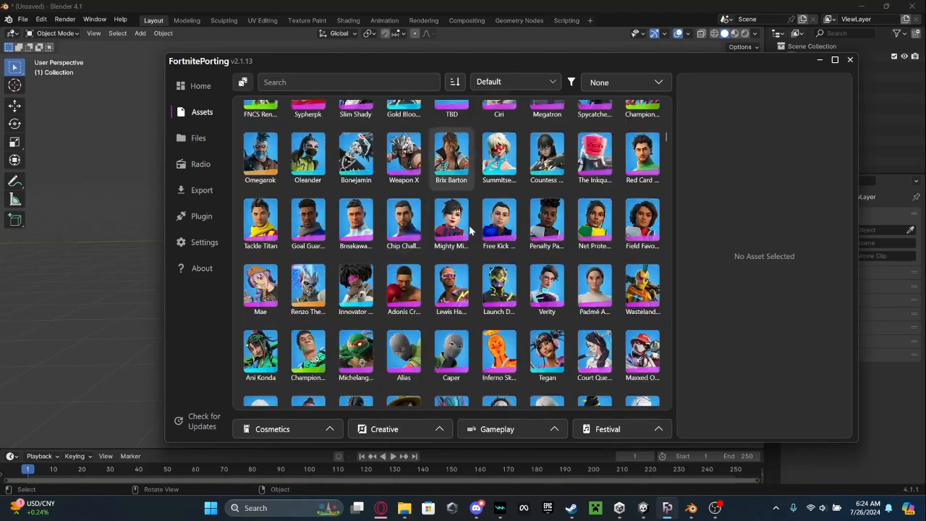
{"action": "scroll", "coordinate": [468, 229], "scroll_direction": "up", "scroll_amount": 10}
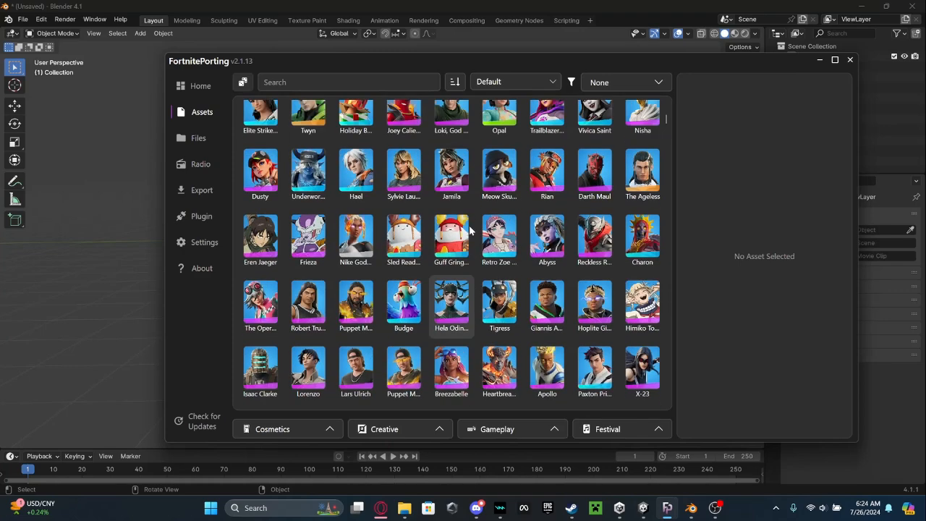
{"action": "scroll", "coordinate": [469, 226], "scroll_direction": "up", "scroll_amount": 10}
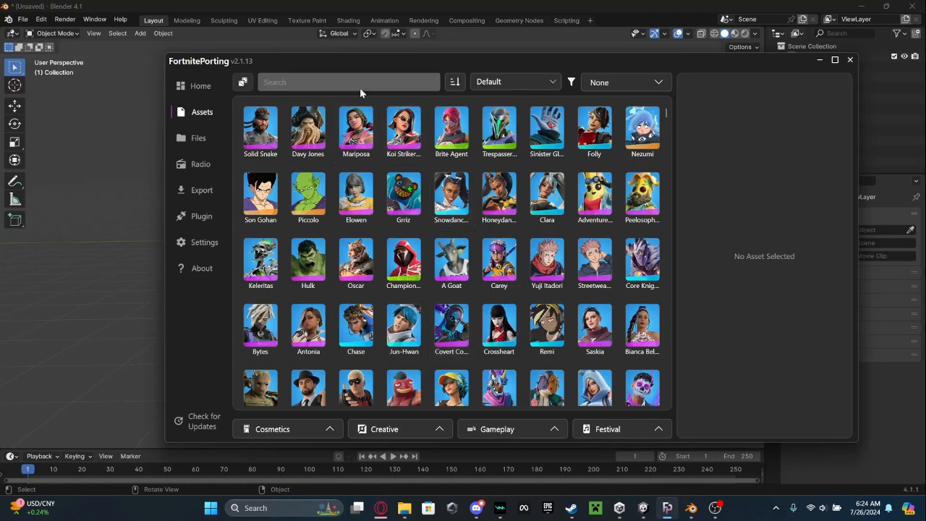
Search the outfits for Goku and export Son Goku in the default style to Blender.
{"action": "type", "text": "Goku"}
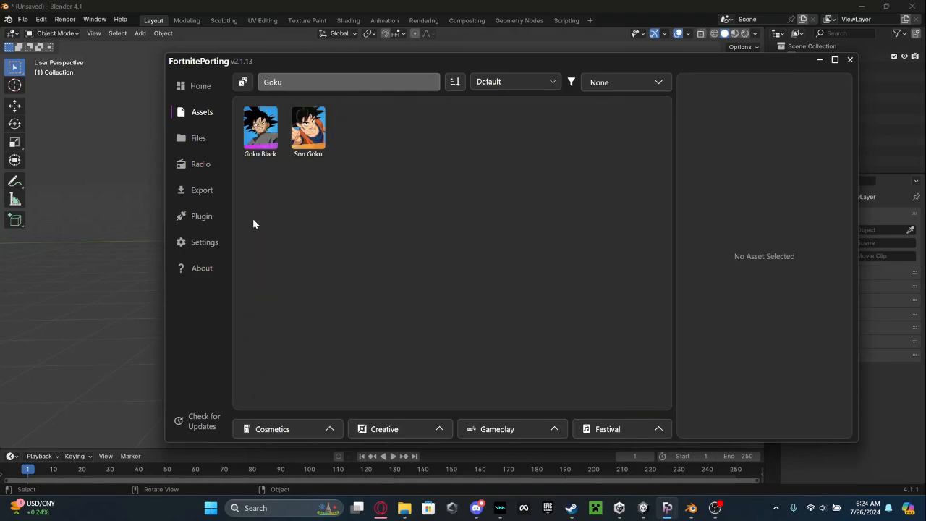
{"action": "left_click", "coordinate": [312, 148]}
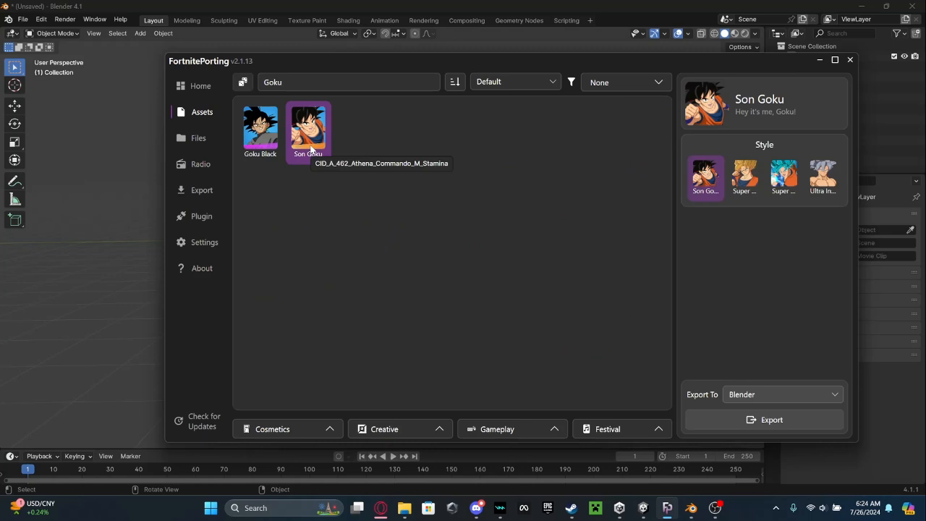
{"action": "left_click", "coordinate": [763, 424]}
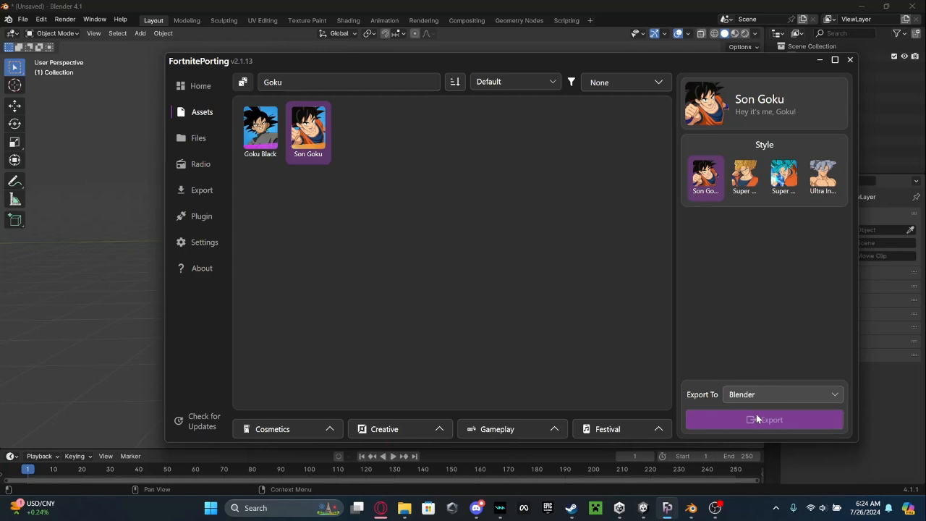
{"action": "left_click", "coordinate": [809, 470]}
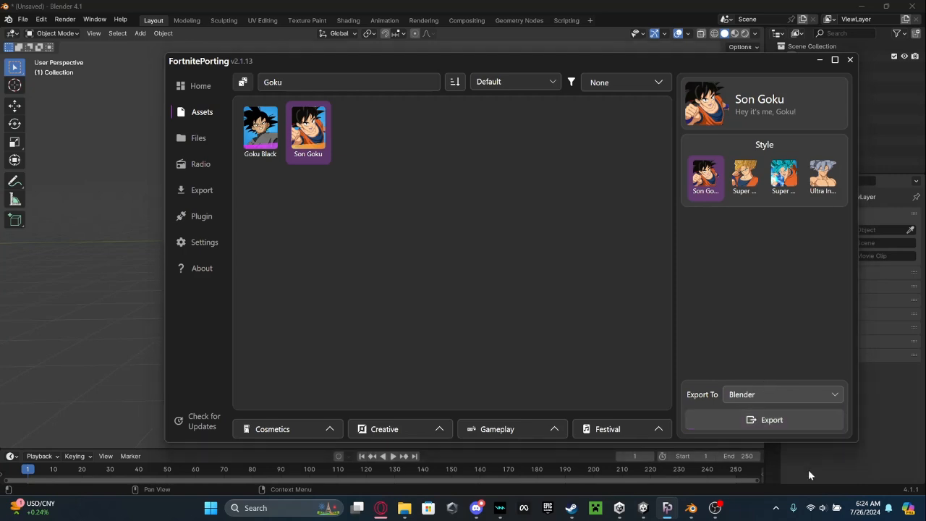
Set the animation's start frame and the current frame to 0 in the scene with the imported character.
{"action": "middle_click_drag", "start_coordinate": [376, 246], "coordinate": [499, 274]}
{"action": "scroll", "coordinate": [499, 274], "scroll_direction": "up", "scroll_amount": 6}
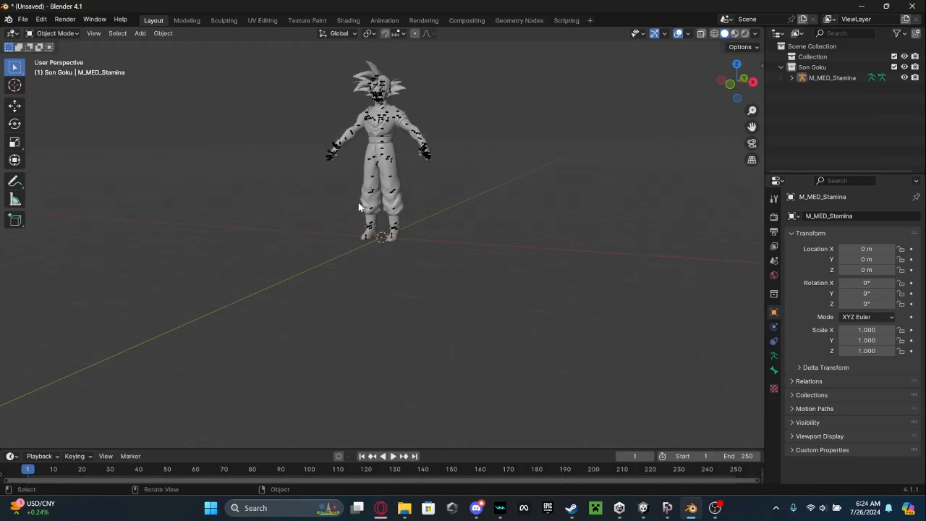
{"action": "middle_click_drag", "start_coordinate": [358, 203], "coordinate": [445, 246]}
{"action": "scroll", "coordinate": [465, 244], "scroll_direction": "up", "scroll_amount": 5}
{"action": "left_click_drag", "start_coordinate": [752, 126], "coordinate": [752, 291]}
{"action": "left_click", "coordinate": [671, 457]}
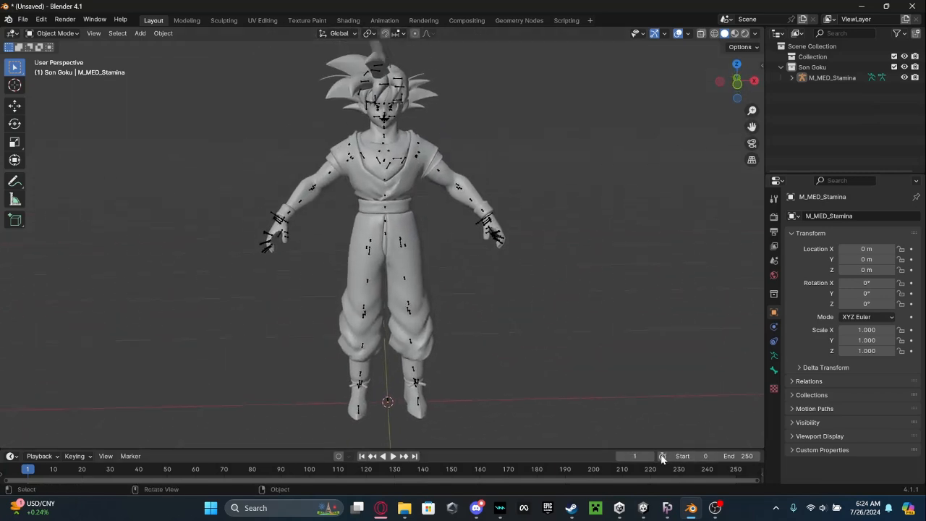
{"action": "left_click", "coordinate": [621, 457]}
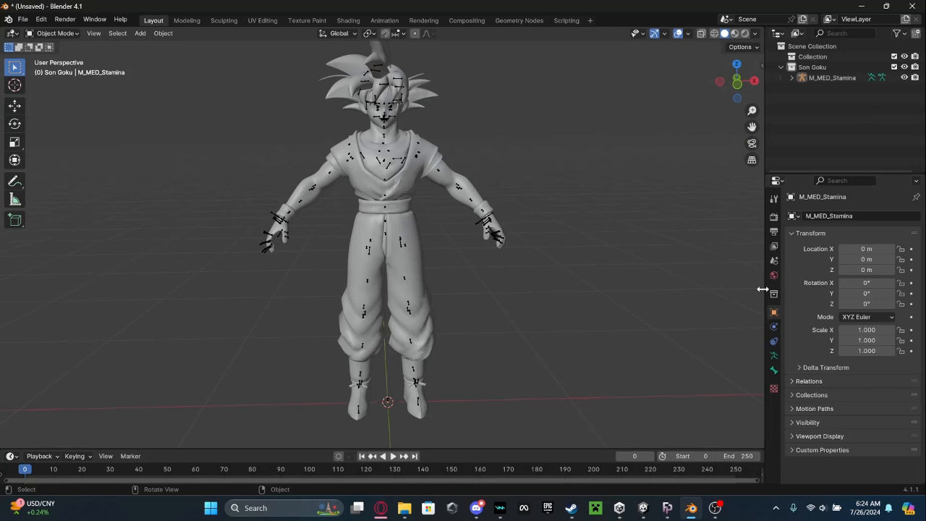
Set the scene's output frame rate to 30 fps.
{"action": "left_click", "coordinate": [774, 231]}
{"action": "left_click", "coordinate": [857, 312]}
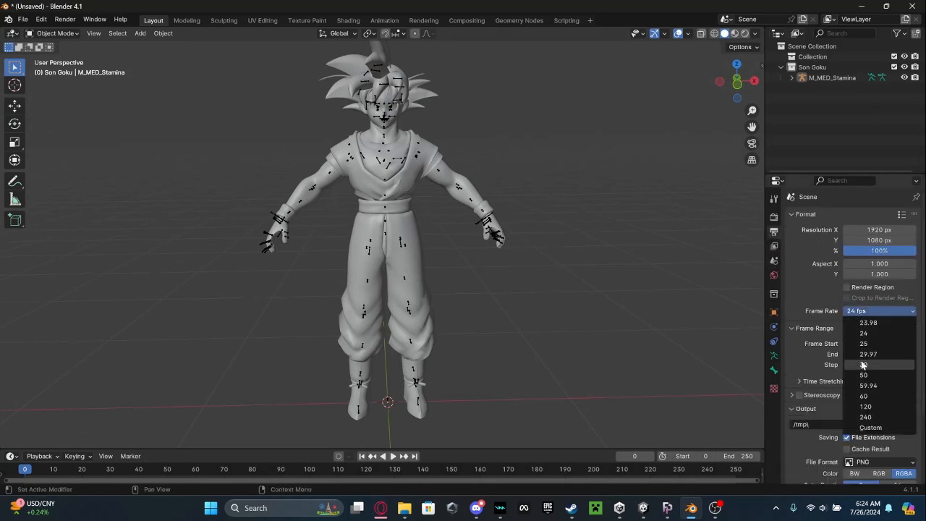
{"action": "left_click", "coordinate": [863, 365]}
{"action": "middle_click_drag", "start_coordinate": [585, 268], "coordinate": [539, 268]}
Switch to FortnitePorting and show the Emotes category of the cosmetics.
{"action": "key", "text": "alt+Tab"}
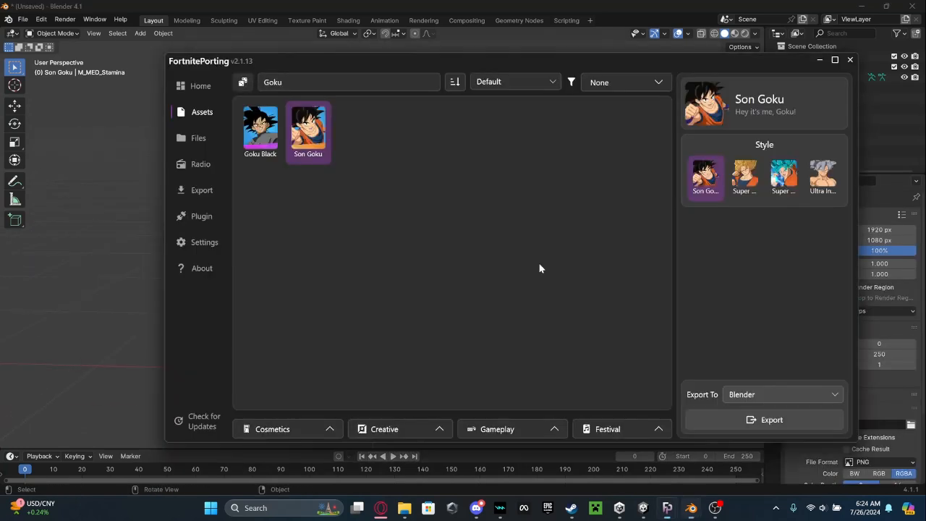
{"action": "left_click", "coordinate": [280, 429]}
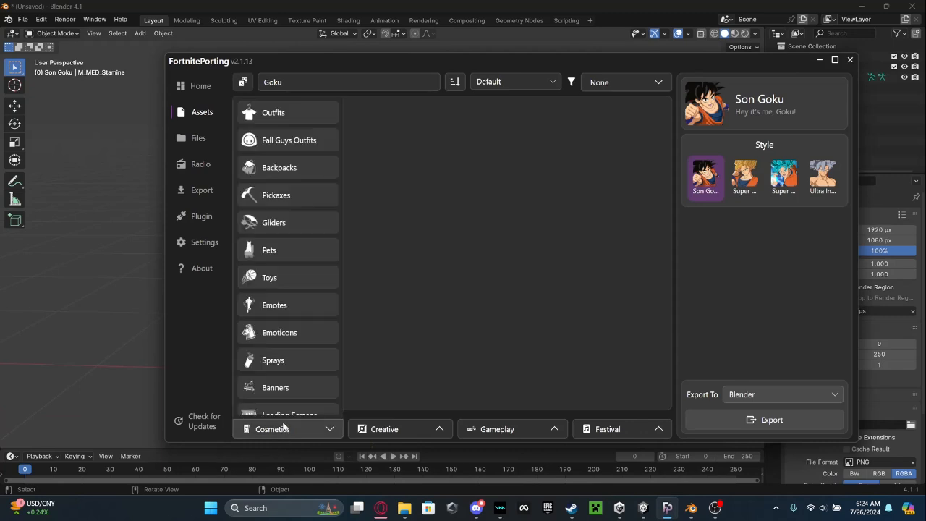
{"action": "left_click", "coordinate": [288, 308]}
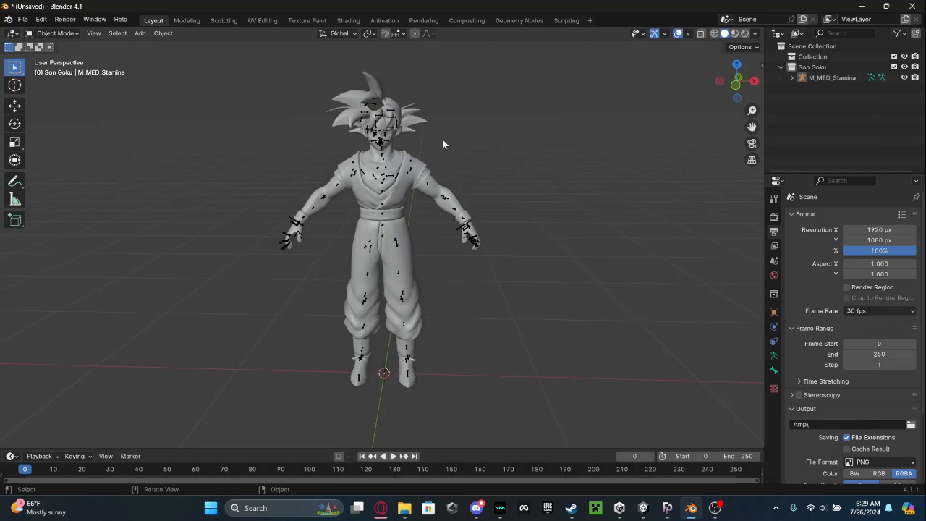
Select the M_MED_Stamina armature in Blender and export the Square Up emote onto it from FortnitePorting.
{"action": "middle_click_drag", "start_coordinate": [443, 140], "coordinate": [446, 125]}
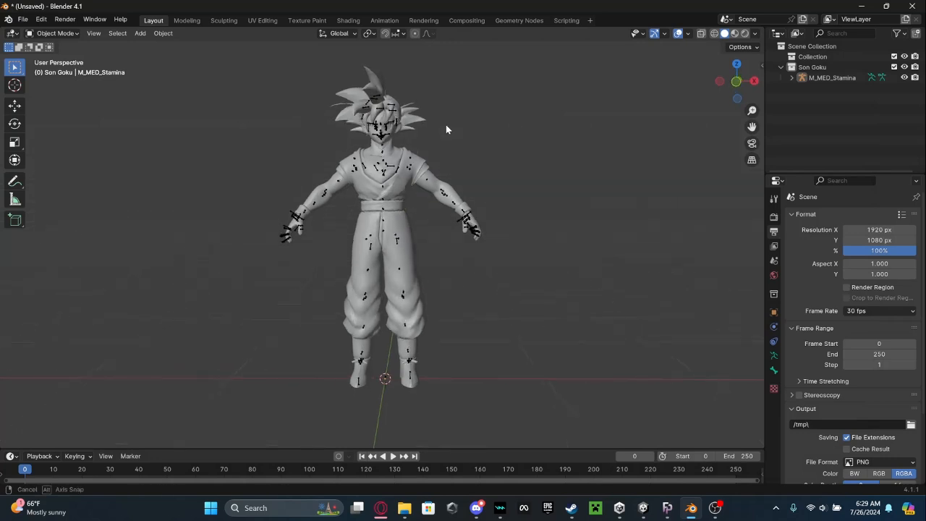
{"action": "left_click", "coordinate": [382, 128]}
{"action": "middle_click_drag", "start_coordinate": [427, 143], "coordinate": [469, 163]}
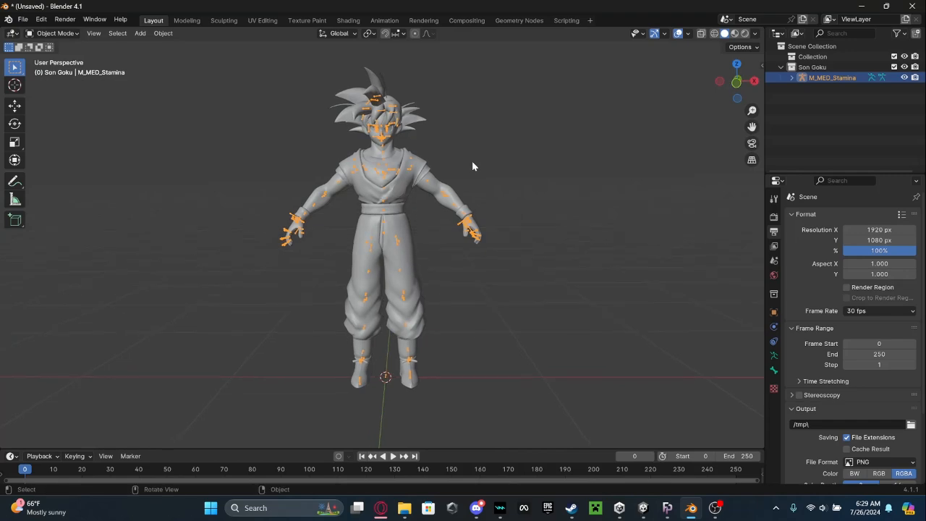
{"action": "key", "text": "alt+Tab"}
{"action": "left_click", "coordinate": [748, 423]}
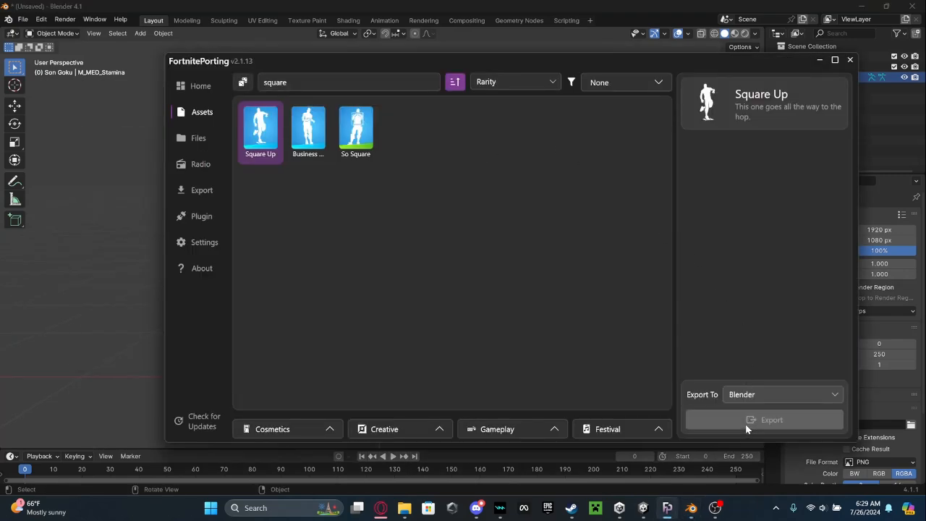
{"action": "key", "text": "alt+Tab"}
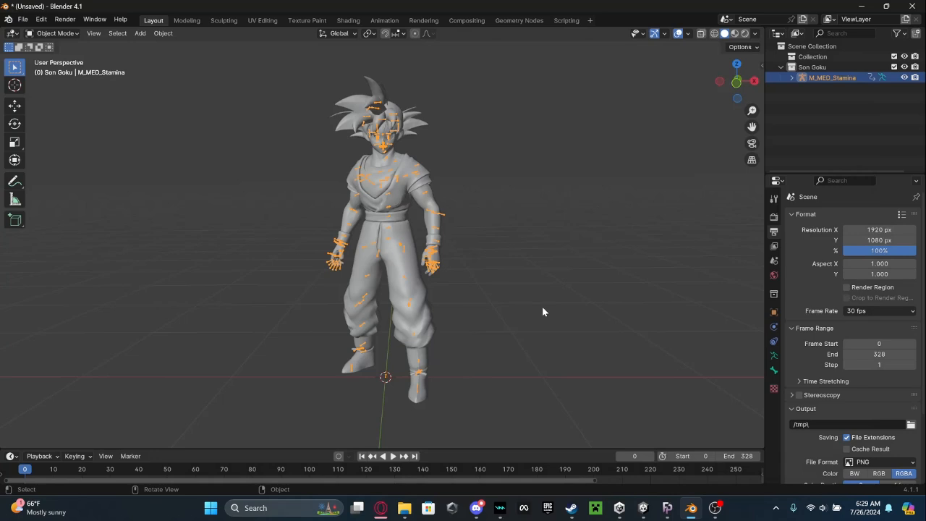
Play the imported emote animation on the character, stop it and return to frame 0.
{"action": "key", "text": "space"}
{"action": "middle_click_drag", "start_coordinate": [532, 313], "coordinate": [413, 307]}
{"action": "key", "text": "space"}
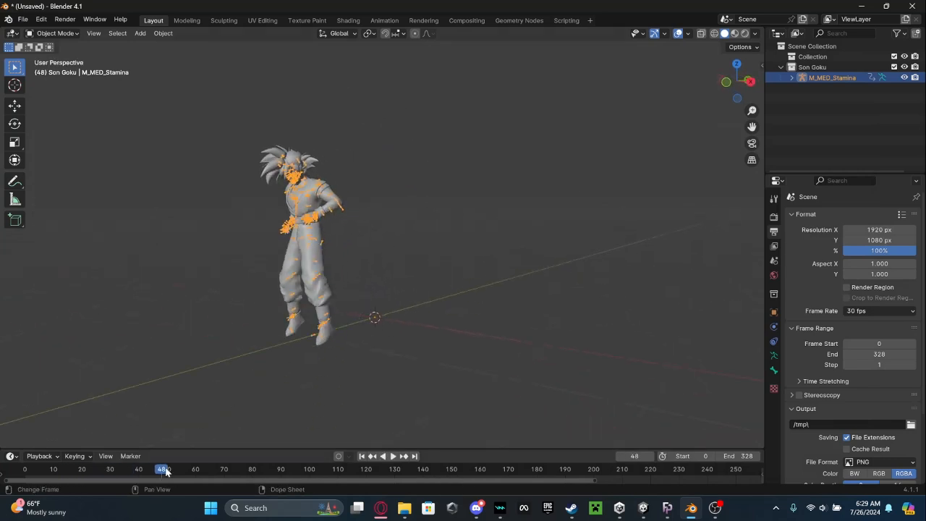
{"action": "left_click_drag", "start_coordinate": [165, 469], "coordinate": [25, 469]}
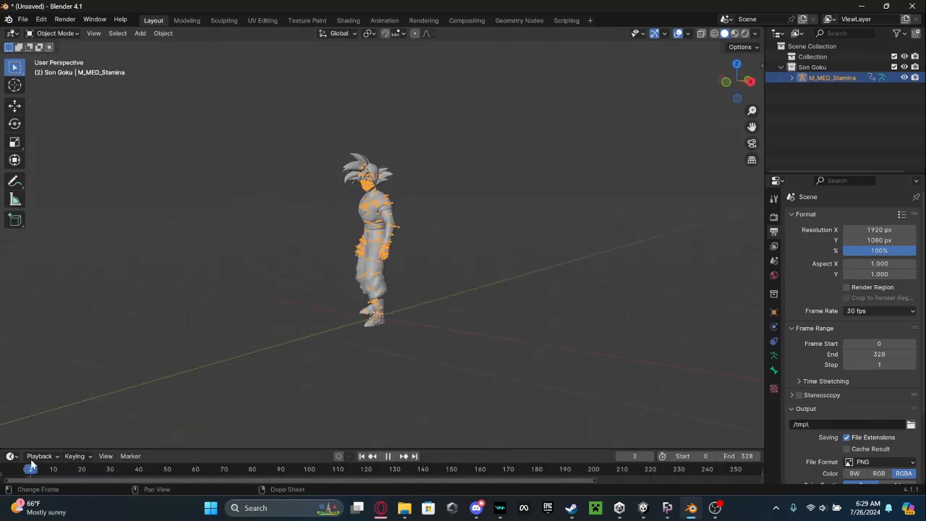
{"action": "left_click", "coordinate": [118, 346]}
Select the character's armature by the root bone between the feet and enter Edit Mode.
{"action": "middle_click_drag", "start_coordinate": [118, 346], "coordinate": [385, 365]}
{"action": "scroll", "coordinate": [384, 365], "scroll_direction": "up", "scroll_amount": 4}
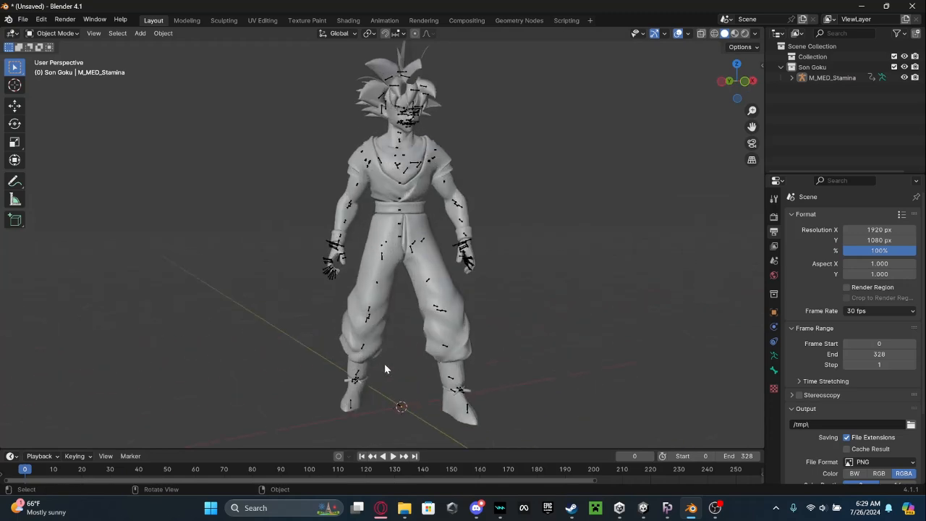
{"action": "left_click_drag", "start_coordinate": [752, 126], "coordinate": [764, 71]}
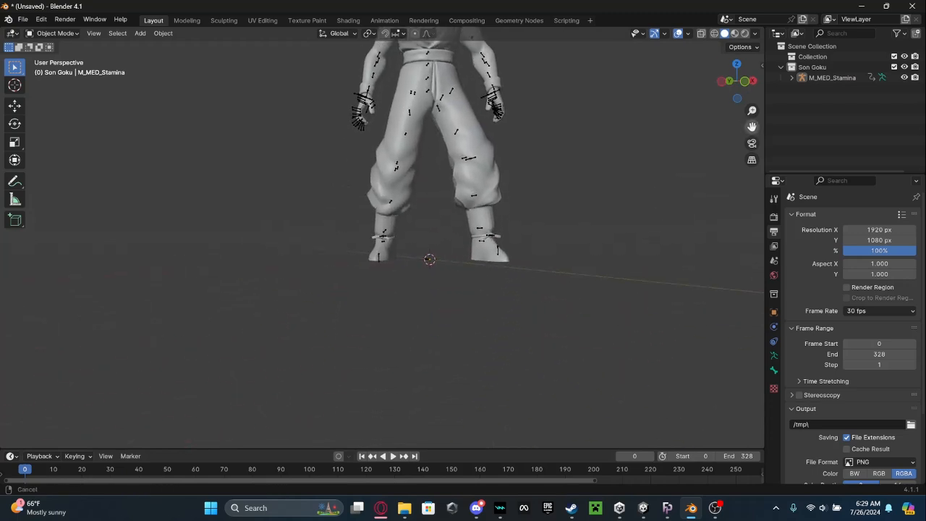
{"action": "middle_click_drag", "start_coordinate": [453, 253], "coordinate": [422, 267]}
{"action": "left_click", "coordinate": [421, 265]}
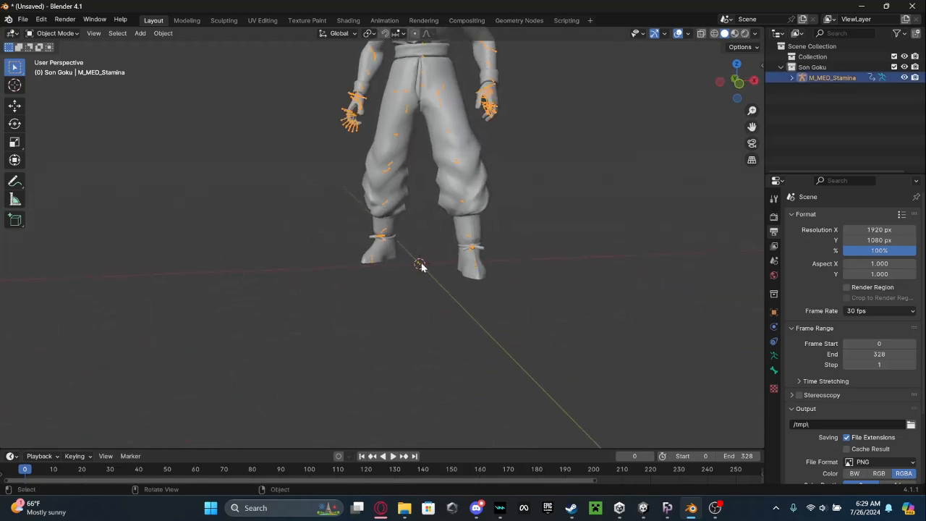
{"action": "left_click", "coordinate": [53, 35]}
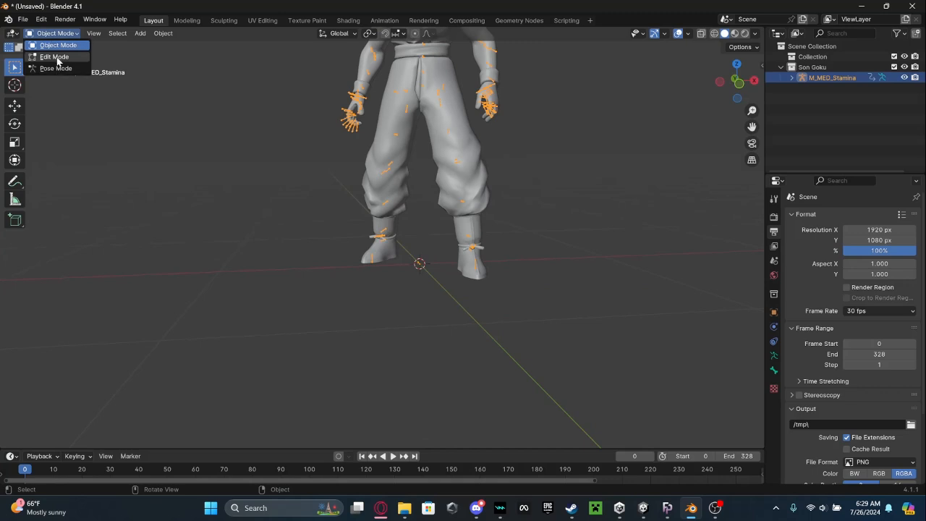
{"action": "left_click", "coordinate": [56, 63]}
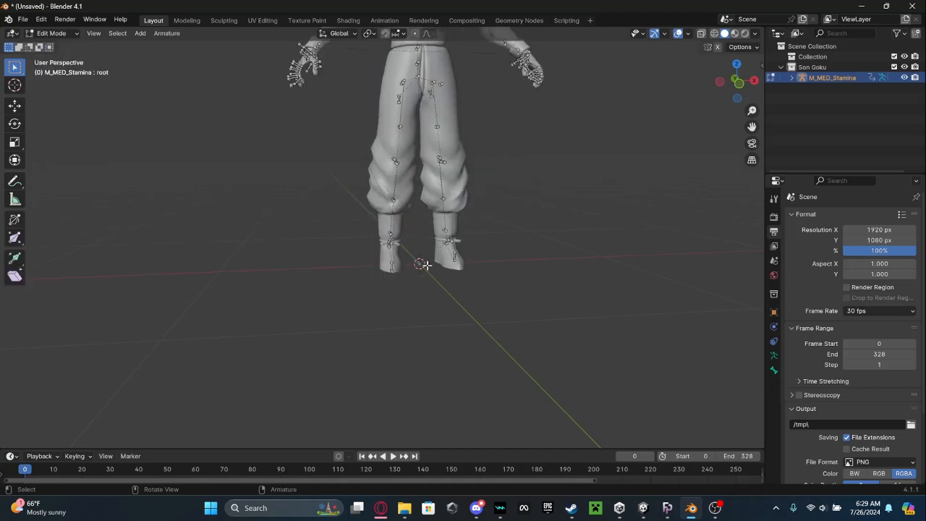
Delete the root bone lying at the origin between the character's feet.
{"action": "key", "text": "F2"}
{"action": "key", "text": "Escape"}
{"action": "scroll", "coordinate": [427, 274], "scroll_direction": "up", "scroll_amount": 8}
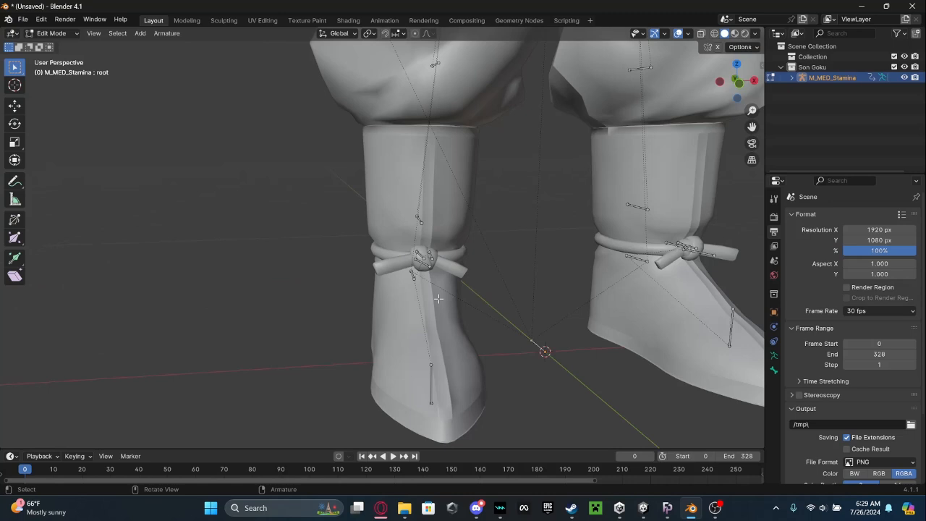
{"action": "right_click", "coordinate": [538, 346]}
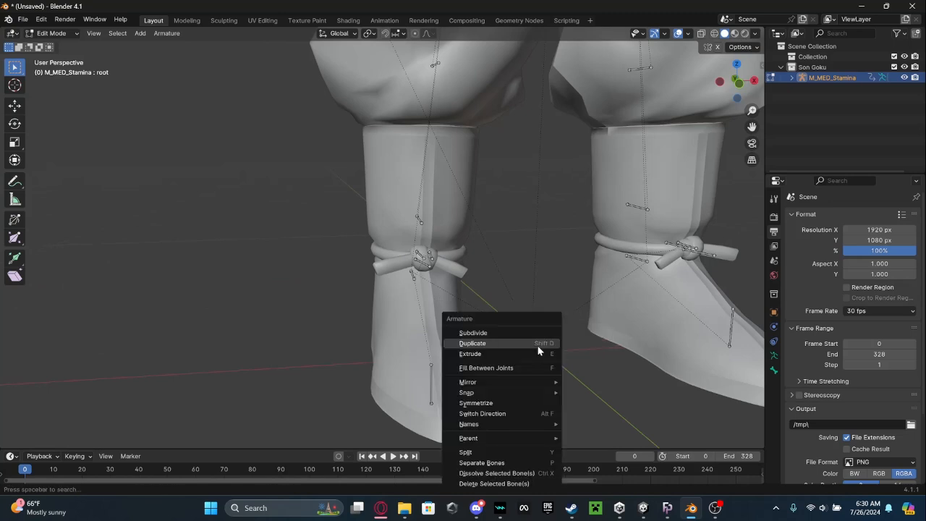
{"action": "left_click", "coordinate": [479, 485]}
{"action": "left_click", "coordinate": [456, 483]}
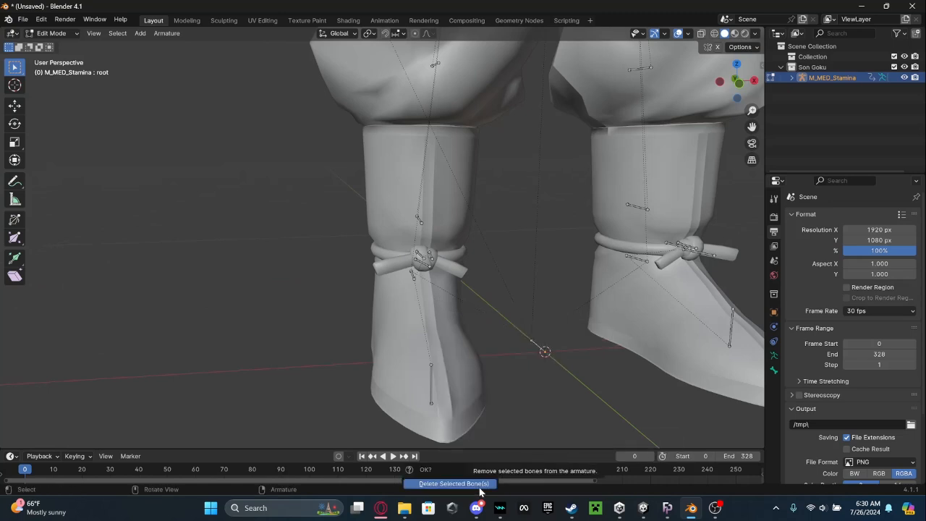
Delete the remaining small bones stacked at the origin between the feet, including attach and ik_foot_root.
{"action": "left_click", "coordinate": [533, 345]}
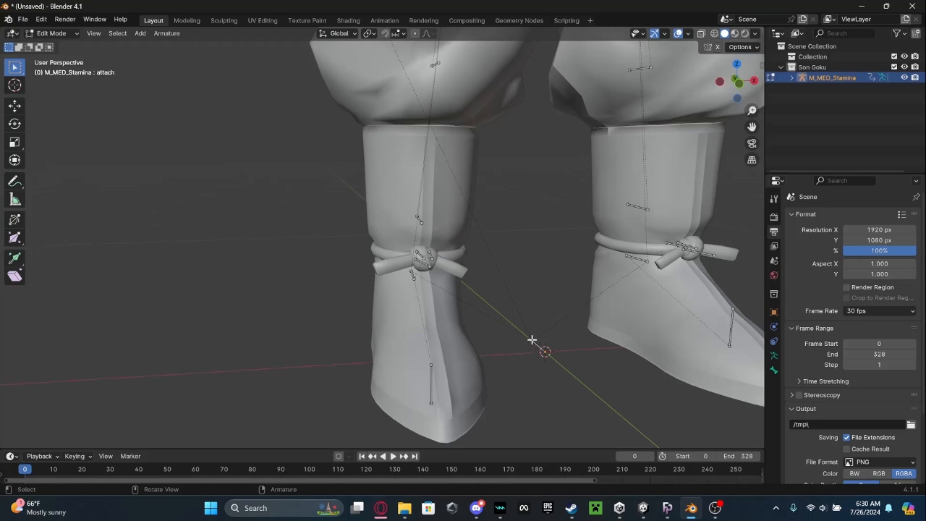
{"action": "left_click", "coordinate": [533, 342]}
{"action": "key", "text": "KP_Decimal"}
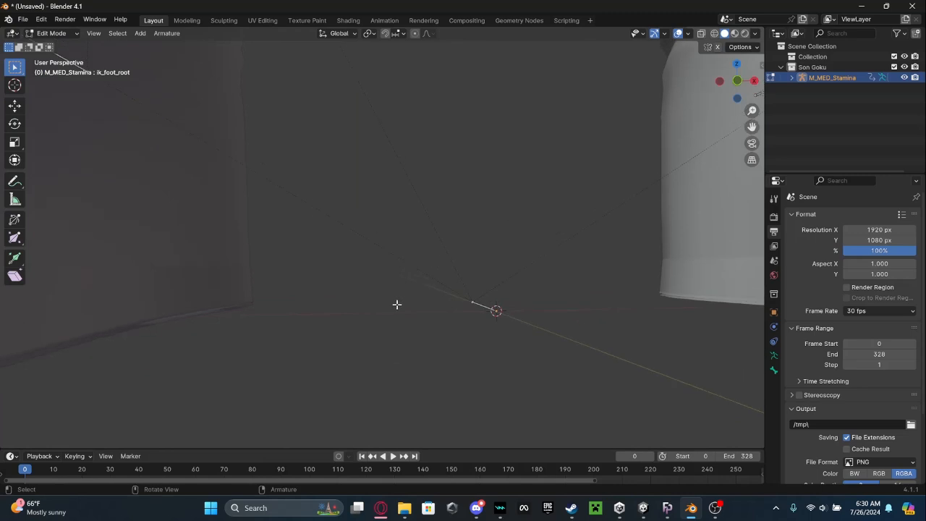
{"action": "left_click_drag", "start_coordinate": [428, 277], "coordinate": [501, 322]}
{"action": "right_click", "coordinate": [499, 318]}
{"action": "left_click", "coordinate": [499, 317]}
{"action": "scroll", "coordinate": [502, 329], "scroll_direction": "down", "scroll_amount": 8}
{"action": "middle_click_drag", "start_coordinate": [495, 301], "coordinate": [509, 335]}
{"action": "scroll", "coordinate": [493, 354], "scroll_direction": "down", "scroll_amount": 7}
Return the armature to Object Mode, deselect it and play the emote animation briefly to check the movement.
{"action": "left_click", "coordinate": [51, 34]}
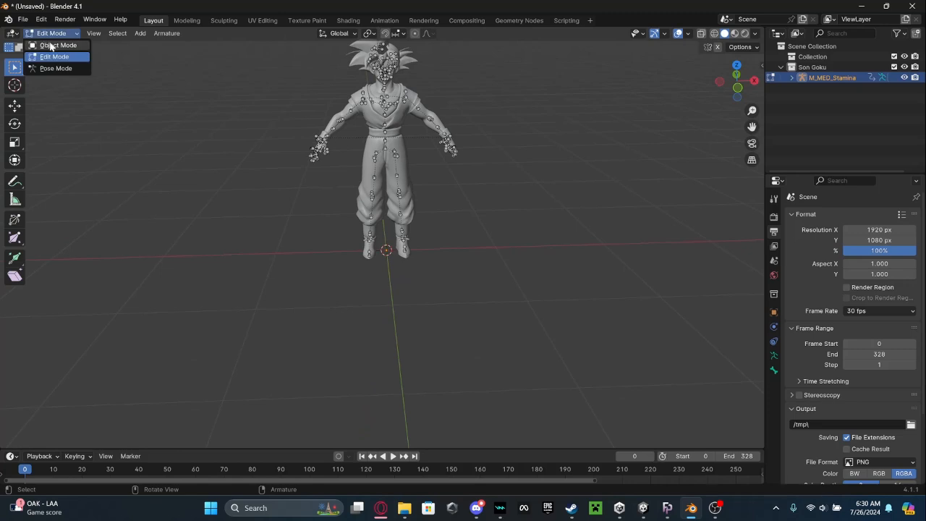
{"action": "left_click", "coordinate": [49, 46]}
{"action": "left_click", "coordinate": [167, 354]}
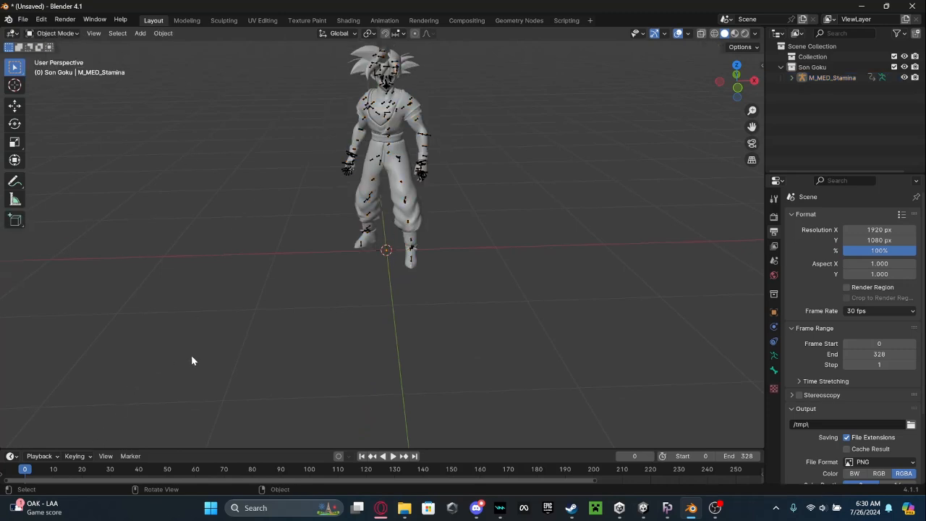
{"action": "key", "text": "space"}
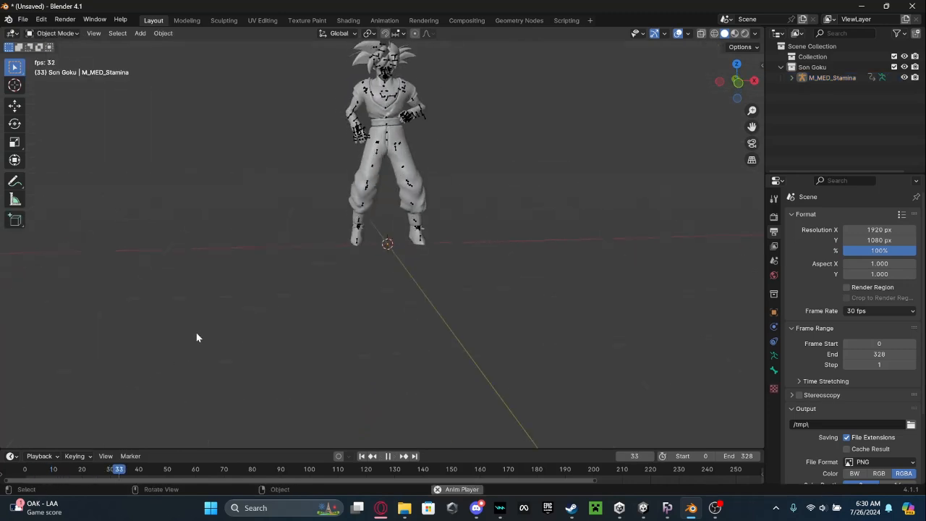
{"action": "key", "text": "space"}
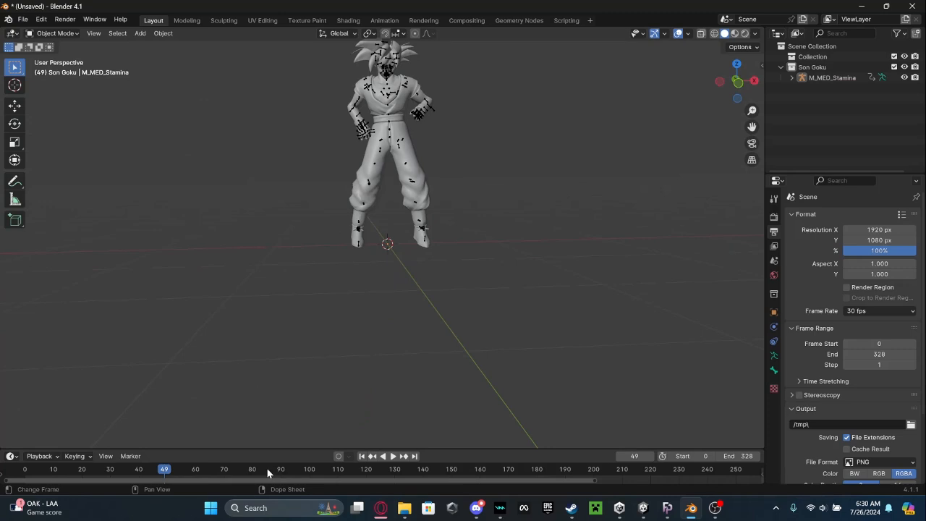
Scrub through the emote to find where the loop closes and set the scene's end frame to 164.
{"action": "left_click_drag", "start_coordinate": [268, 473], "coordinate": [418, 478]}
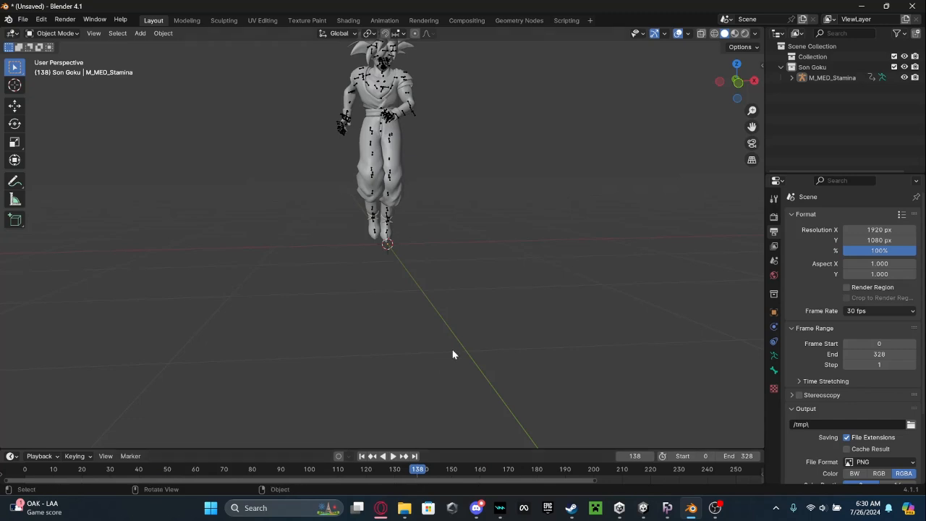
{"action": "middle_click_drag", "start_coordinate": [452, 355], "coordinate": [396, 309]}
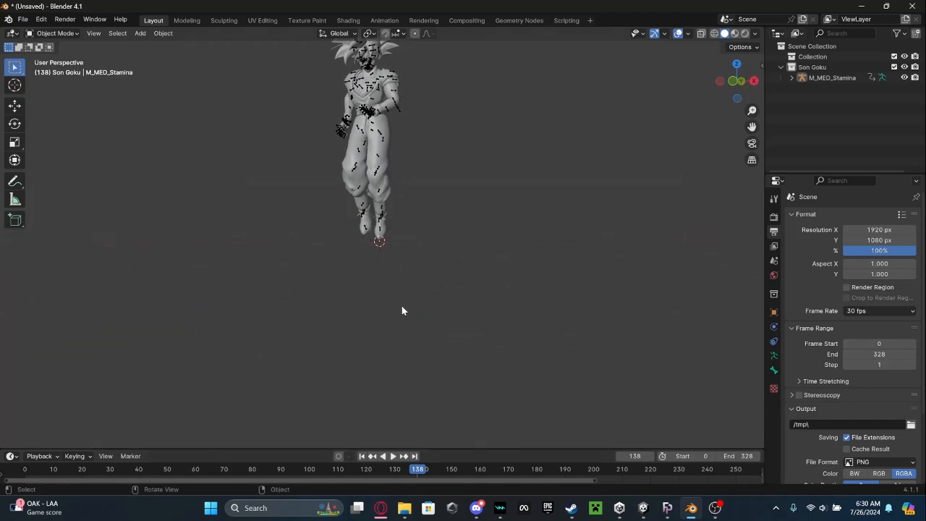
{"action": "left_click_drag", "start_coordinate": [753, 126], "coordinate": [767, 220]}
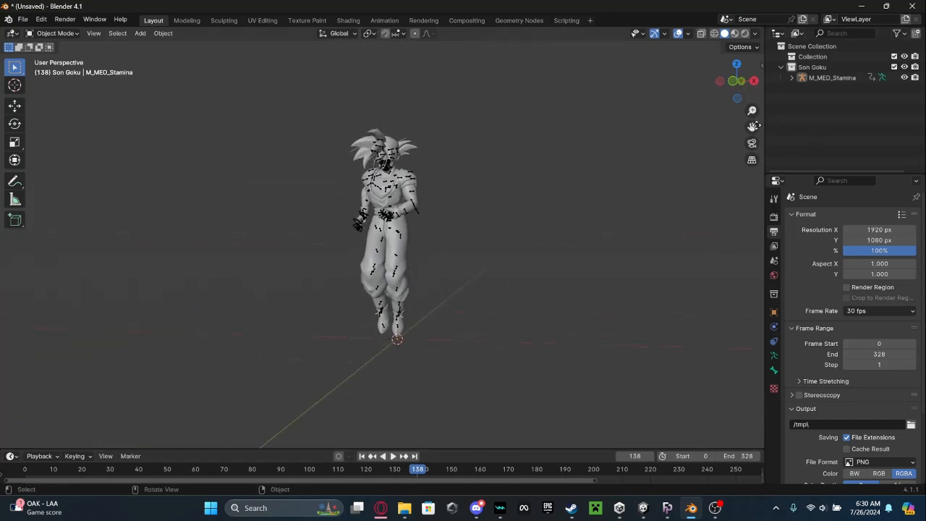
{"action": "key", "text": "space"}
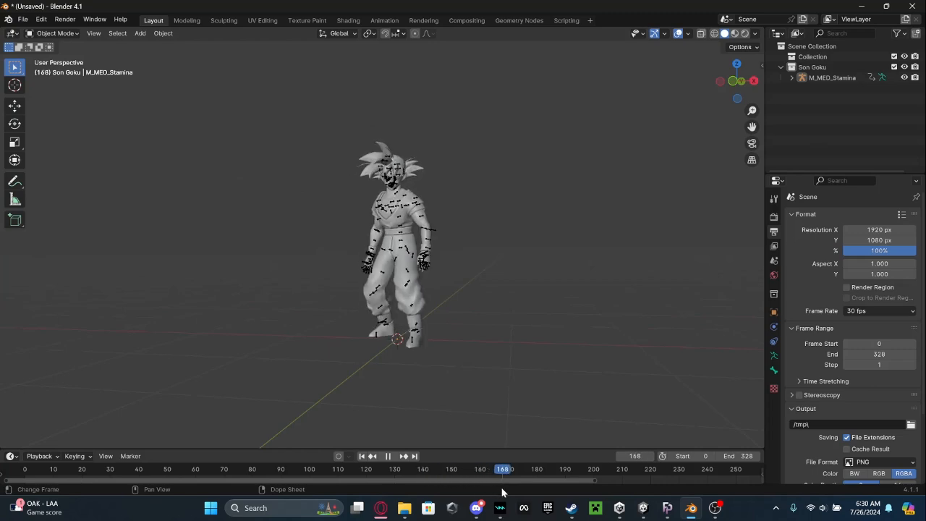
{"action": "left_click_drag", "start_coordinate": [488, 485], "coordinate": [491, 481]}
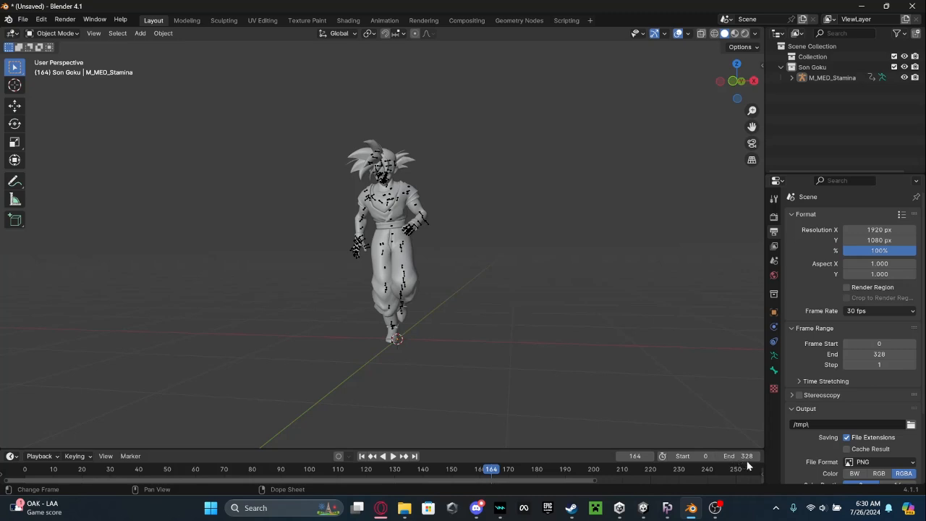
{"action": "left_click_drag", "start_coordinate": [492, 471], "coordinate": [497, 474]}
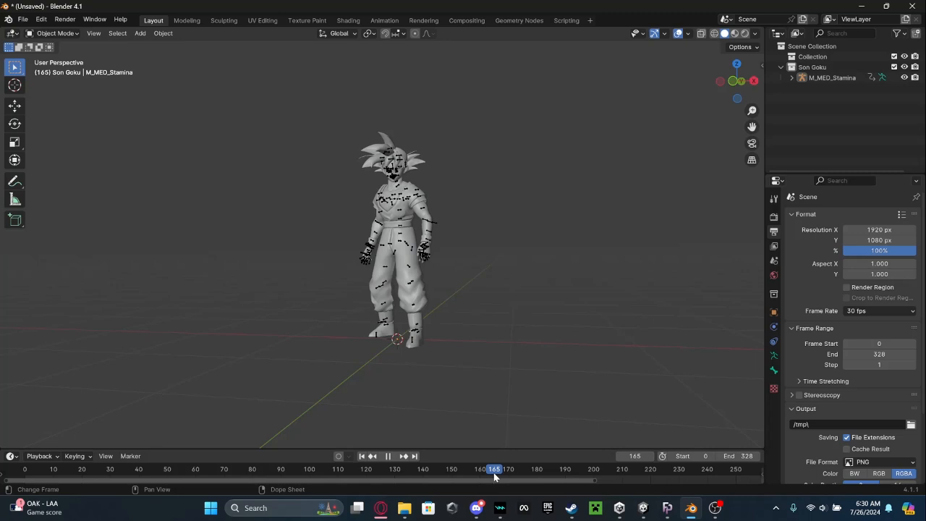
{"action": "left_click_drag", "start_coordinate": [495, 476], "coordinate": [491, 475]}
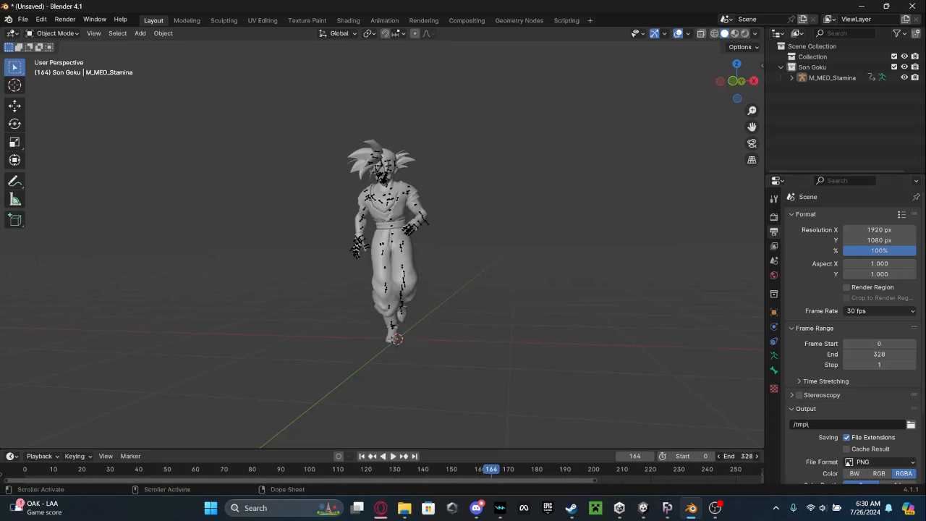
{"action": "left_click", "coordinate": [737, 456]}
{"action": "type", "text": "164"}
{"action": "key", "text": "Return"}
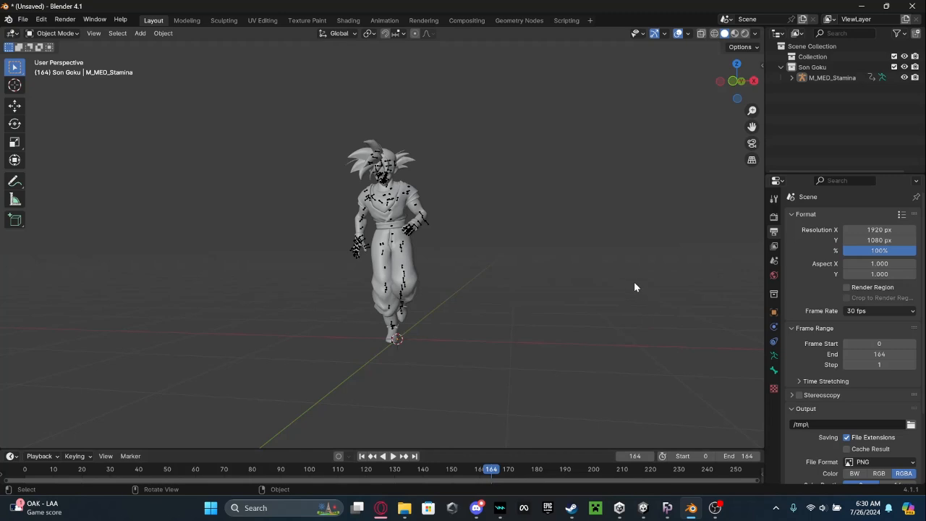
Set the scene's start frame to 20 and play the trimmed loop.
{"action": "scroll", "coordinate": [634, 287], "scroll_direction": "up", "scroll_amount": 2}
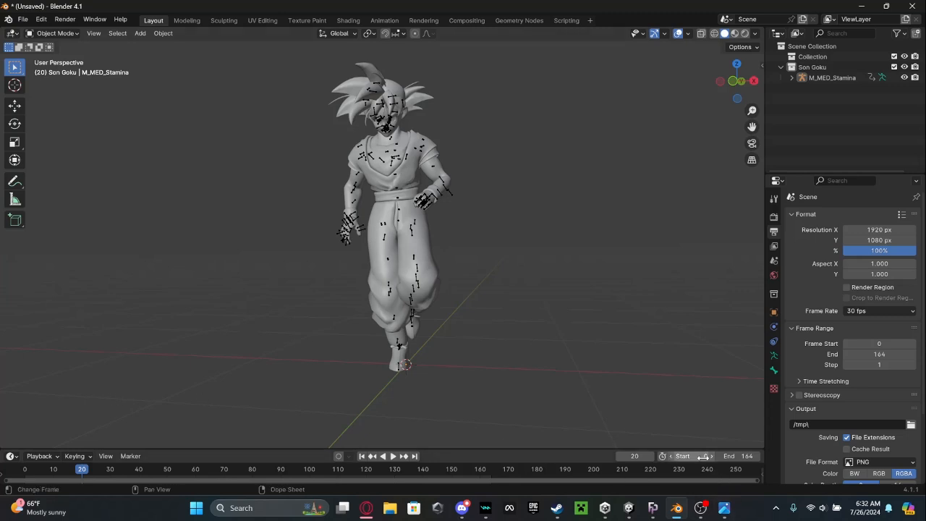
{"action": "left_click", "coordinate": [680, 456]}
{"action": "type", "text": "20"}
{"action": "key", "text": "Return"}
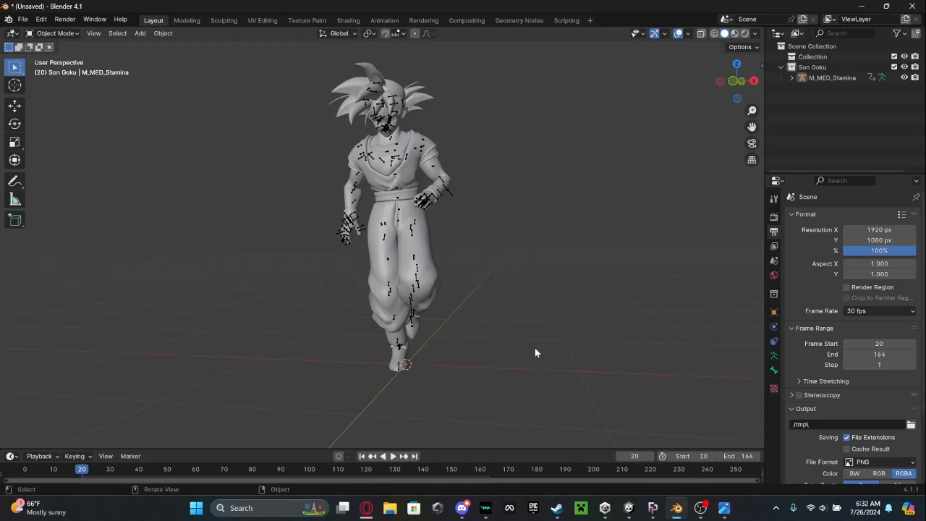
{"action": "key", "text": "space"}
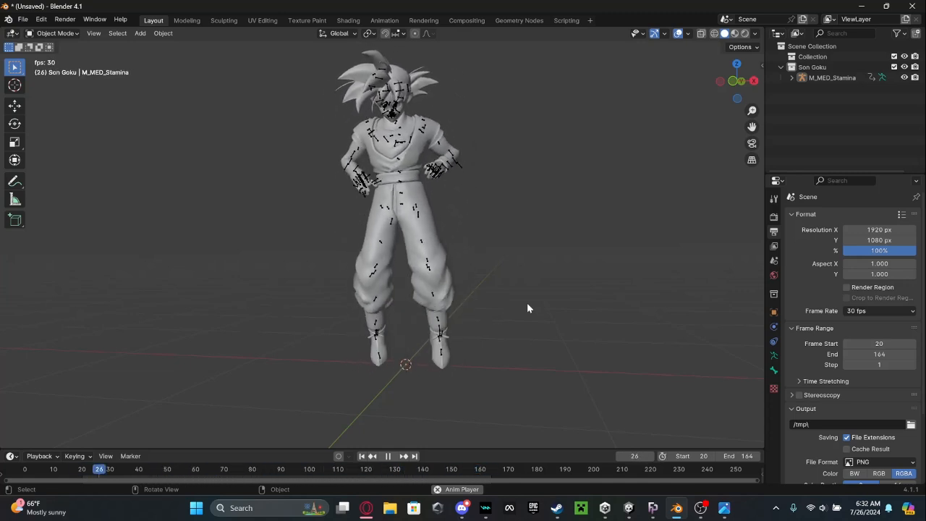
{"action": "key", "text": "space"}
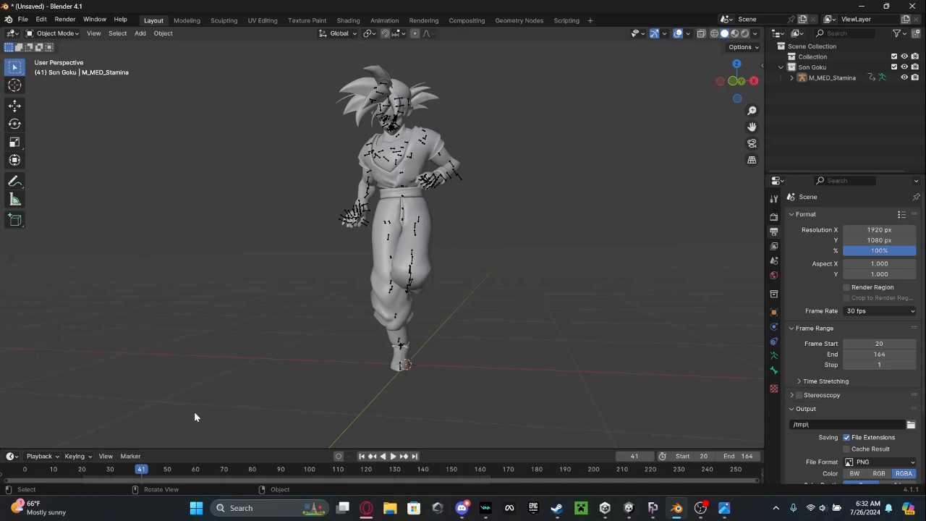
Change the playback range to the emote's intro by setting the end frame to 20 and the start frame to 0.
{"action": "left_click", "coordinate": [738, 455]}
{"action": "left_click", "coordinate": [727, 396]}
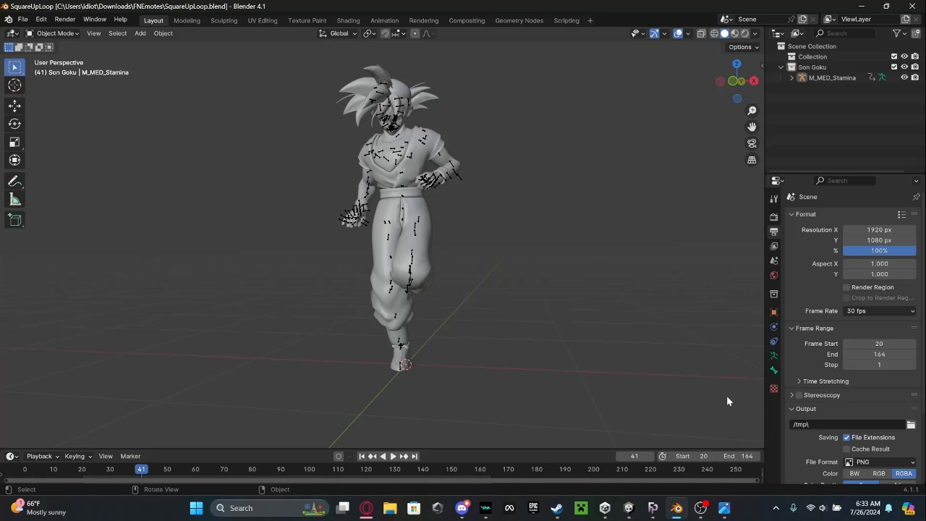
{"action": "left_click", "coordinate": [742, 457]}
{"action": "type", "text": "20"}
{"action": "key", "text": "Return"}
{"action": "left_click", "coordinate": [690, 456]}
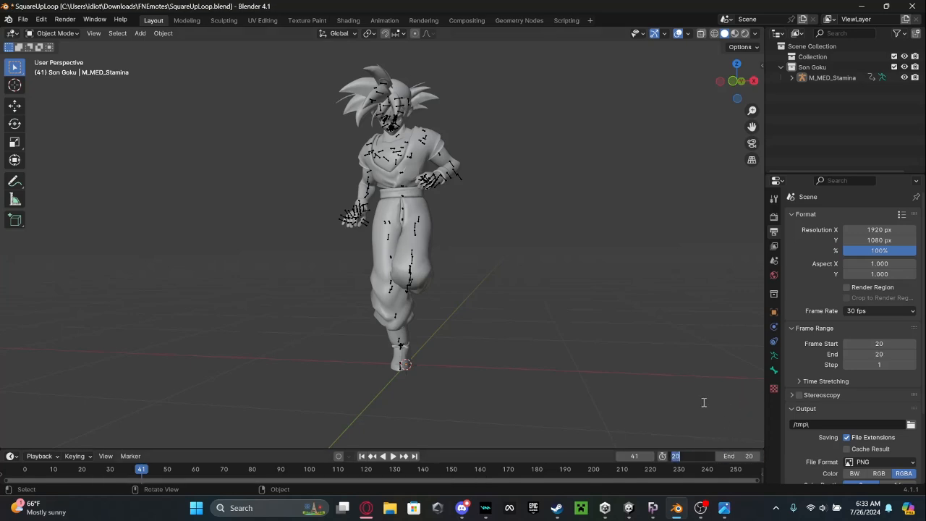
{"action": "type", "text": "0"}
{"action": "key", "text": "Return"}
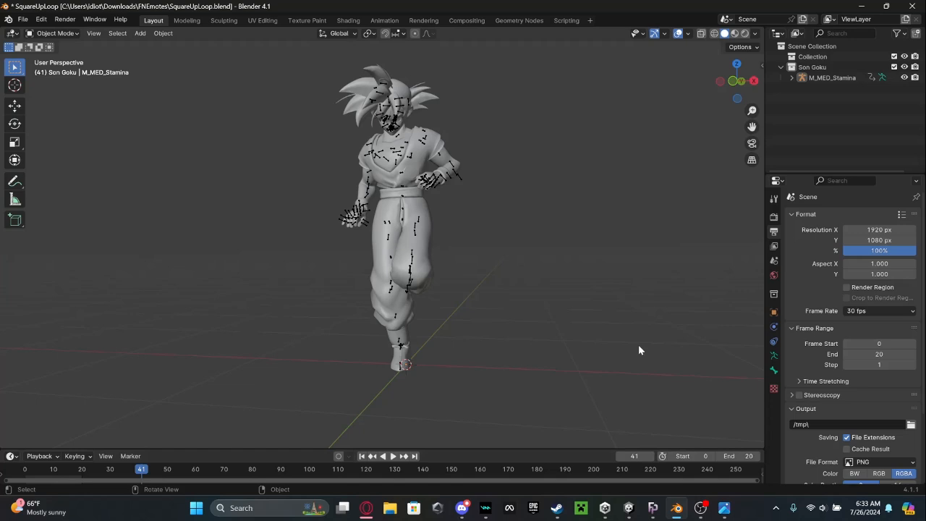
Play the intro section and save the scene as SquareUpStart.blend.
{"action": "key", "text": "space"}
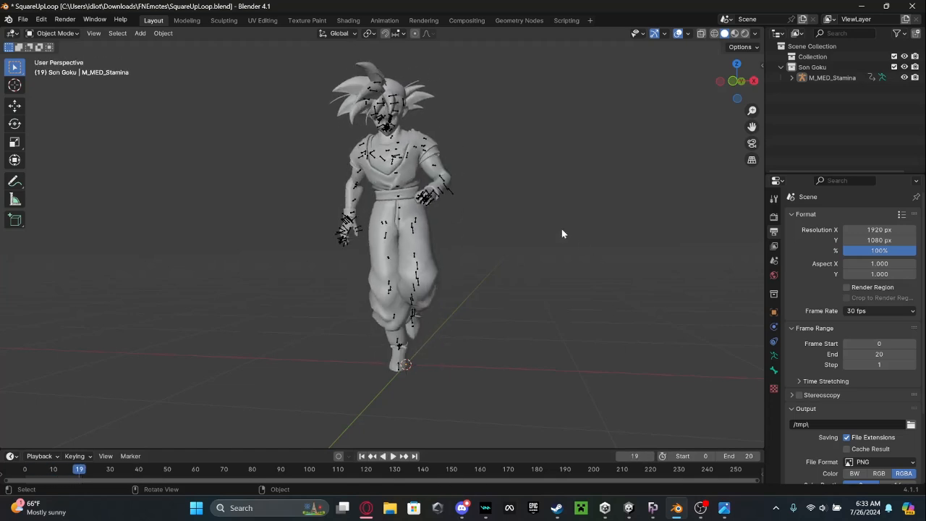
{"action": "left_click", "coordinate": [23, 20]}
{"action": "left_click", "coordinate": [23, 20]}
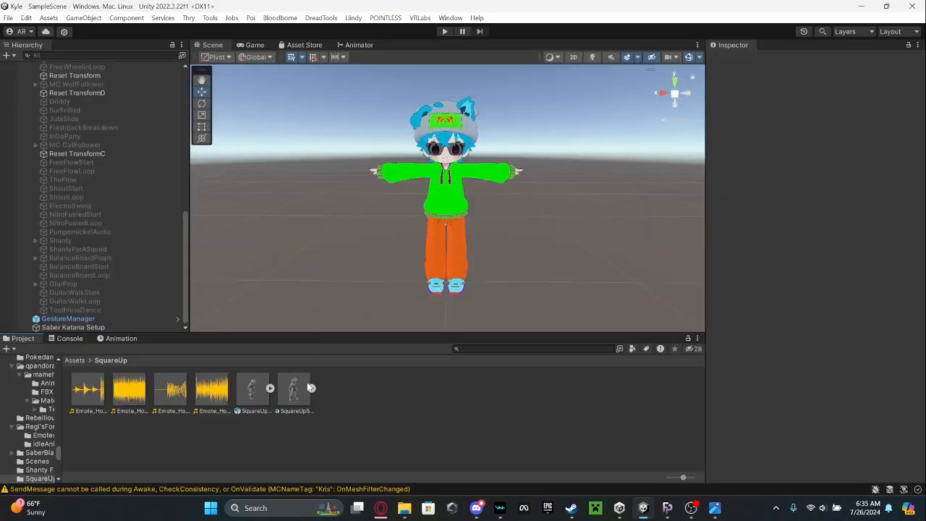
Set the rig of the SquareUpStart model in Unity's SquareUp folder to the Humanoid animation type and apply it.
{"action": "left_click", "coordinate": [307, 414]}
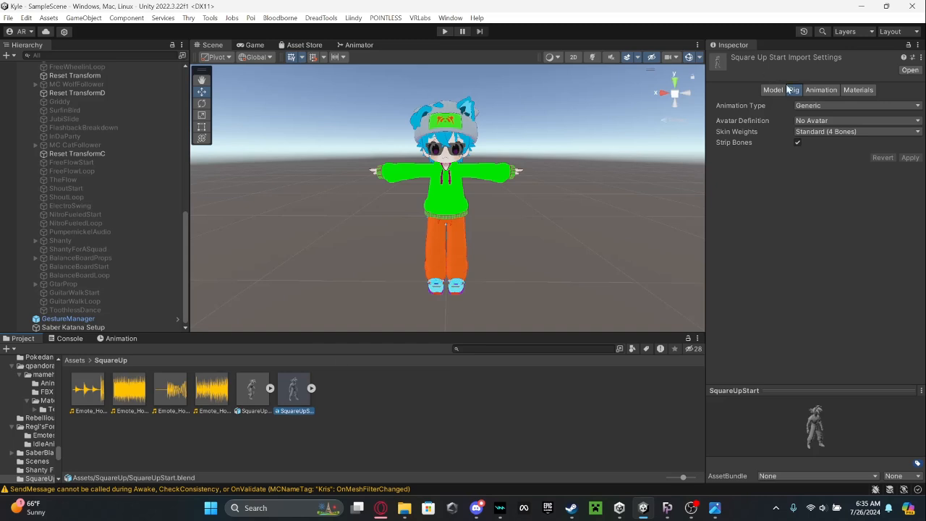
{"action": "left_click", "coordinate": [810, 107]}
{"action": "left_click", "coordinate": [828, 156]}
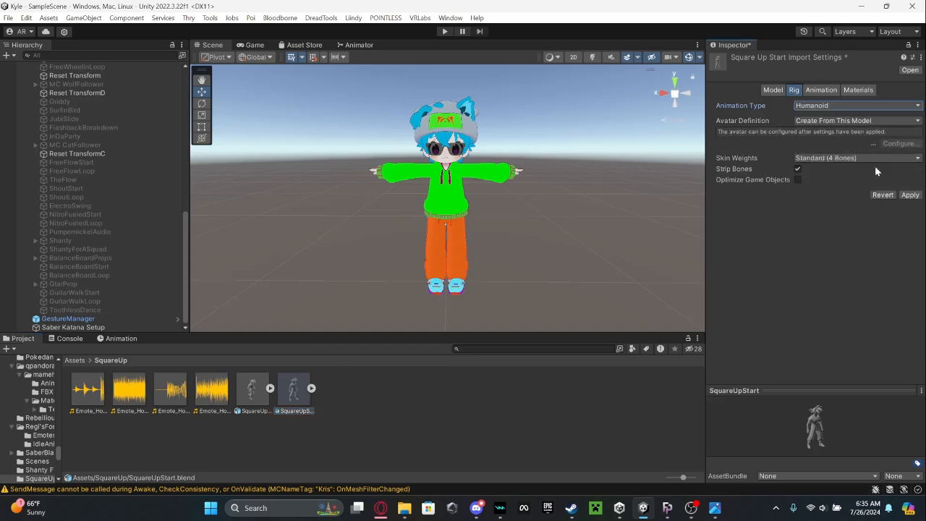
{"action": "left_click", "coordinate": [909, 195]}
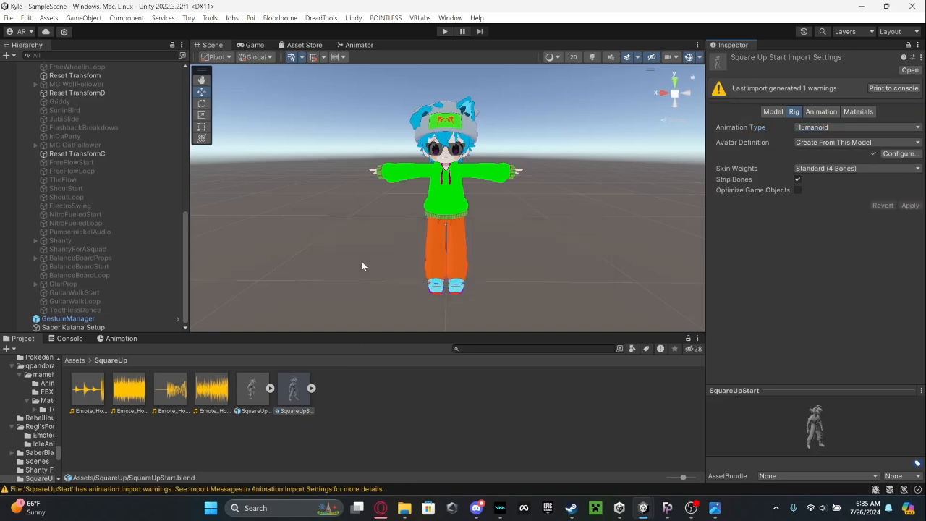
Duplicate the Scene animation clip out of the SquareUpStart model and rename the copy SquareUpStart.
{"action": "left_click", "coordinate": [312, 389]}
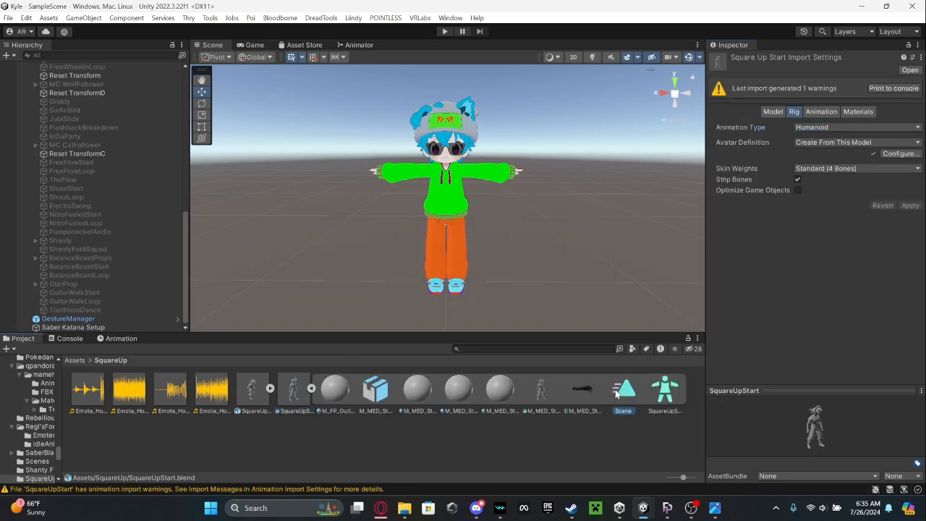
{"action": "left_click", "coordinate": [616, 393]}
{"action": "key", "text": "ctrl+d"}
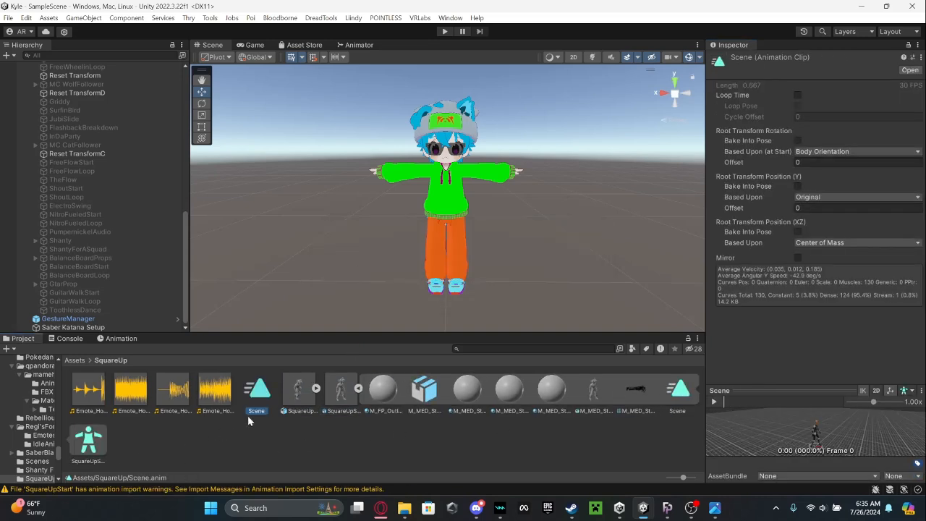
{"action": "left_click", "coordinate": [254, 411]}
{"action": "key", "text": "Return"}
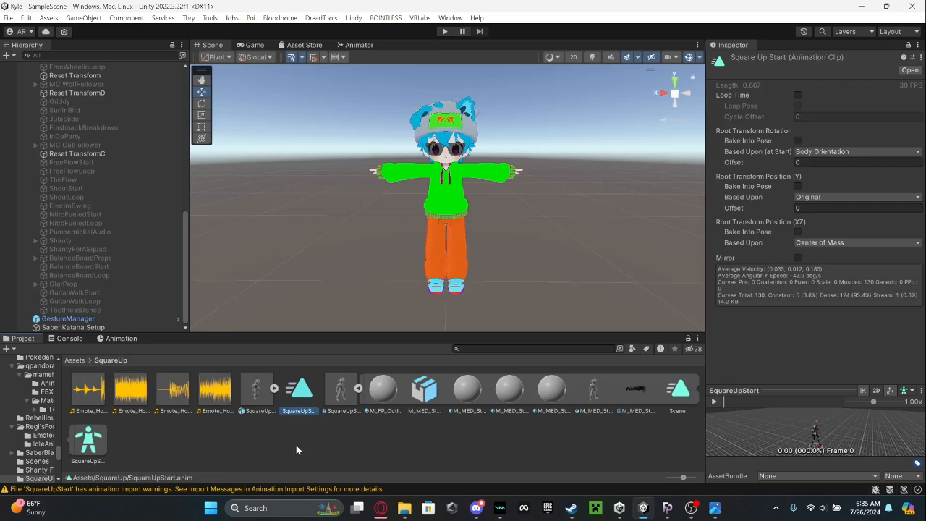
Delete the SquareUpStart.blend model from the SquareUp folder.
{"action": "right_click", "coordinate": [343, 391]}
{"action": "left_click", "coordinate": [398, 63]}
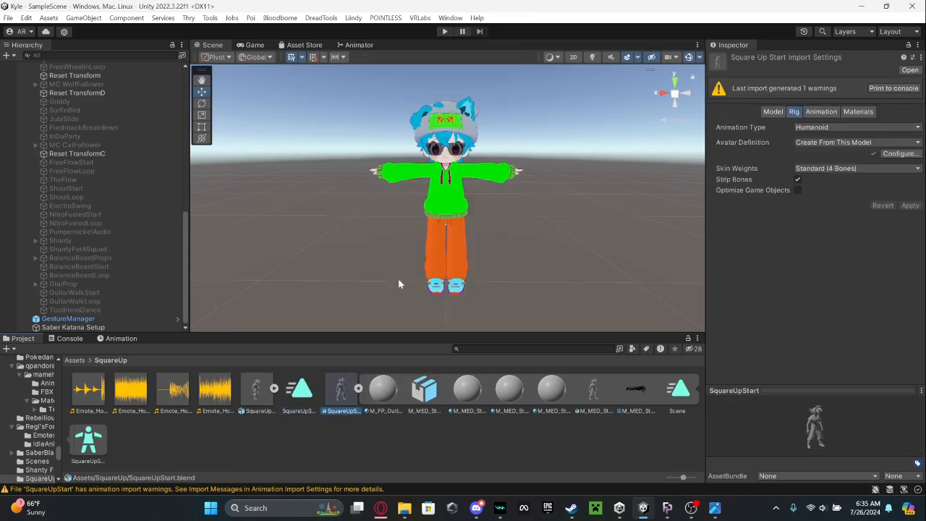
{"action": "left_click", "coordinate": [493, 271]}
Bake root rotation, Y and XZ position into the pose of the SquareUpStart clip, with rotation and XZ based upon Original.
{"action": "left_click", "coordinate": [294, 388]}
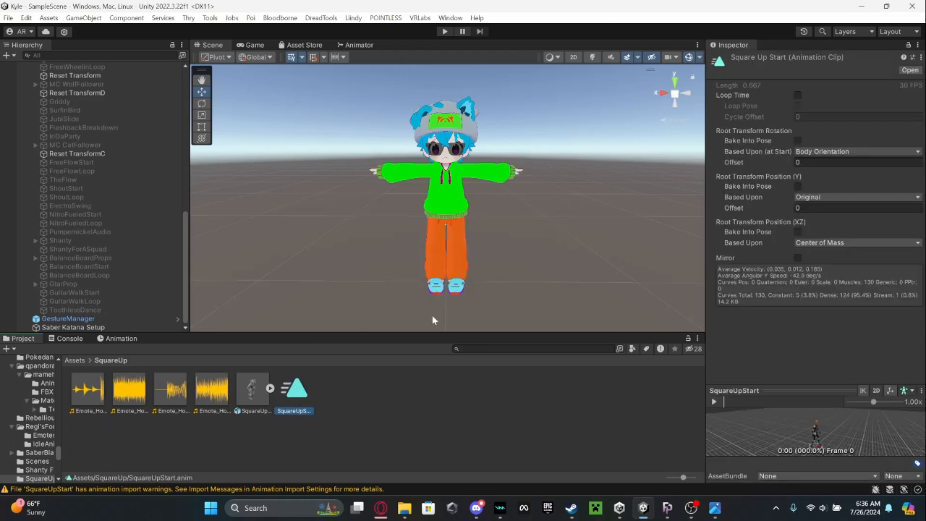
{"action": "left_click", "coordinate": [798, 140]}
{"action": "left_click", "coordinate": [817, 151]}
{"action": "left_click", "coordinate": [818, 161]}
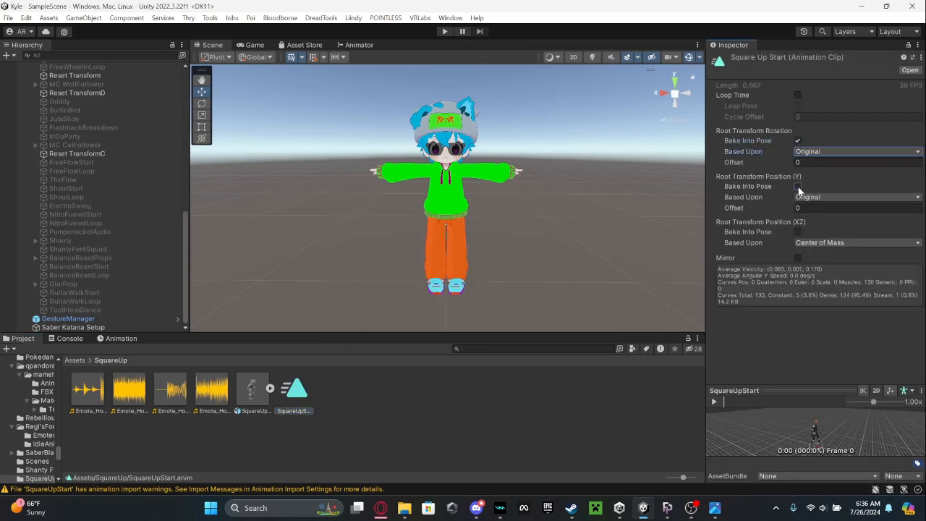
{"action": "left_click", "coordinate": [797, 186]}
{"action": "left_click", "coordinate": [797, 231]}
{"action": "left_click", "coordinate": [824, 242]}
{"action": "left_click", "coordinate": [814, 253]}
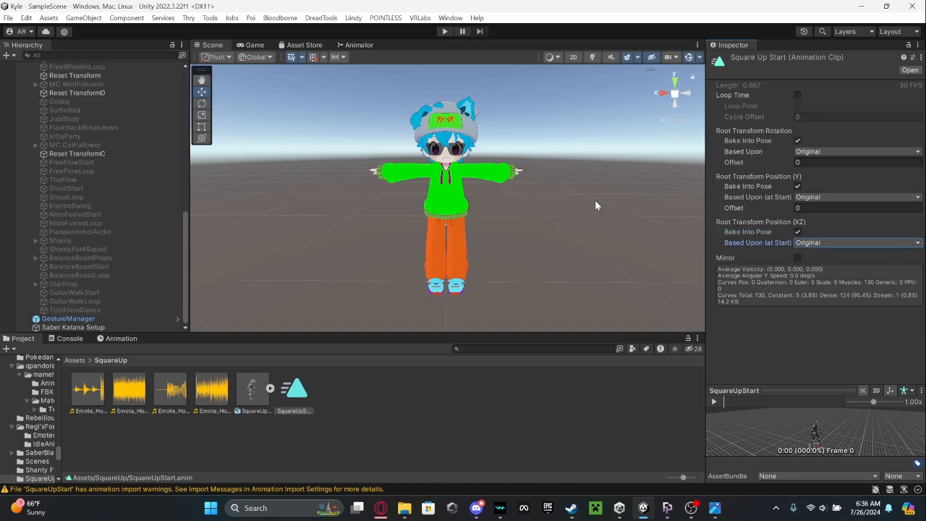
{"action": "left_click", "coordinate": [609, 212]}
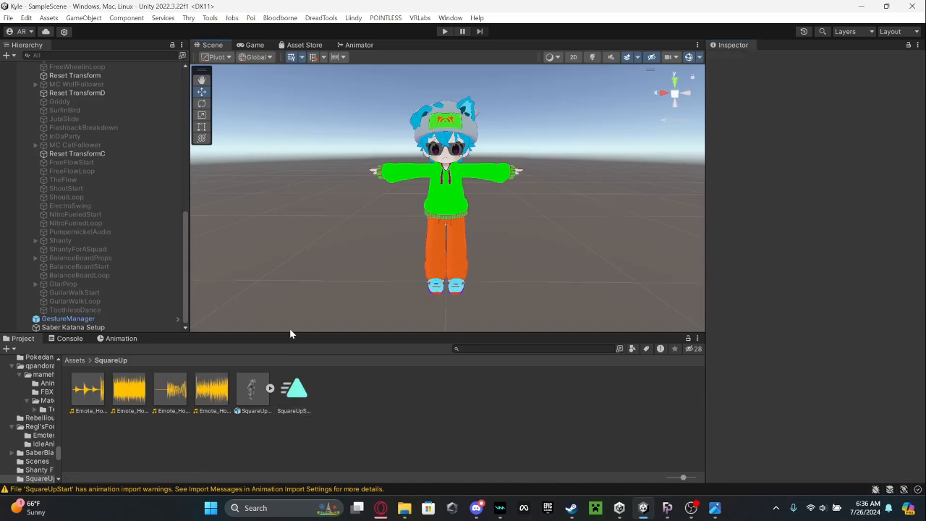
Set the rig of the SquareUpLoop model to the Humanoid animation type and apply it, copying the model's name for reuse.
{"action": "left_click", "coordinate": [253, 406]}
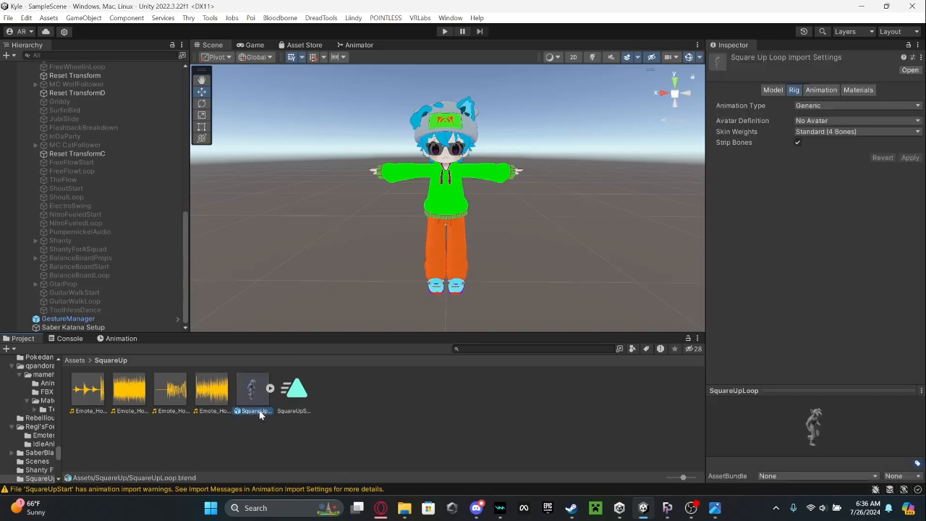
{"action": "key", "text": "F2"}
{"action": "key", "text": "ctrl+c"}
{"action": "key", "text": "Return"}
{"action": "left_click", "coordinate": [839, 105]}
{"action": "left_click", "coordinate": [821, 144]}
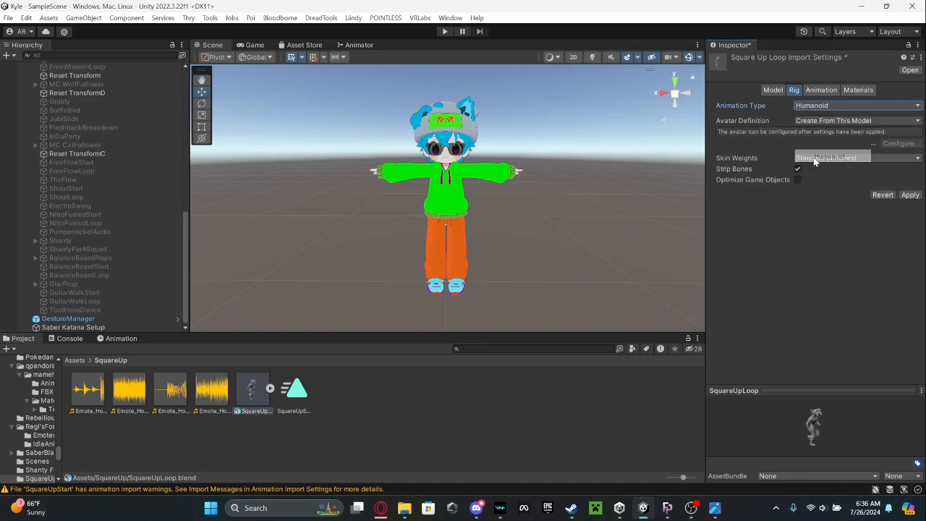
{"action": "left_click", "coordinate": [911, 194]}
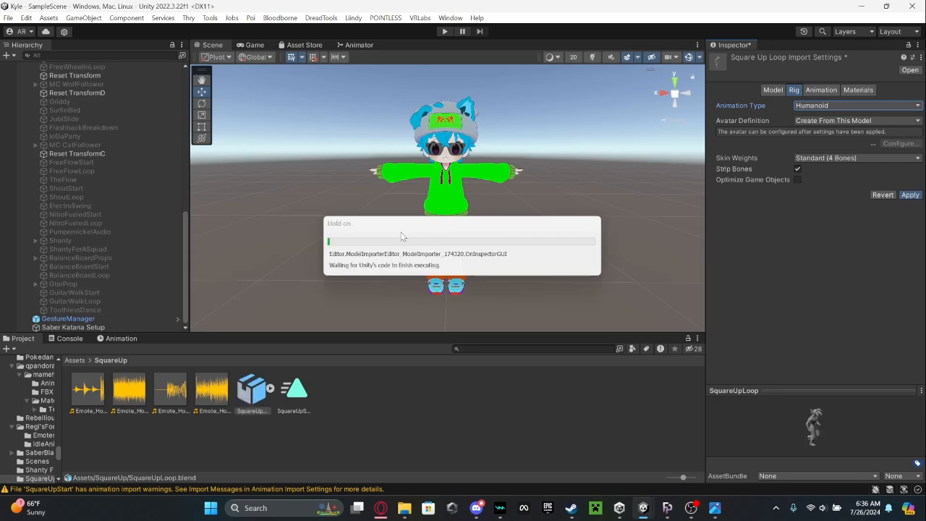
Duplicate the Scene animation clip out of the SquareUpLoop model and rename the copy SquareUpLoop.
{"action": "left_click", "coordinate": [270, 390]}
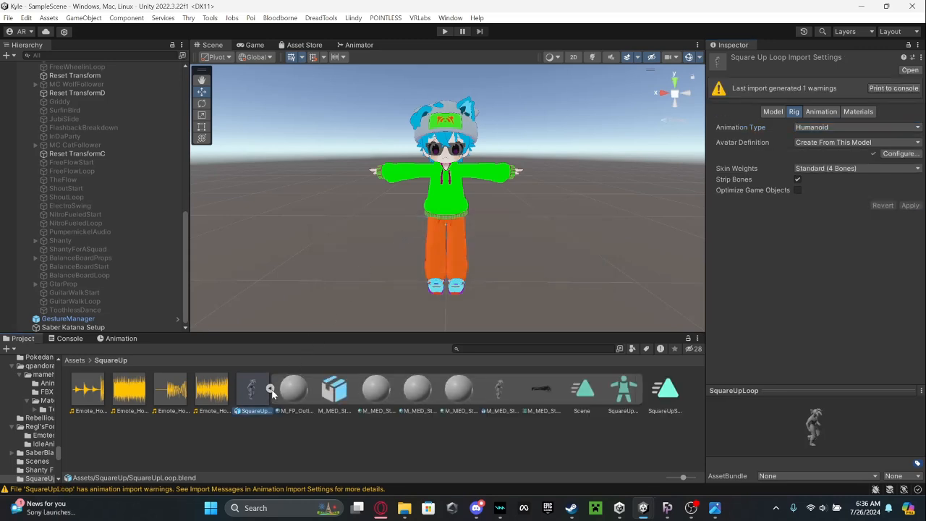
{"action": "left_click", "coordinate": [583, 391]}
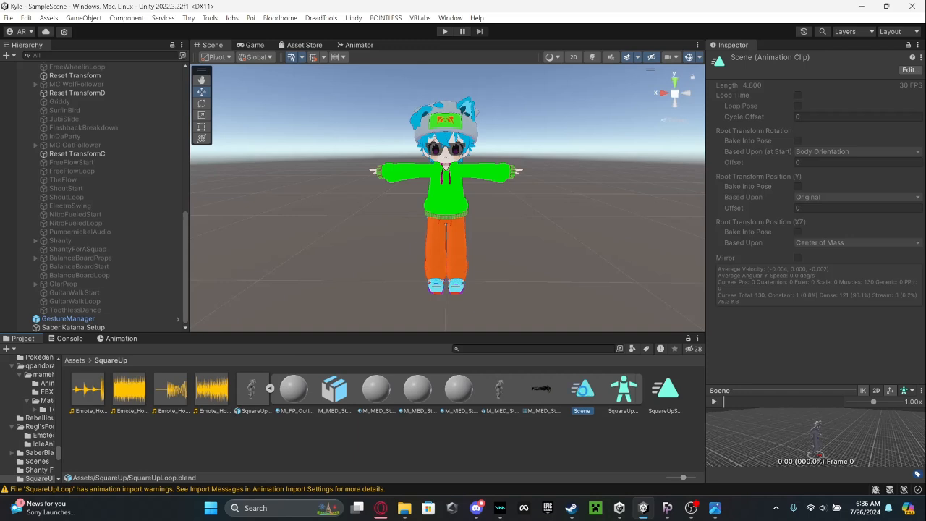
{"action": "key", "text": "ctrl+d"}
{"action": "left_click", "coordinate": [257, 411]}
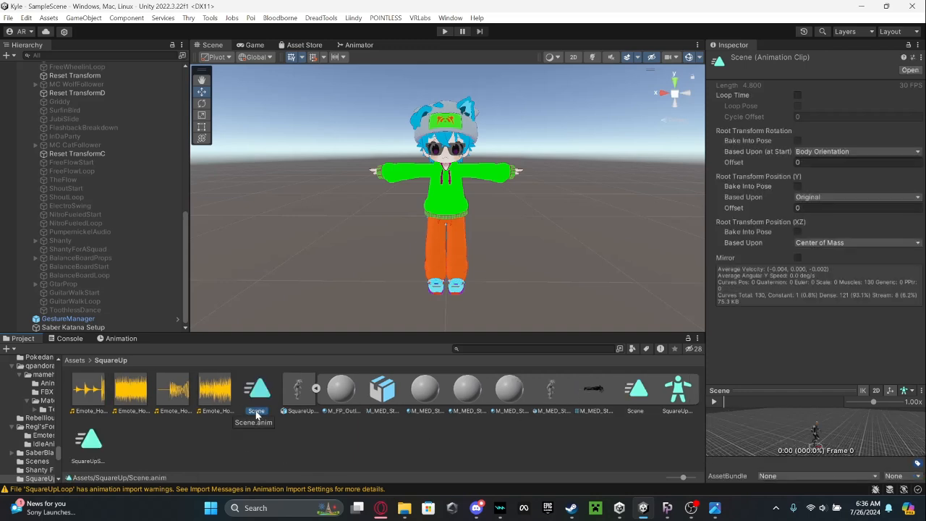
{"action": "key", "text": "ctrl+v"}
{"action": "key", "text": "Return"}
Delete the SquareUpLoop.blend model from the SquareUp folder.
{"action": "right_click", "coordinate": [303, 400]}
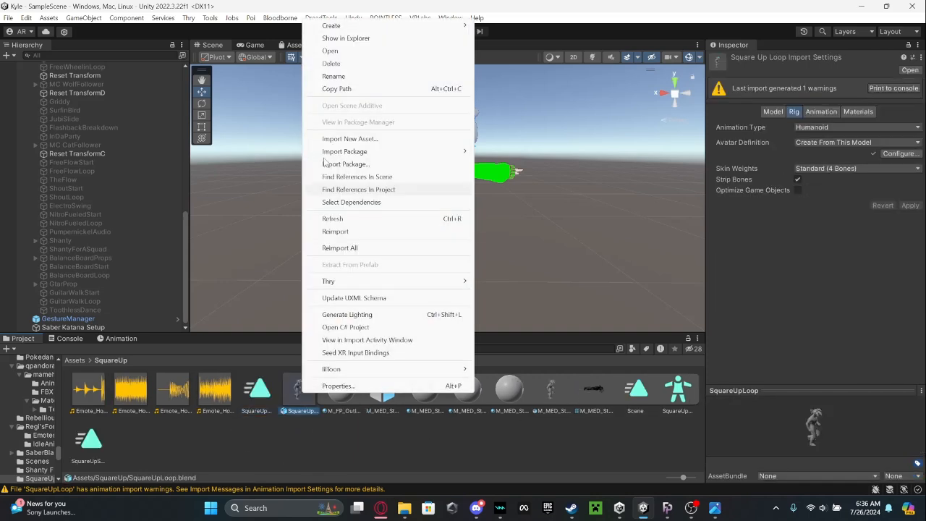
{"action": "left_click", "coordinate": [331, 63]}
{"action": "left_click", "coordinate": [493, 271]}
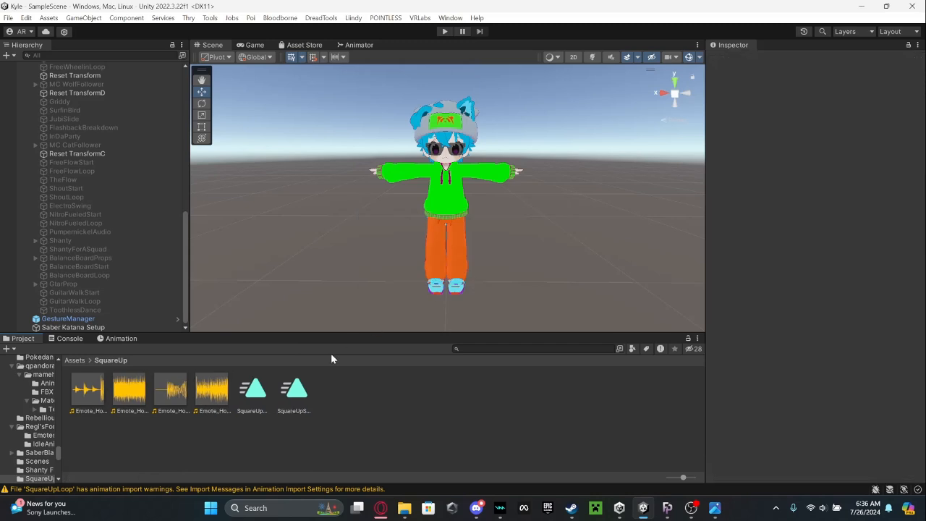
Enable Loop Time on the SquareUpLoop clip and bake its root rotation, Y and XZ into the pose, with rotation and XZ based upon Original.
{"action": "left_click", "coordinate": [259, 392]}
{"action": "left_click", "coordinate": [798, 141]}
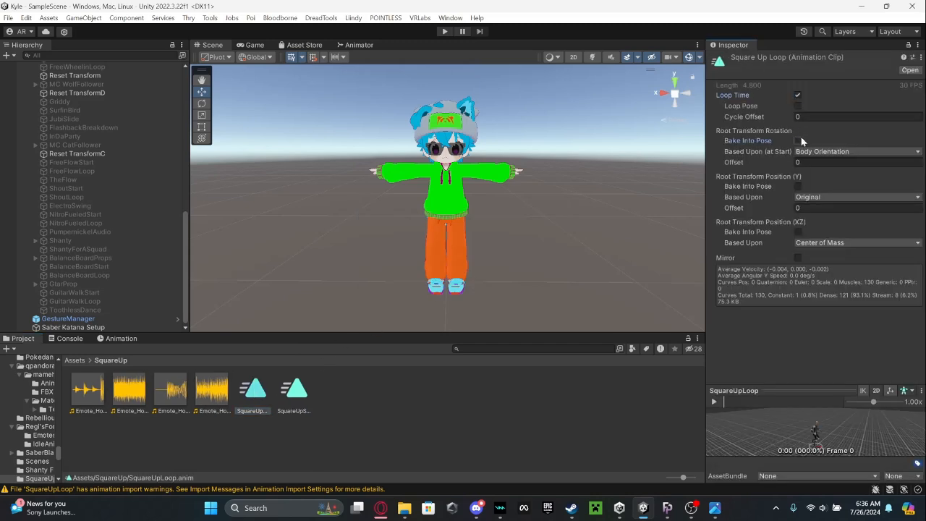
{"action": "left_click", "coordinate": [804, 151]}
{"action": "left_click", "coordinate": [811, 161]}
{"action": "left_click", "coordinate": [797, 186]}
{"action": "left_click", "coordinate": [797, 231]}
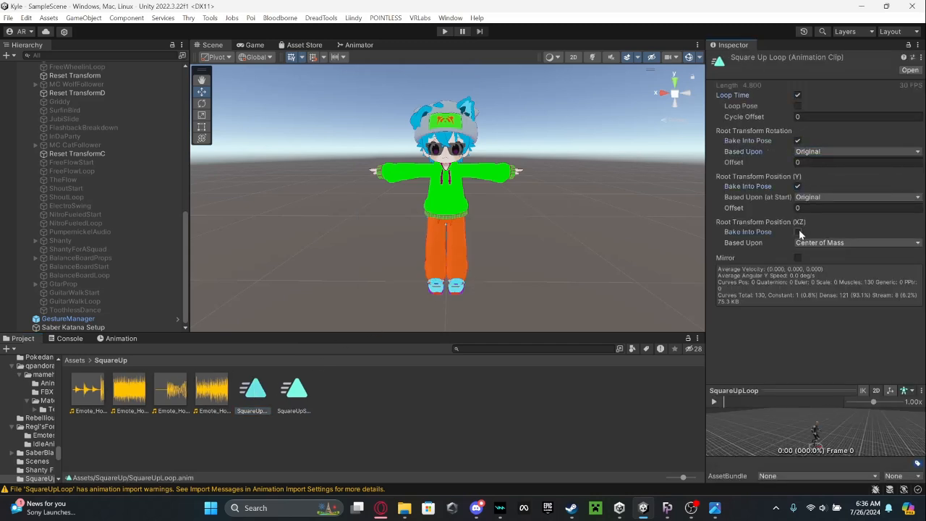
{"action": "left_click", "coordinate": [840, 243]}
{"action": "left_click", "coordinate": [806, 250]}
{"action": "left_click", "coordinate": [601, 262]}
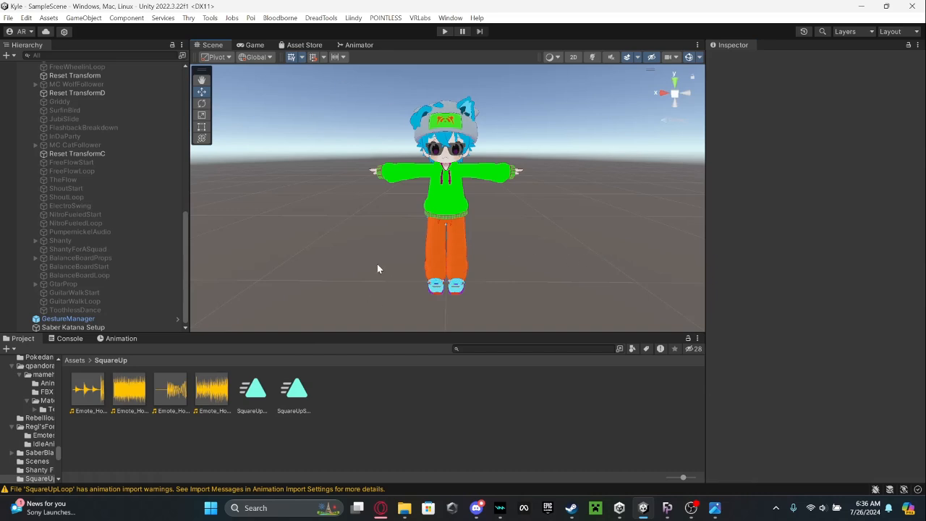
Open the Action playable layer controller of the Mamehinata_PC avatar in the Animator.
{"action": "scroll", "coordinate": [377, 266], "scroll_direction": "up", "scroll_amount": 2}
{"action": "scroll", "coordinate": [76, 115], "scroll_direction": "up", "scroll_amount": 10}
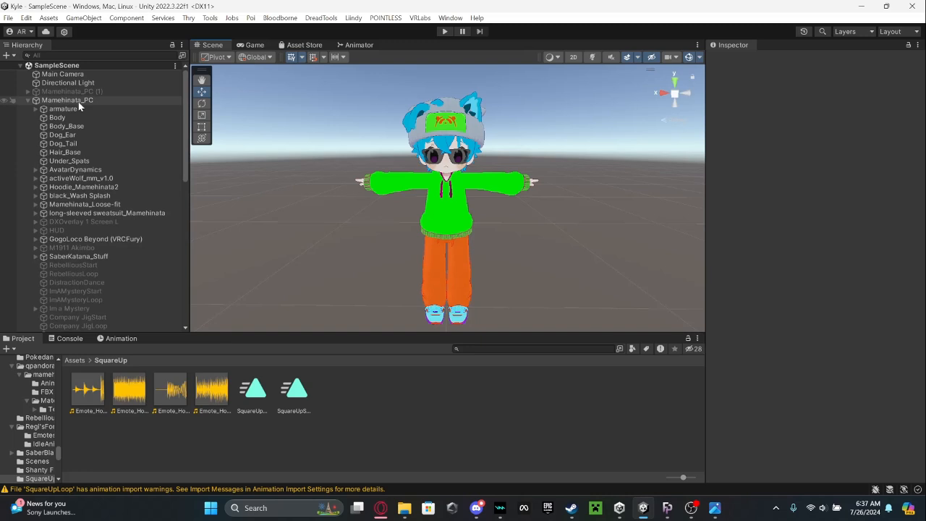
{"action": "left_click", "coordinate": [78, 102]}
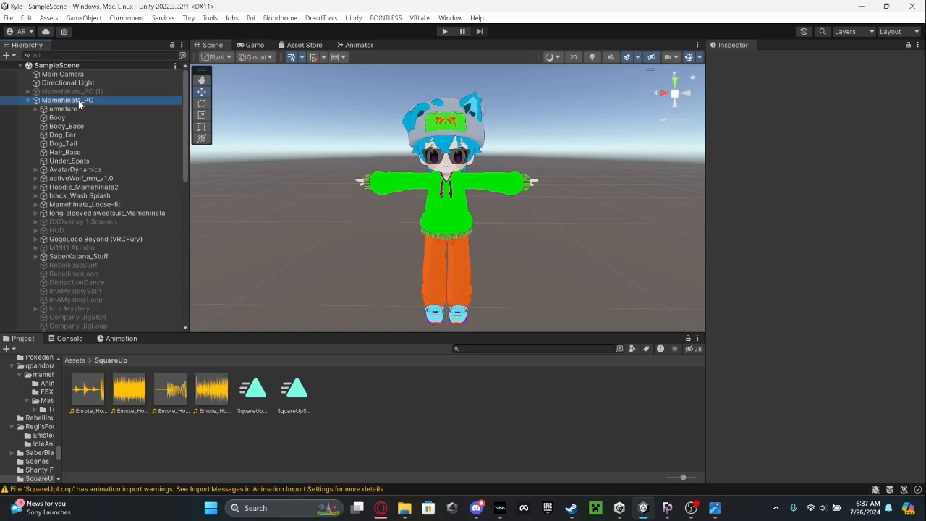
{"action": "scroll", "coordinate": [799, 244], "scroll_direction": "down", "scroll_amount": 10}
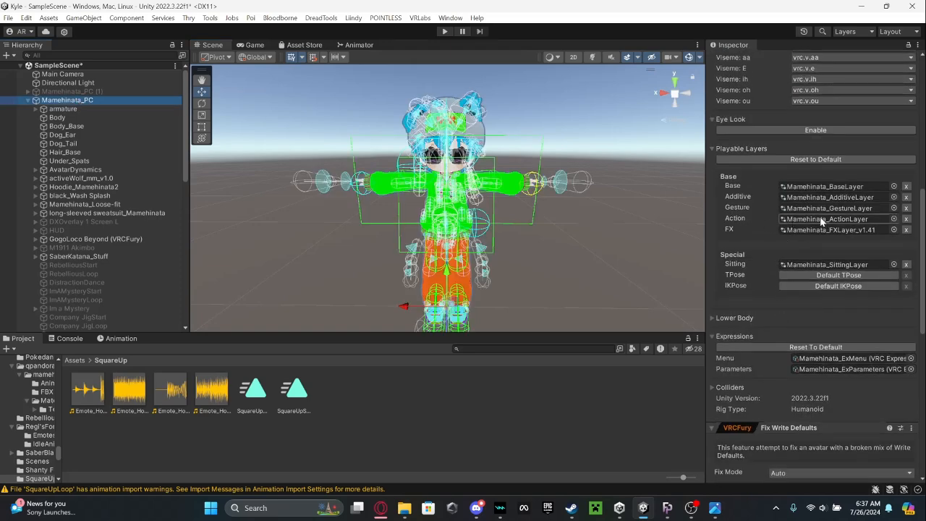
{"action": "double_click", "coordinate": [821, 221]}
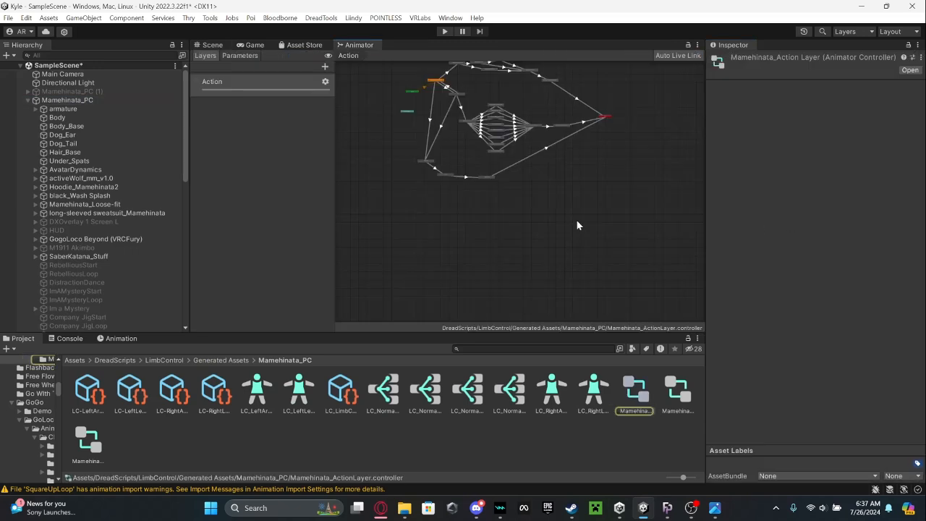
Delete the three existing dance states between Prepare Standing and BlendOut Stand in the Action layer and save the scene.
{"action": "scroll", "coordinate": [515, 156], "scroll_direction": "down", "scroll_amount": 2}
{"action": "middle_click_drag", "start_coordinate": [511, 139], "coordinate": [556, 282]}
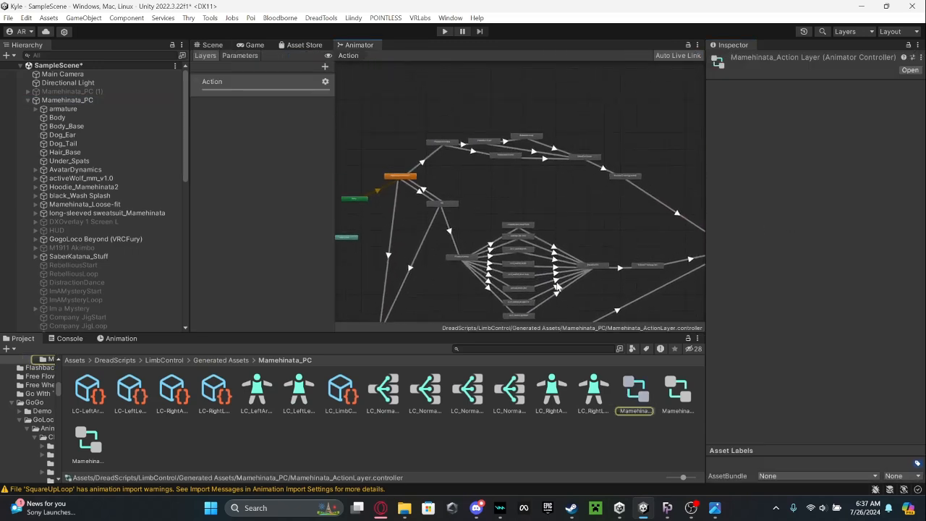
{"action": "scroll", "coordinate": [498, 158], "scroll_direction": "up", "scroll_amount": 3}
{"action": "middle_click_drag", "start_coordinate": [505, 174], "coordinate": [513, 204]}
{"action": "left_click_drag", "start_coordinate": [499, 219], "coordinate": [467, 105]}
{"action": "right_click", "coordinate": [485, 171]}
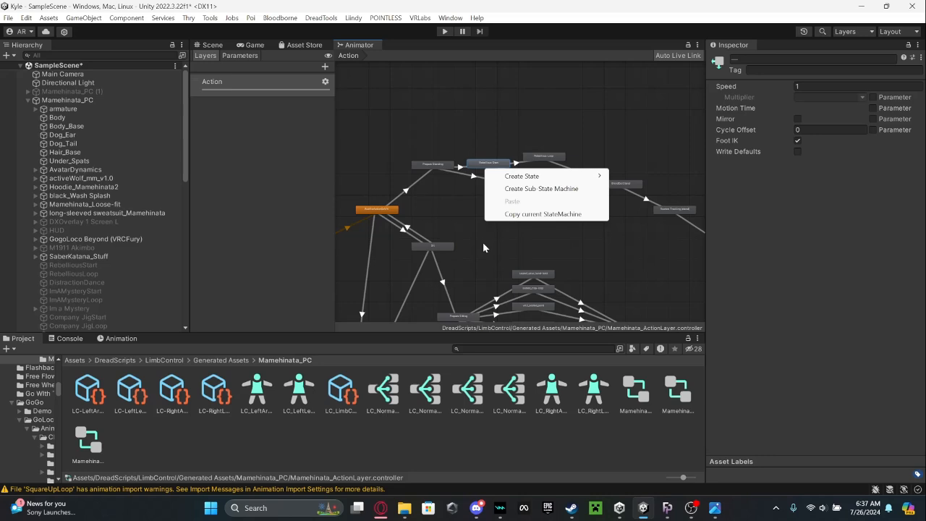
{"action": "key", "text": "Escape"}
{"action": "right_click", "coordinate": [515, 184]}
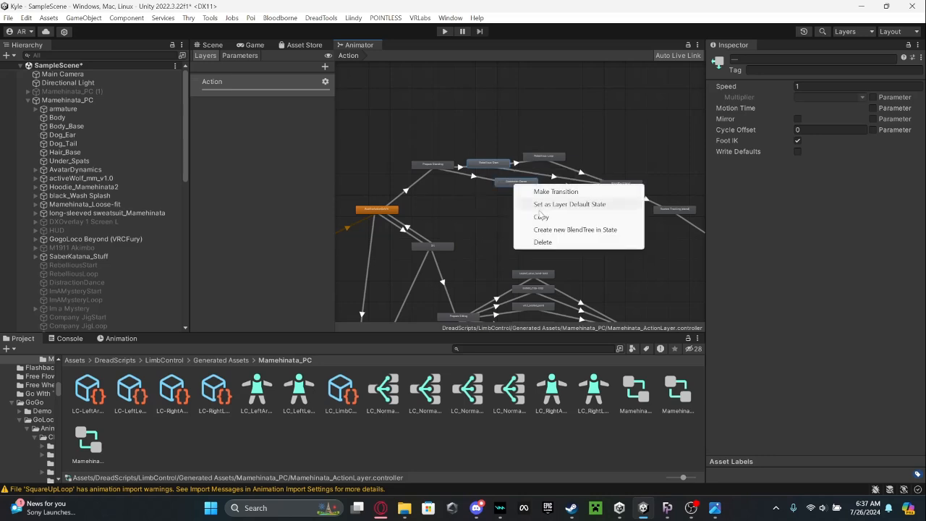
{"action": "left_click", "coordinate": [545, 242]}
{"action": "right_click", "coordinate": [537, 153]}
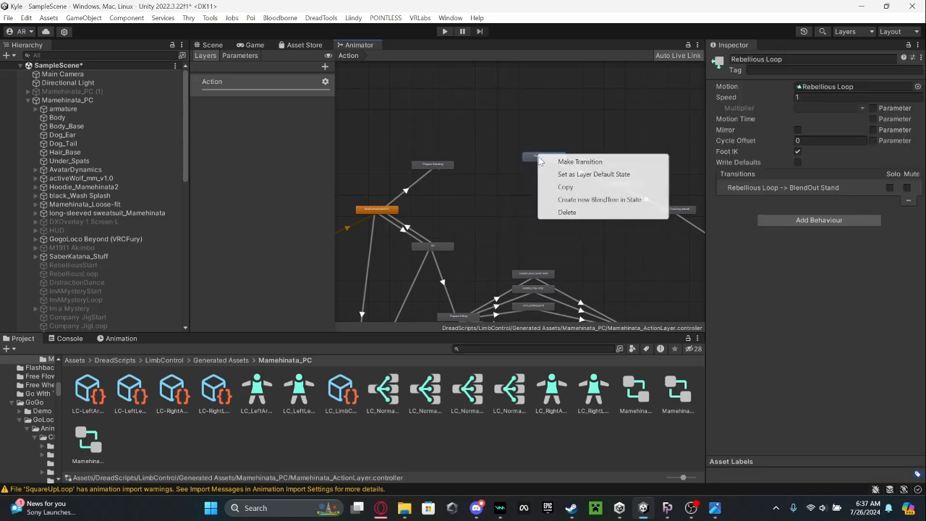
{"action": "left_click", "coordinate": [559, 212]}
{"action": "key", "text": "ctrl+s"}
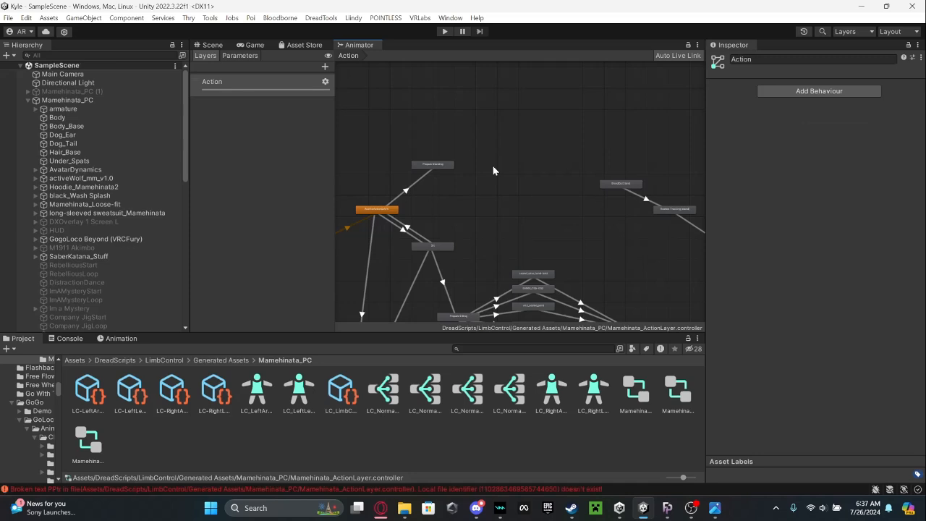
Add the SquareUpStart clip from the SquareUp assets folder as a new state beside Prepare Standing in the Action layer.
{"action": "left_click", "coordinate": [79, 361]}
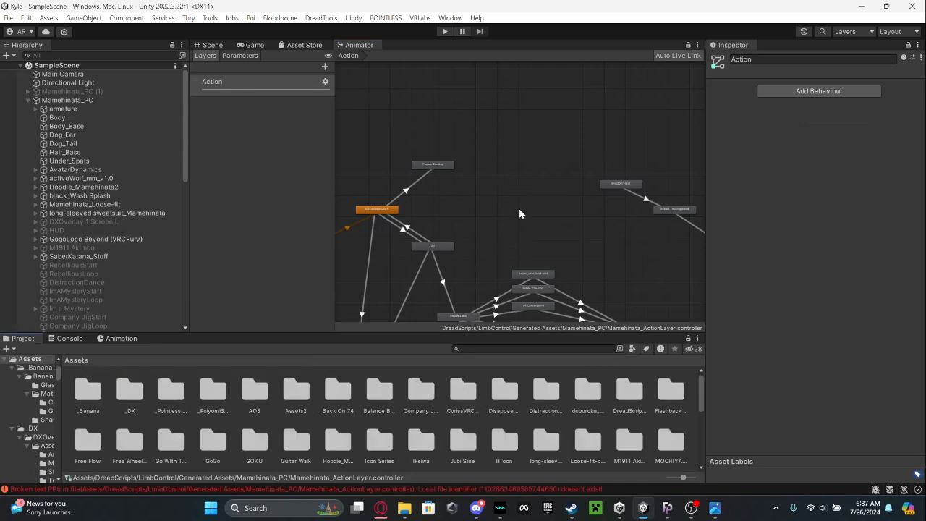
{"action": "scroll", "coordinate": [470, 419], "scroll_direction": "down", "scroll_amount": 10}
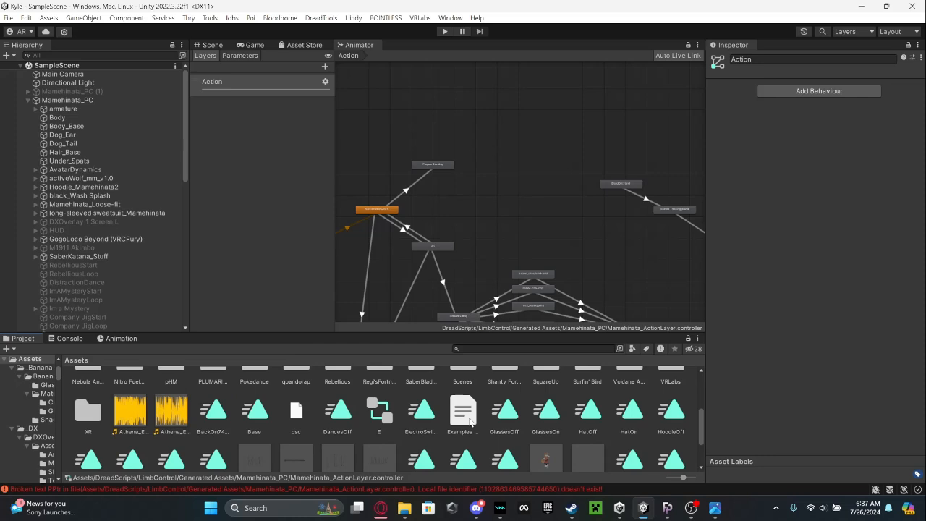
{"action": "scroll", "coordinate": [470, 419], "scroll_direction": "up", "scroll_amount": 1}
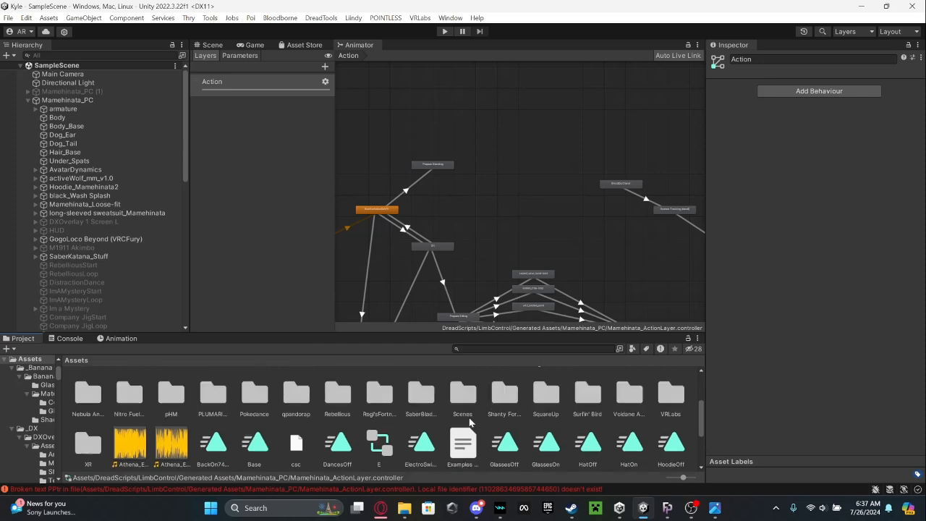
{"action": "double_click", "coordinate": [546, 395]}
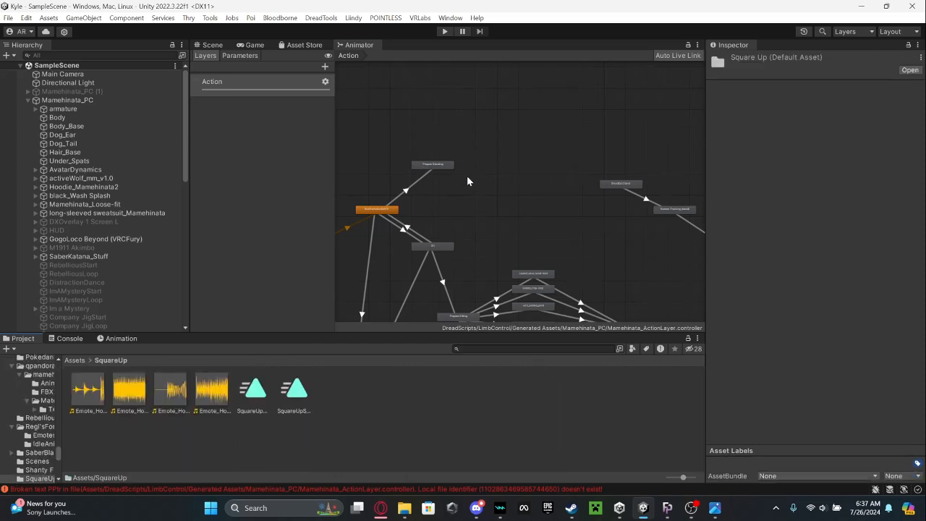
{"action": "scroll", "coordinate": [467, 181], "scroll_direction": "up", "scroll_amount": 5}
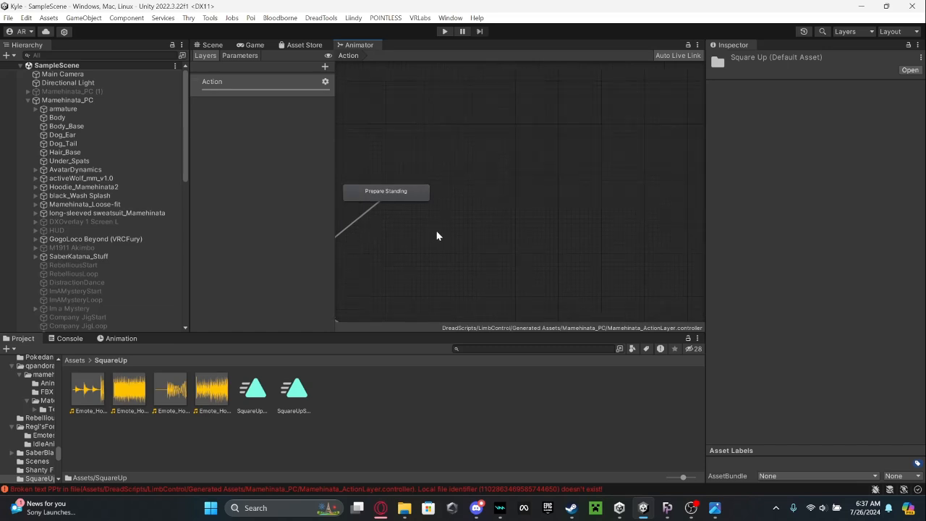
{"action": "middle_click_drag", "start_coordinate": [437, 233], "coordinate": [400, 244]}
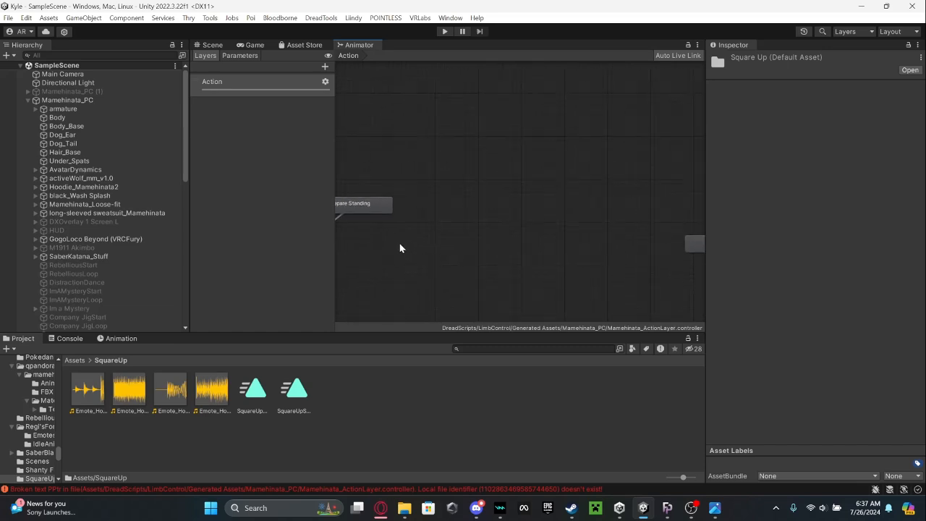
{"action": "scroll", "coordinate": [420, 230], "scroll_direction": "down", "scroll_amount": 1}
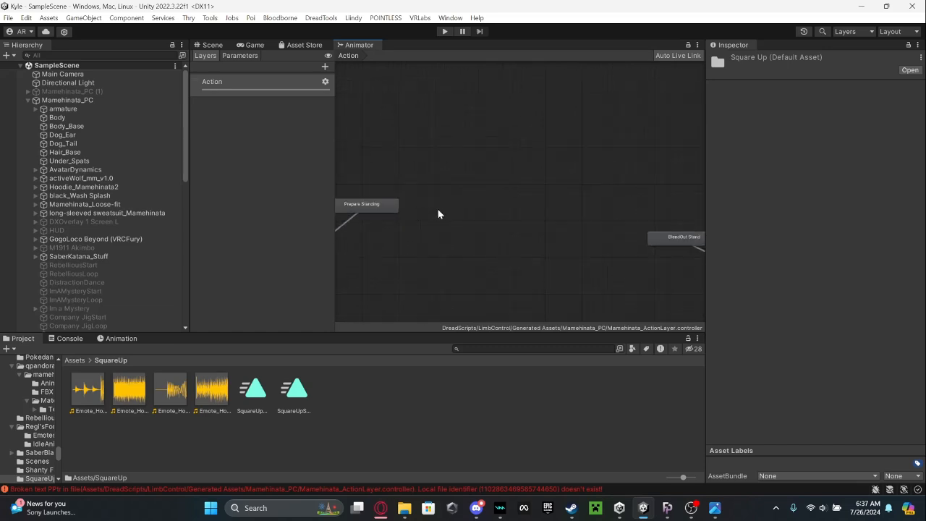
{"action": "left_click", "coordinate": [294, 394]}
{"action": "left_click_drag", "start_coordinate": [294, 391], "coordinate": [427, 192]}
Make a transition from the Prepare Standing state to the SquareUpStart state.
{"action": "right_click", "coordinate": [369, 209]}
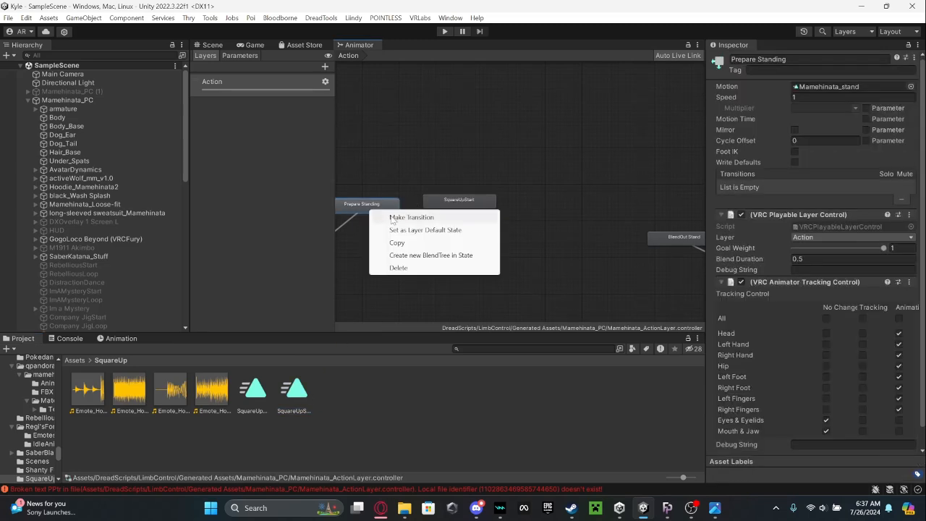
{"action": "left_click", "coordinate": [391, 217]}
{"action": "left_click", "coordinate": [435, 202]}
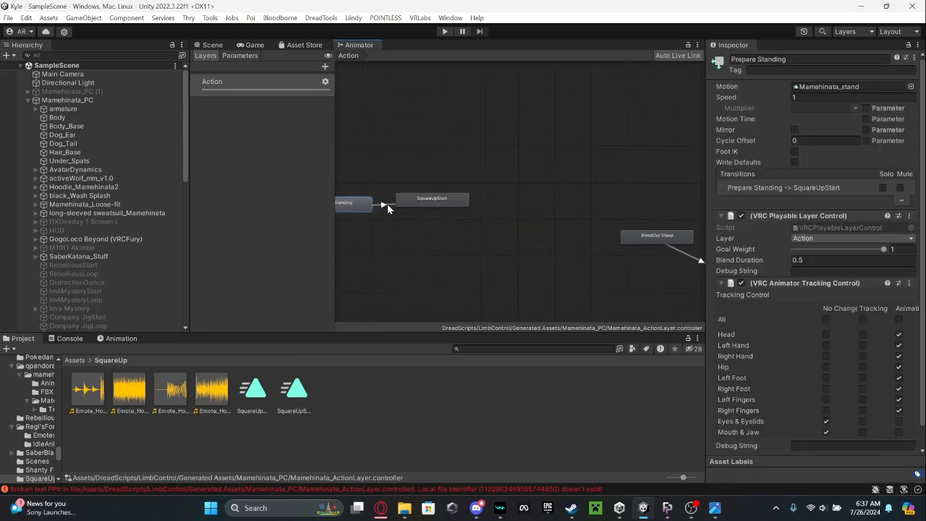
Give the Prepare Standing to SquareUpStart transition a VRCEmote Equals 1 condition and turn off its exit time.
{"action": "left_click", "coordinate": [387, 204]}
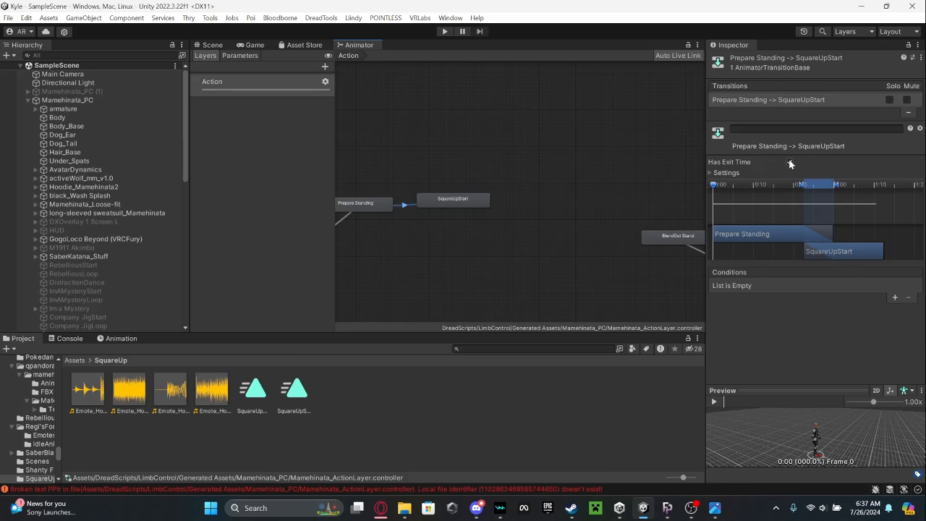
{"action": "left_click", "coordinate": [895, 298]}
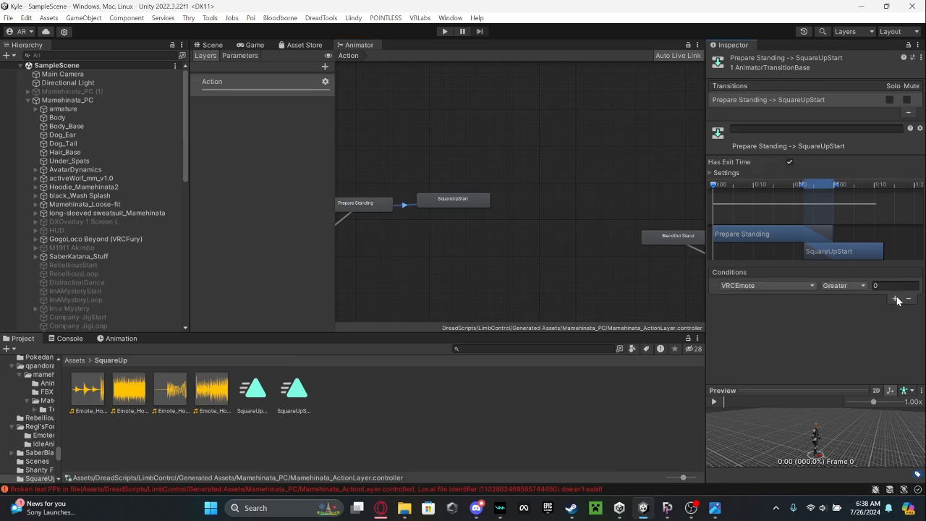
{"action": "left_click", "coordinate": [845, 290]}
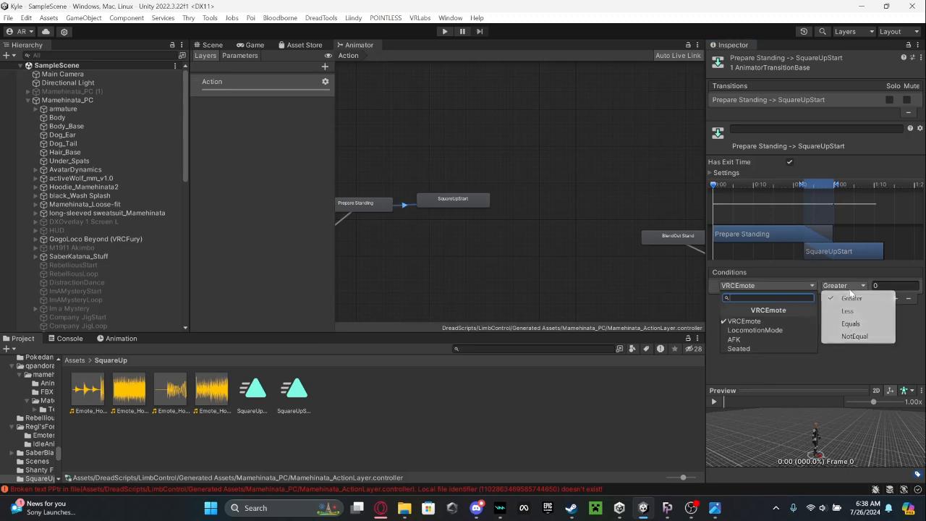
{"action": "left_click", "coordinate": [852, 325]}
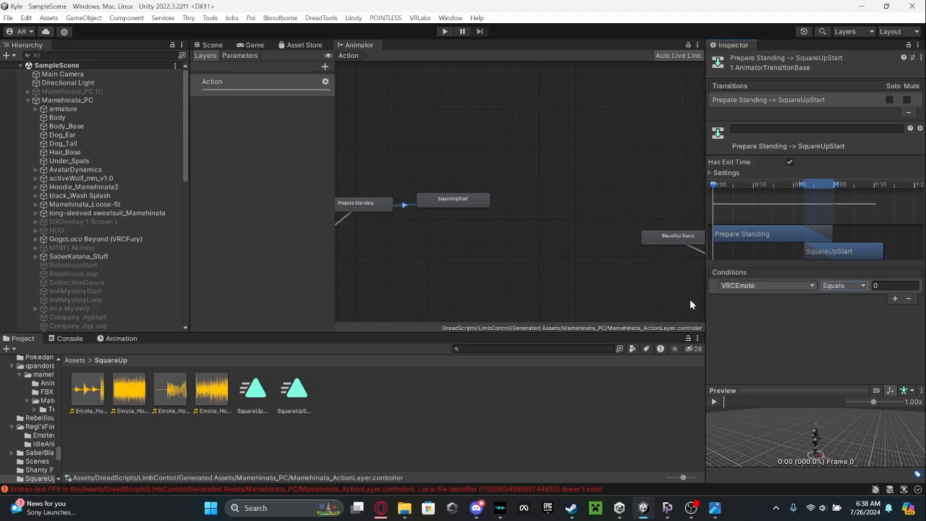
{"action": "left_click", "coordinate": [832, 286]}
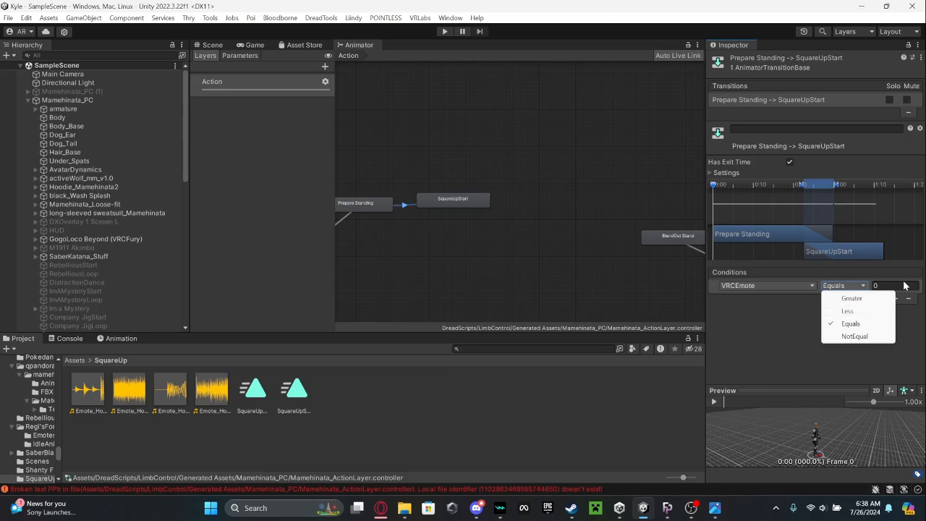
{"action": "left_click", "coordinate": [850, 322]}
{"action": "left_click", "coordinate": [895, 285]}
{"action": "type", "text": "1"}
{"action": "left_click", "coordinate": [790, 162]}
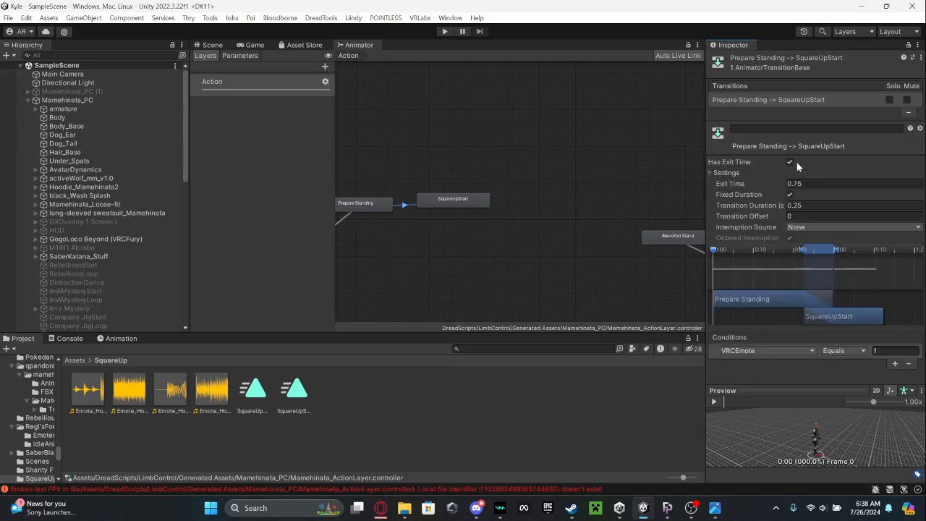
{"action": "middle_click_drag", "start_coordinate": [464, 255], "coordinate": [557, 241]}
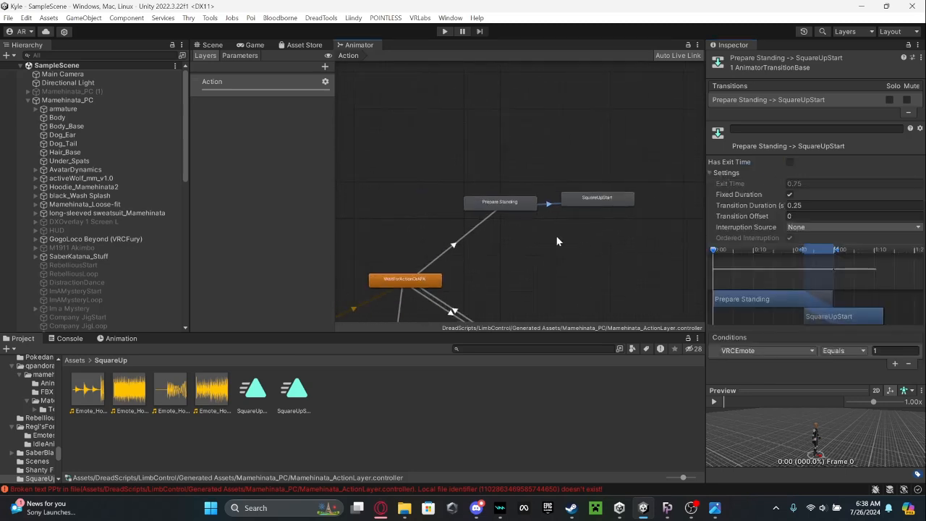
{"action": "left_click", "coordinate": [492, 223]}
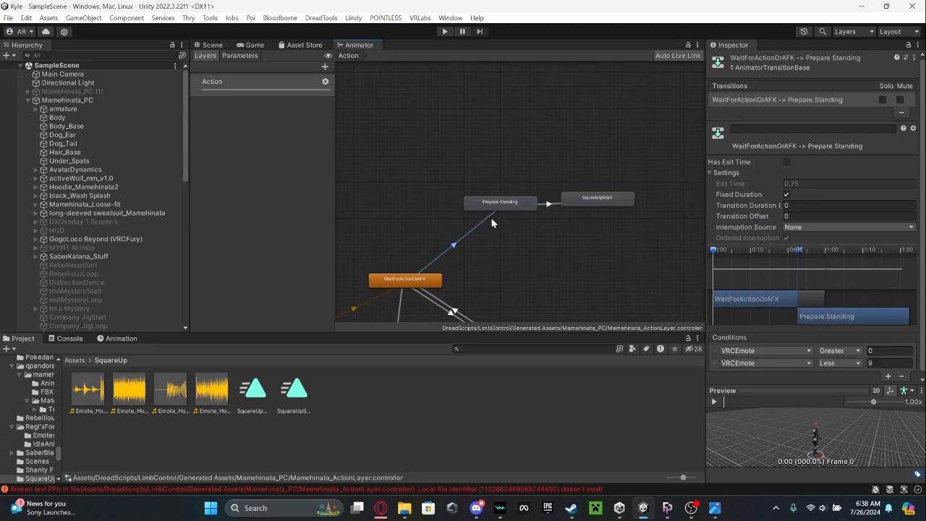
{"action": "left_click", "coordinate": [554, 204]}
Add the SquareUpLoop clip as a new state beside SquareUpStart in the Action layer.
{"action": "middle_click_drag", "start_coordinate": [580, 250], "coordinate": [375, 257]}
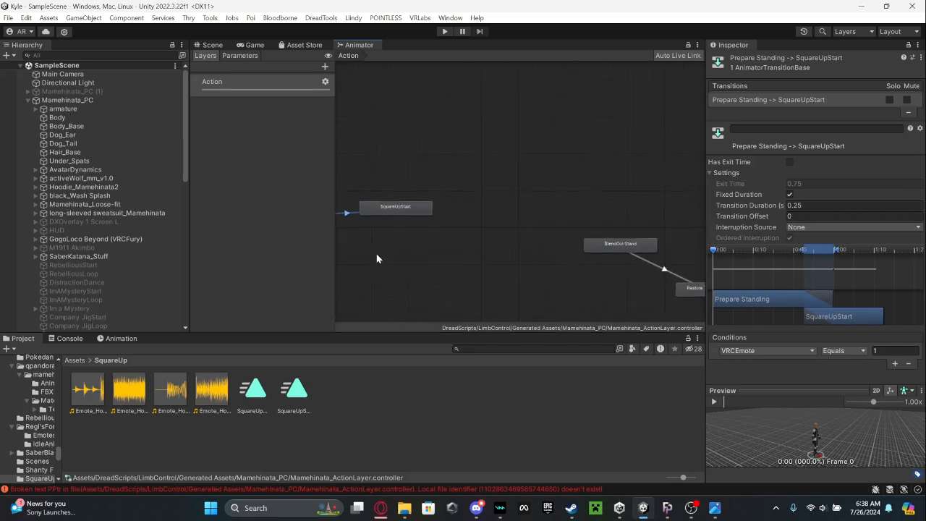
{"action": "middle_click_drag", "start_coordinate": [449, 195], "coordinate": [565, 221]}
{"action": "left_click", "coordinate": [537, 239]}
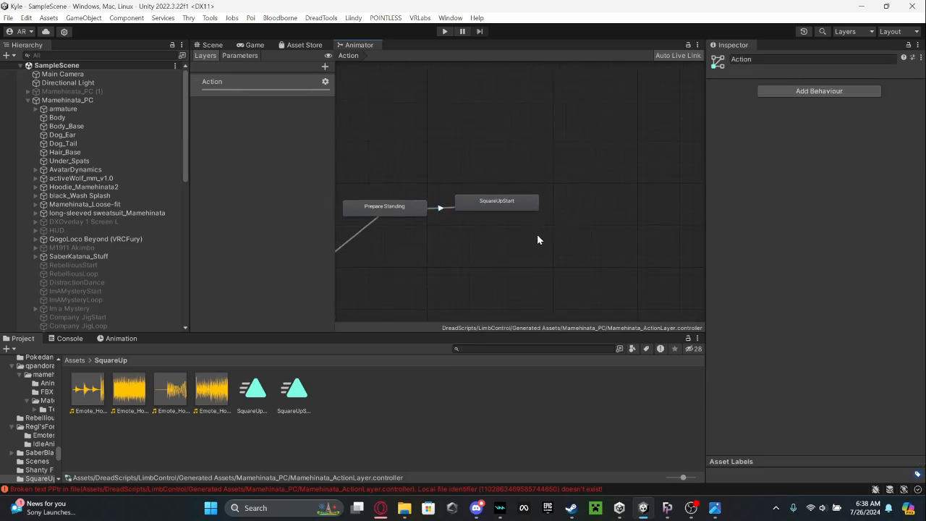
{"action": "left_click", "coordinate": [264, 398]}
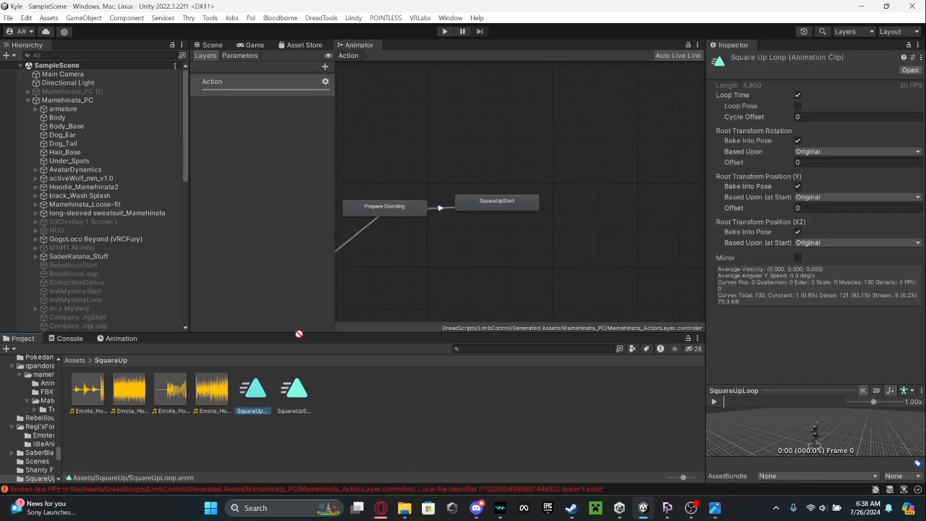
{"action": "left_click_drag", "start_coordinate": [549, 187], "coordinate": [567, 203]}
Make a transition from SquareUpStart to SquareUpLoop and select it to check that it uses exit time.
{"action": "right_click", "coordinate": [512, 207]}
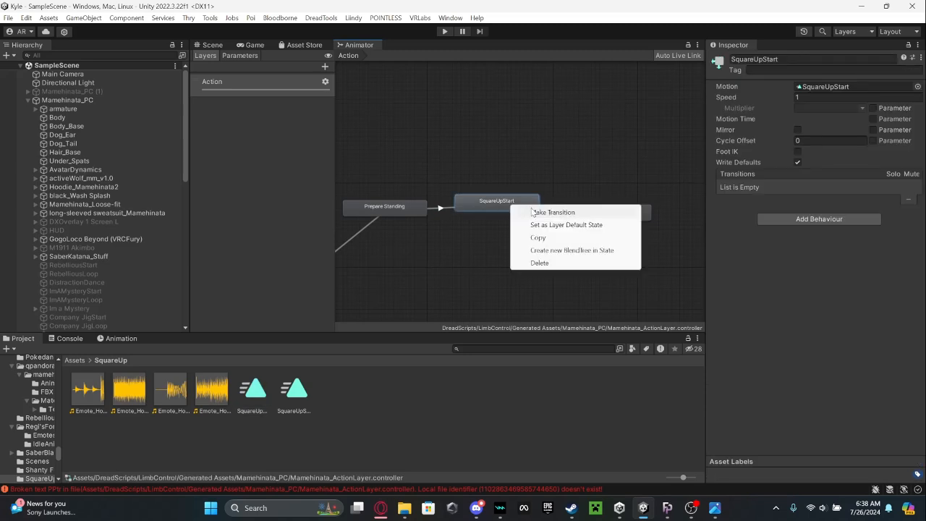
{"action": "left_click", "coordinate": [532, 212]}
{"action": "left_click", "coordinate": [596, 215]}
{"action": "middle_click_drag", "start_coordinate": [596, 215], "coordinate": [539, 221]}
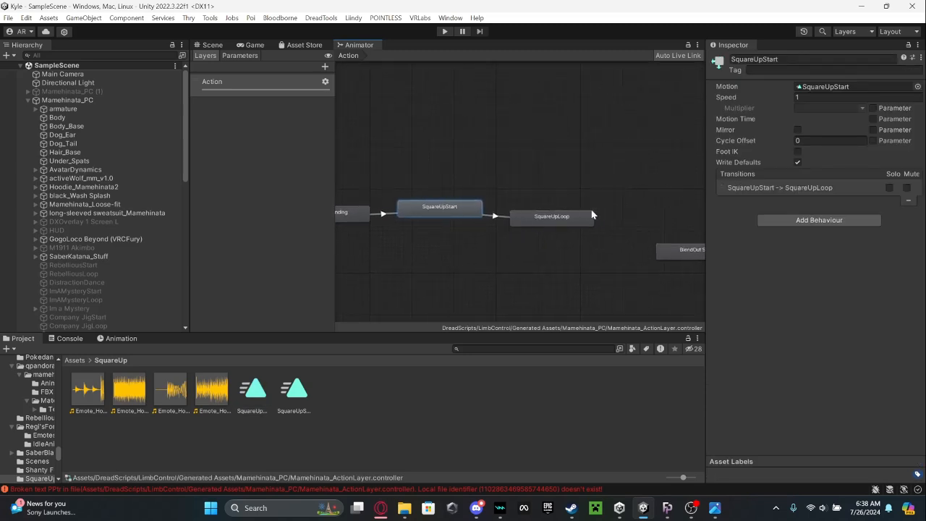
{"action": "left_click", "coordinate": [495, 216]}
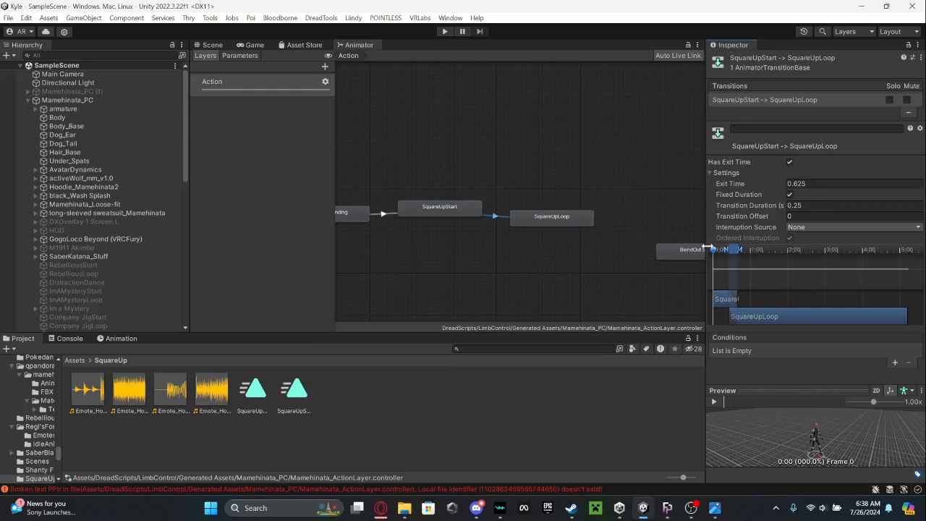
Make a transition from the SquareUpLoop state to BlendOut Stand.
{"action": "middle_click_drag", "start_coordinate": [552, 277], "coordinate": [472, 243]}
{"action": "right_click", "coordinate": [437, 203]}
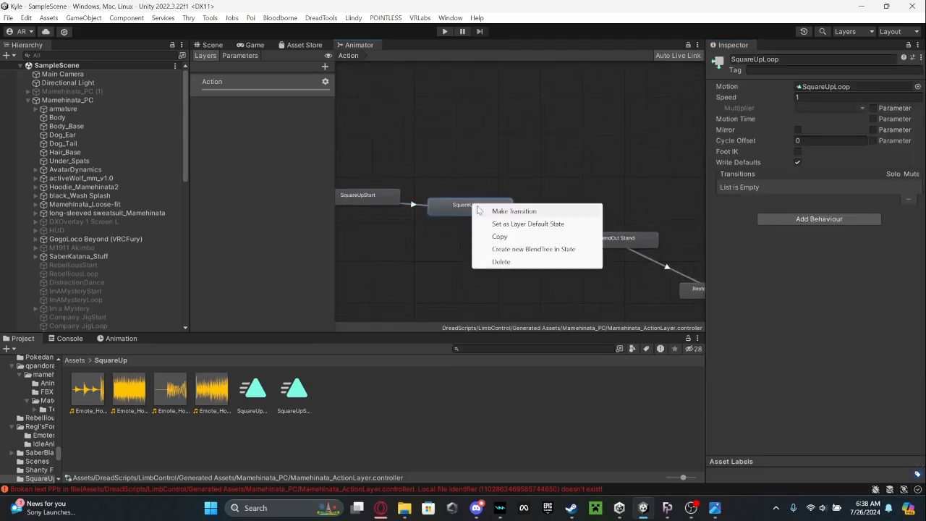
{"action": "left_click", "coordinate": [463, 210]}
{"action": "left_click", "coordinate": [615, 241]}
Turn off exit time on the SquareUpLoop to BlendOut Stand transition and add a VRCEmote NotEqual 1 condition.
{"action": "left_click", "coordinate": [543, 227]}
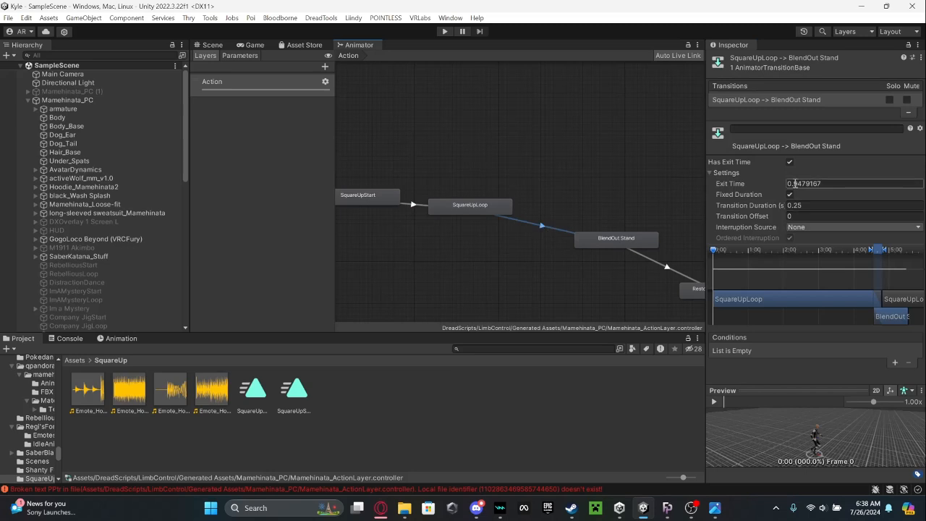
{"action": "scroll", "coordinate": [872, 311], "scroll_direction": "down", "scroll_amount": 1}
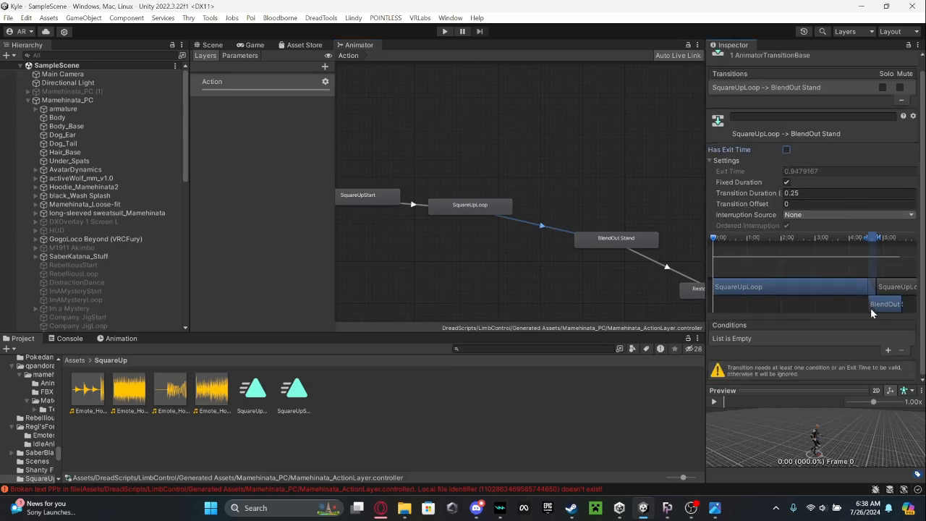
{"action": "left_click", "coordinate": [889, 352]}
{"action": "left_click", "coordinate": [841, 350]}
{"action": "left_click", "coordinate": [846, 399]}
{"action": "left_click", "coordinate": [889, 350]}
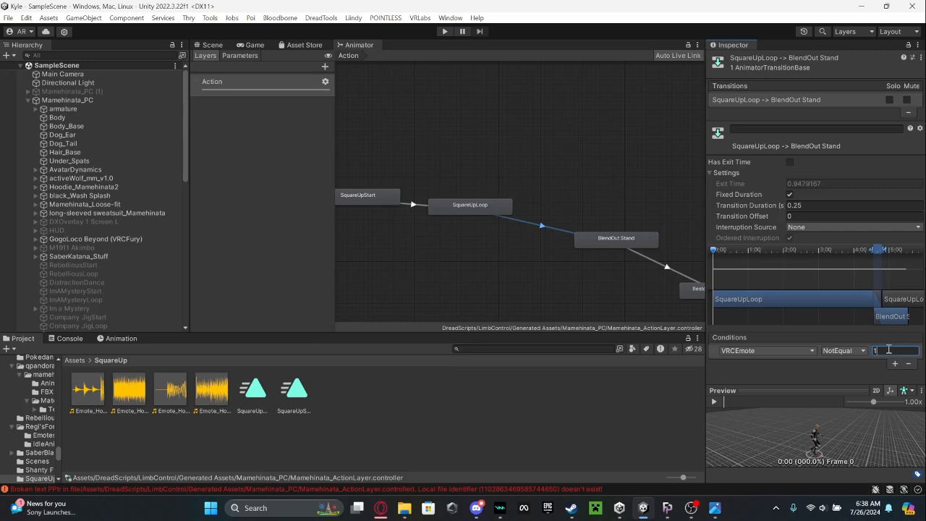
Delete the SquareUpStart and SquareUpLoop states together from the avatar's Action layer.
{"action": "left_click", "coordinate": [485, 249]}
{"action": "middle_click_drag", "start_coordinate": [485, 248], "coordinate": [554, 283]}
{"action": "left_click_drag", "start_coordinate": [585, 283], "coordinate": [466, 136]}
{"action": "right_click", "coordinate": [458, 210]}
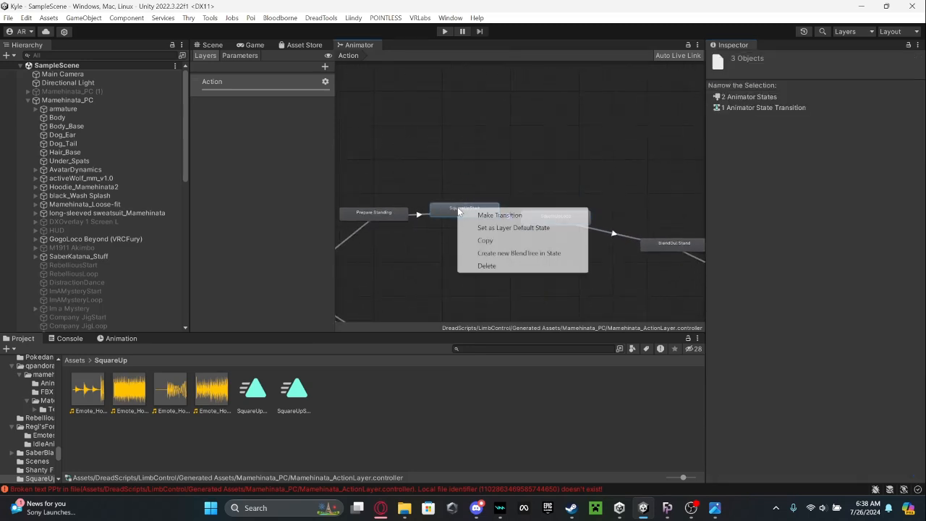
{"action": "left_click", "coordinate": [524, 266]}
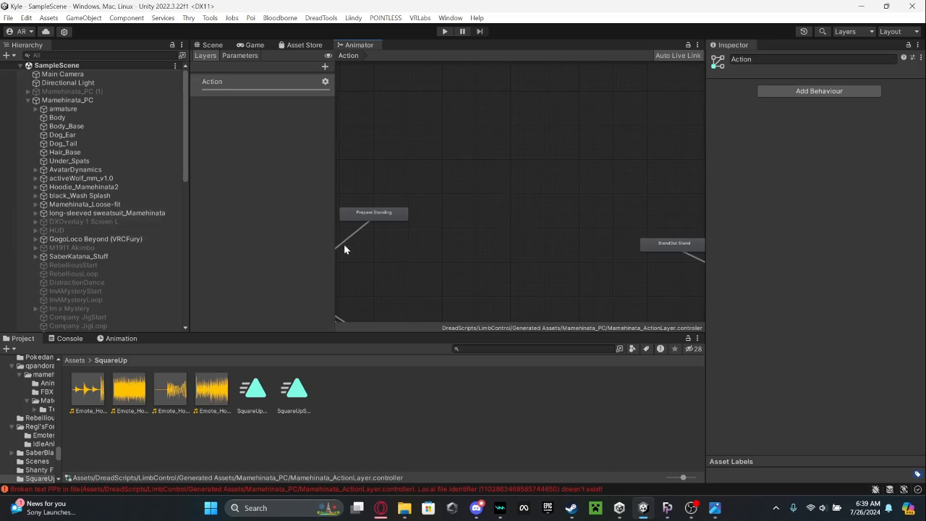
In GogoLoco Beyond's GoLocoAction controller, assign SquareUpStart as the motion of standing emote state 39 and enable its Foot IK.
{"action": "left_click", "coordinate": [138, 239]}
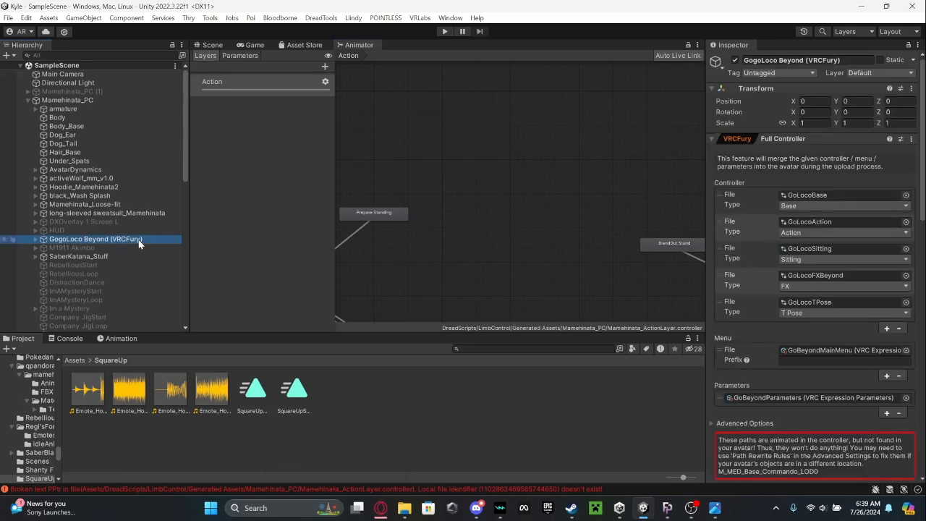
{"action": "double_click", "coordinate": [831, 222]}
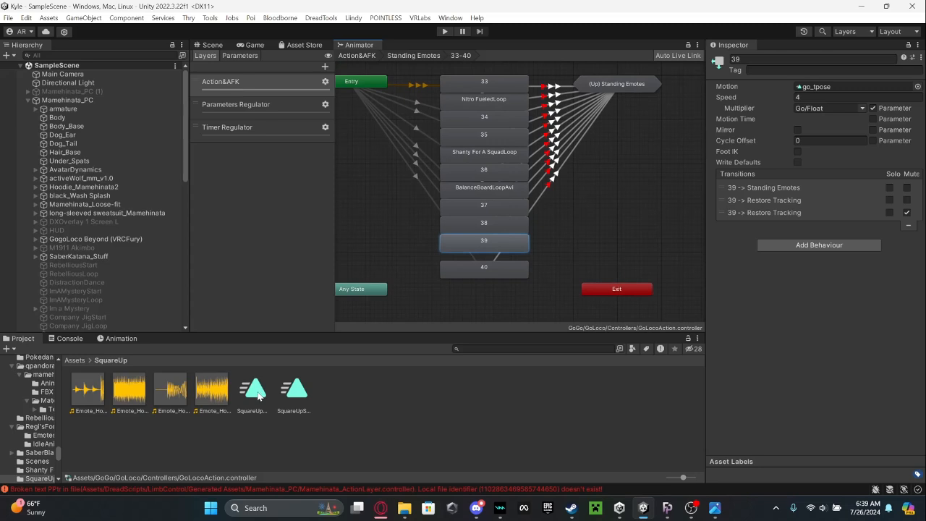
{"action": "left_click", "coordinate": [258, 396]}
{"action": "left_click", "coordinate": [469, 243]}
{"action": "left_click_drag", "start_coordinate": [304, 384], "coordinate": [819, 92]}
{"action": "left_click", "coordinate": [798, 152]}
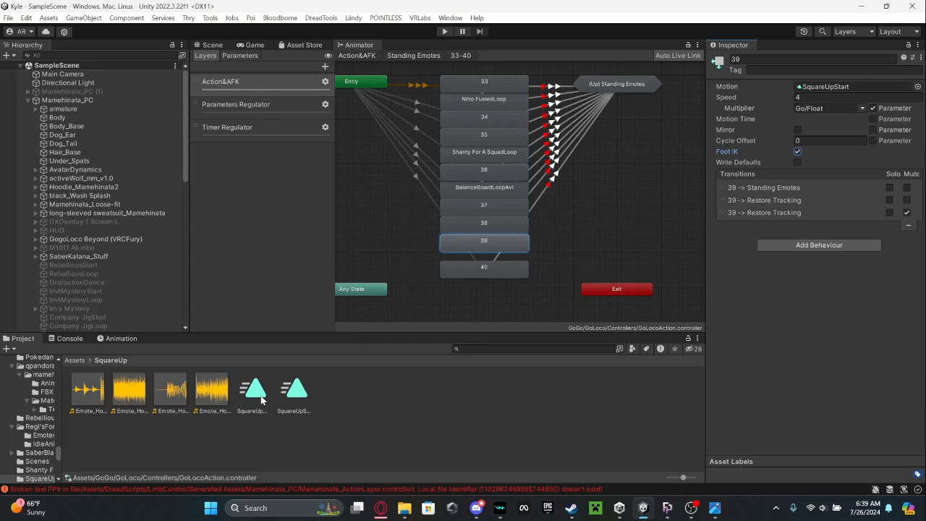
Add the SquareUpLoop clip as a new state beside state 39 and enable its Foot IK.
{"action": "left_click_drag", "start_coordinate": [262, 400], "coordinate": [557, 231]}
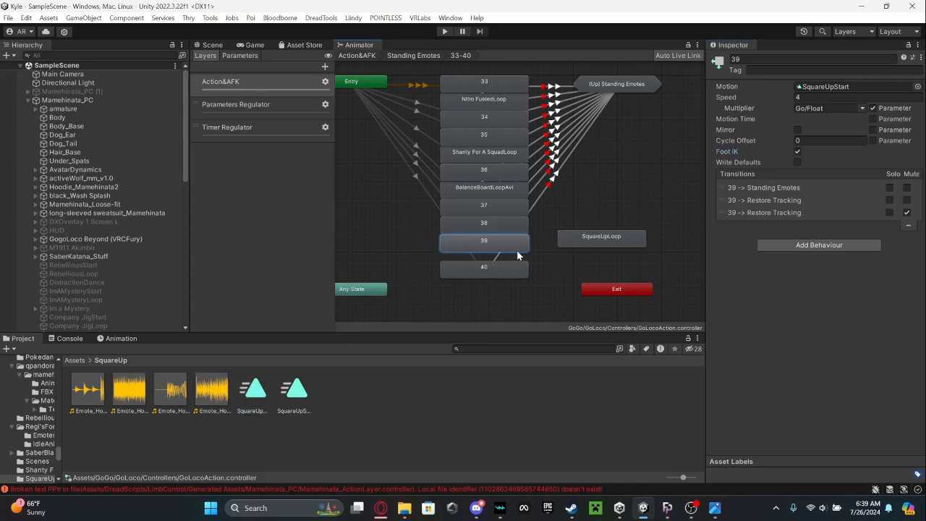
{"action": "left_click", "coordinate": [613, 237]}
{"action": "left_click", "coordinate": [798, 152]}
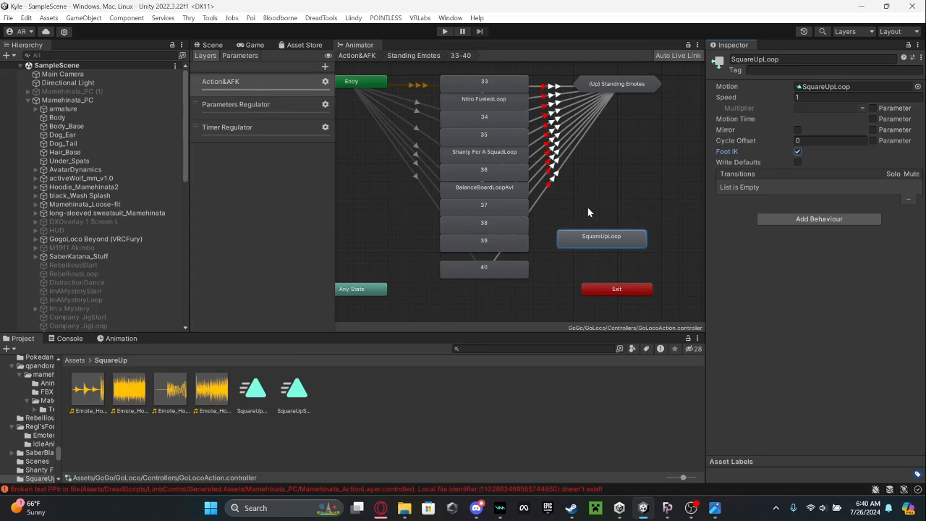
Make a transition from state 39 to the SquareUpLoop state.
{"action": "left_click", "coordinate": [501, 239]}
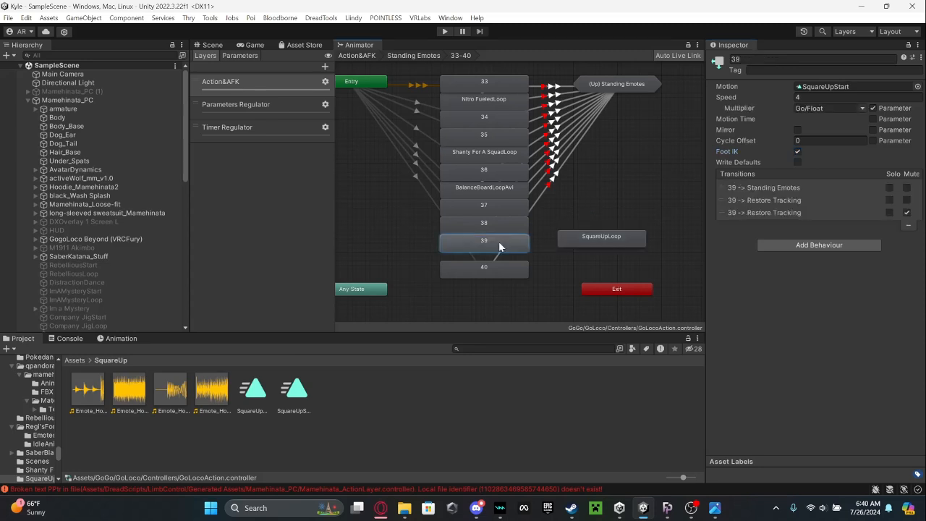
{"action": "right_click", "coordinate": [499, 242]}
{"action": "key", "text": "Escape"}
{"action": "left_click", "coordinate": [611, 241]}
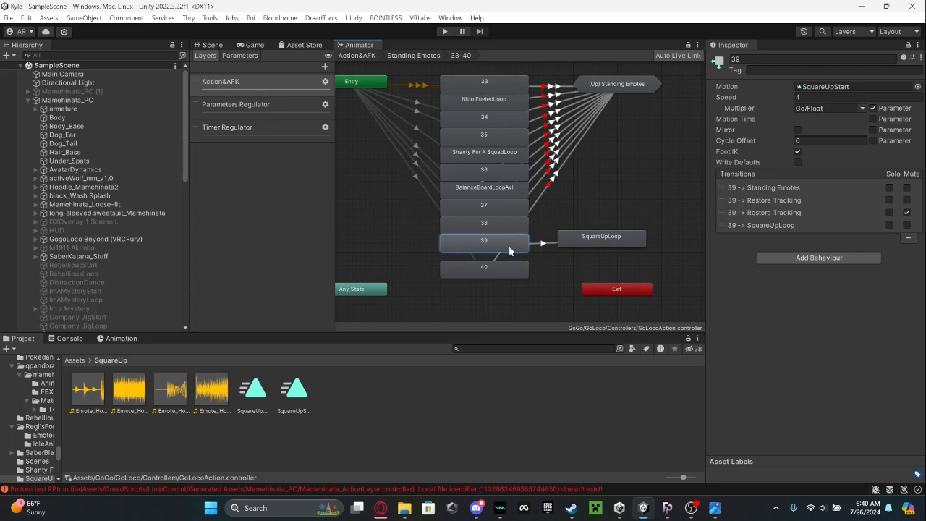
{"action": "left_click_drag", "start_coordinate": [506, 248], "coordinate": [504, 247]}
Check state 39's exit transition conditions and make a transition from SquareUpLoop to the Standing Emotes state machine.
{"action": "left_click", "coordinate": [558, 172]}
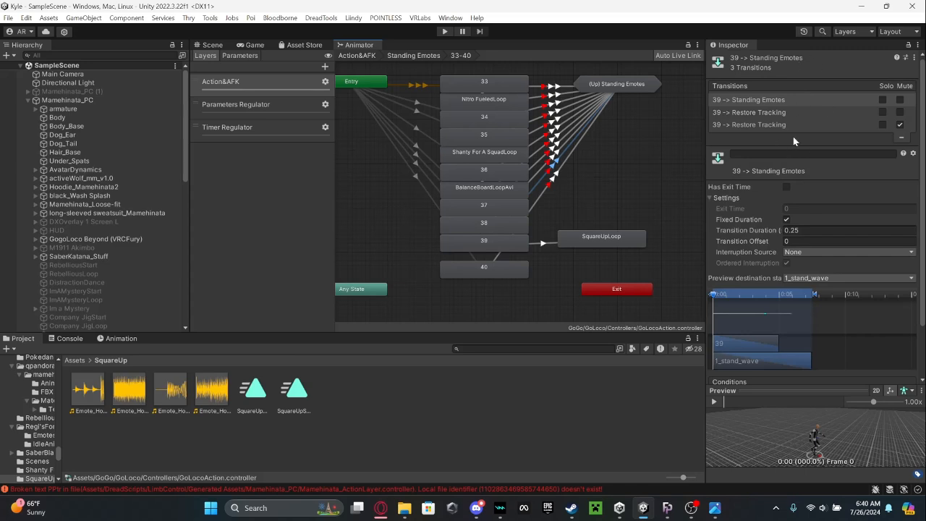
{"action": "scroll", "coordinate": [816, 217], "scroll_direction": "down", "scroll_amount": 2}
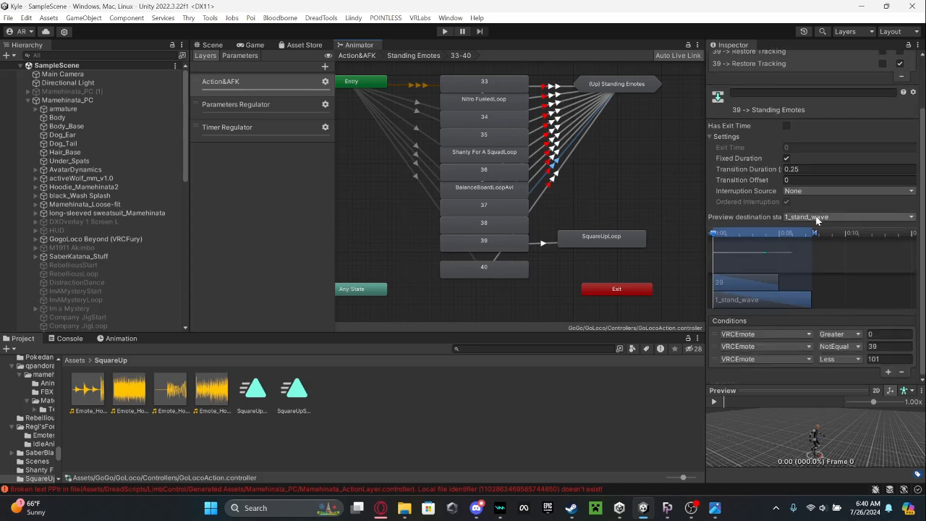
{"action": "right_click", "coordinate": [605, 240]}
{"action": "left_click", "coordinate": [622, 246]}
{"action": "left_click", "coordinate": [617, 89]}
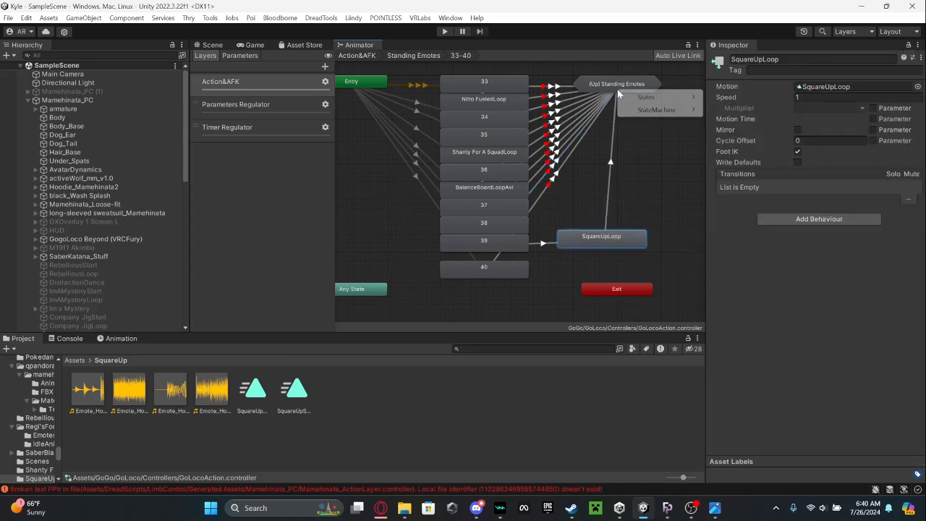
{"action": "mouse_move", "coordinate": [644, 112]}
{"action": "left_click", "coordinate": [730, 122]}
Turn off exit time on the SquareUpLoop to Standing Emotes transition and add a VRCEmote NotEqual 39 condition.
{"action": "left_click", "coordinate": [617, 147]}
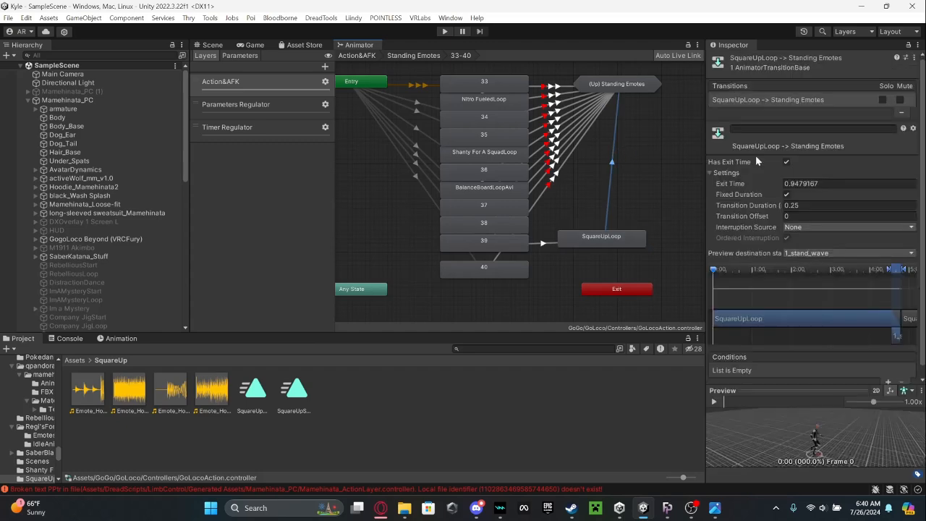
{"action": "left_click", "coordinate": [787, 162]}
{"action": "left_click", "coordinate": [888, 381]}
{"action": "left_click", "coordinate": [886, 351]}
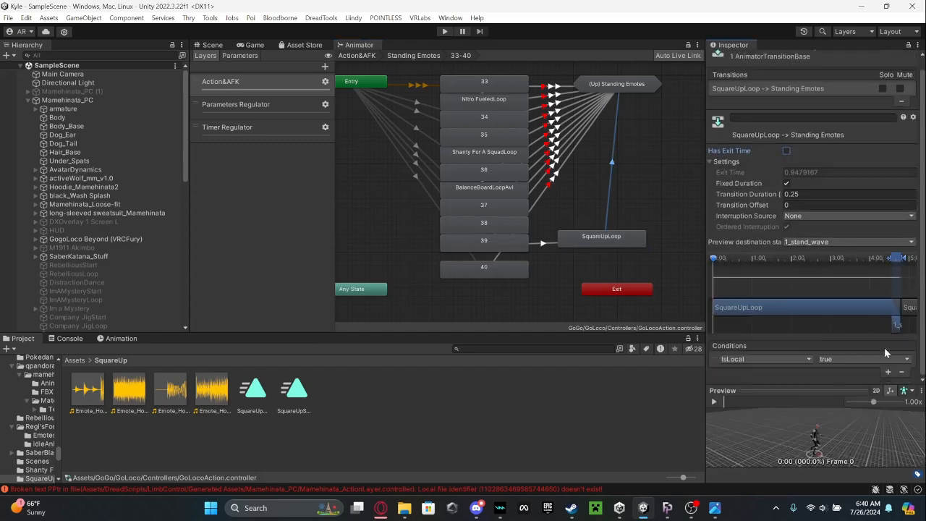
{"action": "left_click", "coordinate": [854, 371]}
{"action": "left_click", "coordinate": [851, 422]}
{"action": "type", "text": "39"}
Make a transition from SquareUpLoop to Restore Tracking with exit time off and a NotEqual 39 condition, plus a further condition.
{"action": "right_click", "coordinate": [564, 232]}
{"action": "left_click", "coordinate": [606, 240]}
{"action": "left_click", "coordinate": [617, 84]}
{"action": "left_click", "coordinate": [612, 161]}
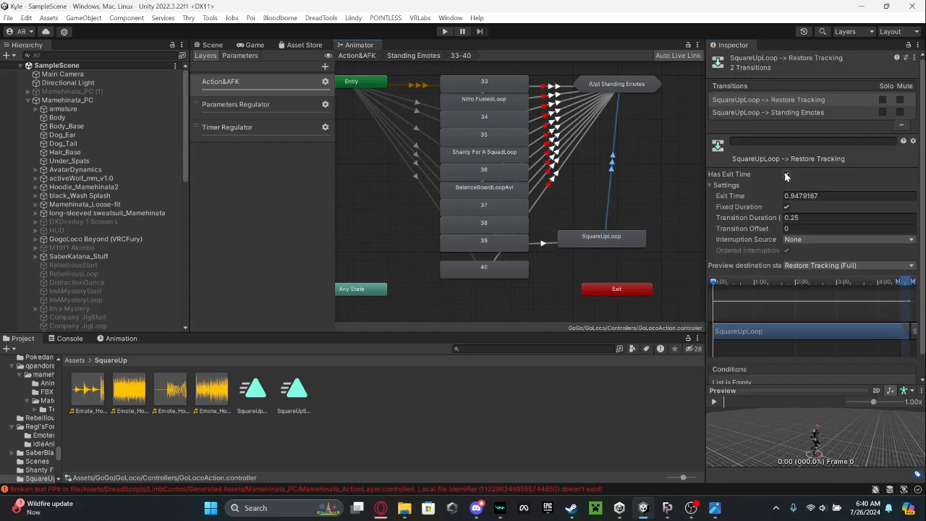
{"action": "left_click", "coordinate": [786, 175]}
{"action": "left_click", "coordinate": [852, 359]}
{"action": "left_click", "coordinate": [851, 409]}
{"action": "type", "text": "39"}
{"action": "left_click", "coordinate": [888, 372]}
{"action": "left_click", "coordinate": [766, 371]}
Make a second transition from SquareUpLoop to Restore Tracking, add a condition to it and mute it.
{"action": "left_click", "coordinate": [621, 84]}
{"action": "left_click", "coordinate": [731, 126]}
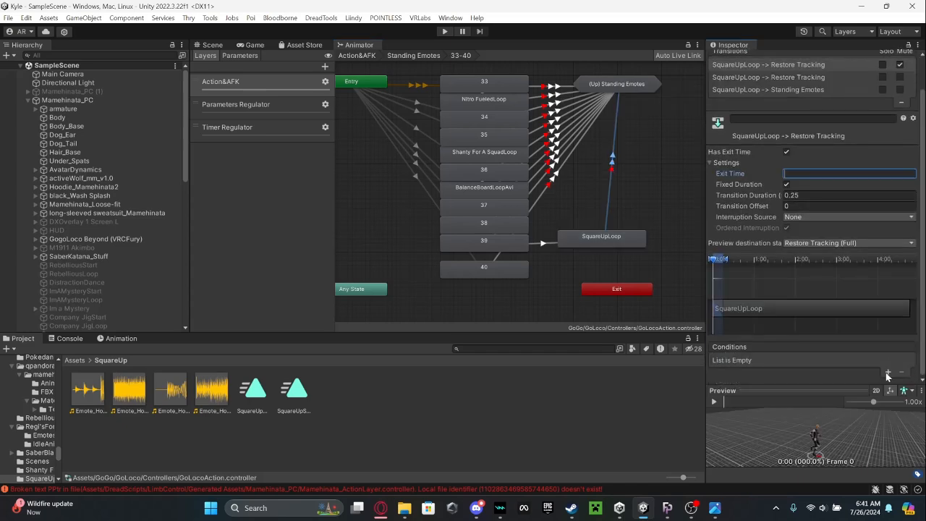
{"action": "left_click", "coordinate": [888, 373]}
{"action": "left_click", "coordinate": [900, 65]}
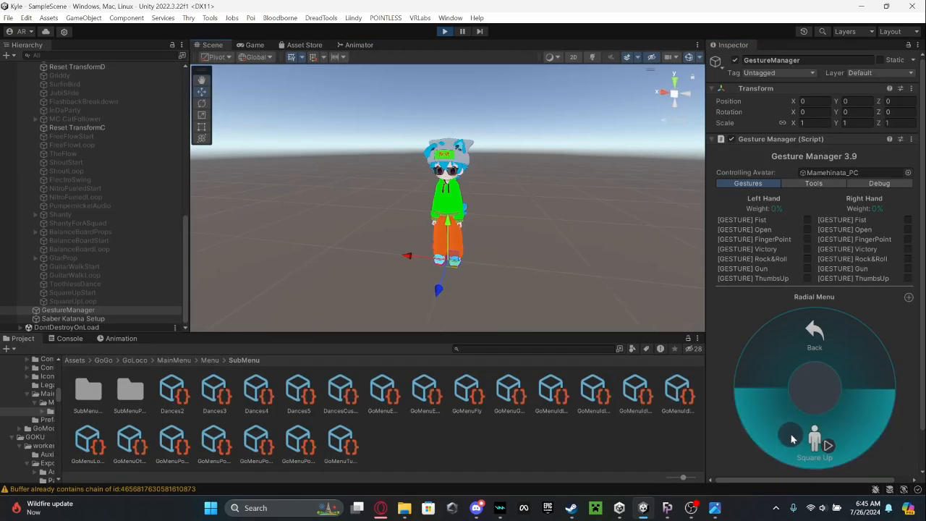
Test the Square Up emote on the avatar in play mode, turn it off, leave play mode and return to the root Assets folder.
{"action": "right_click_drag", "start_coordinate": [410, 193], "coordinate": [427, 165]}
{"action": "key", "text": "w"}
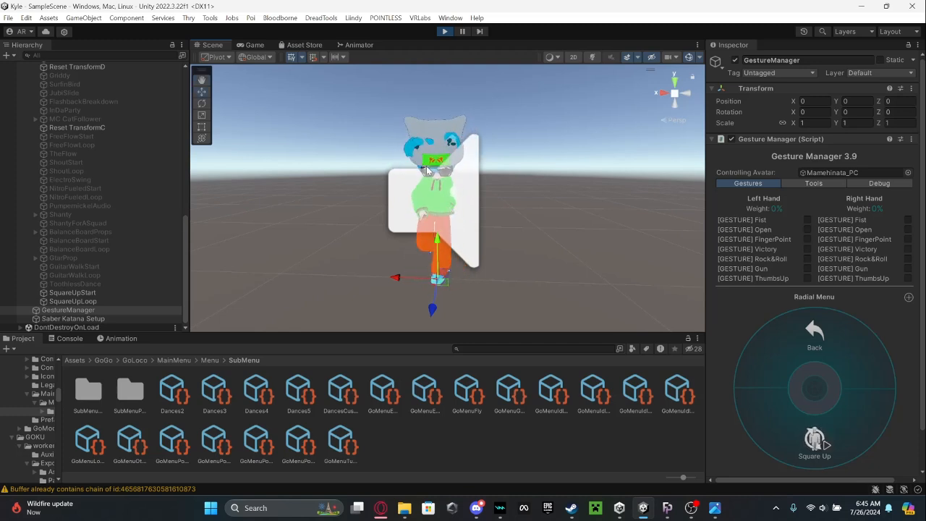
{"action": "right_click_drag", "start_coordinate": [427, 166], "coordinate": [426, 169]}
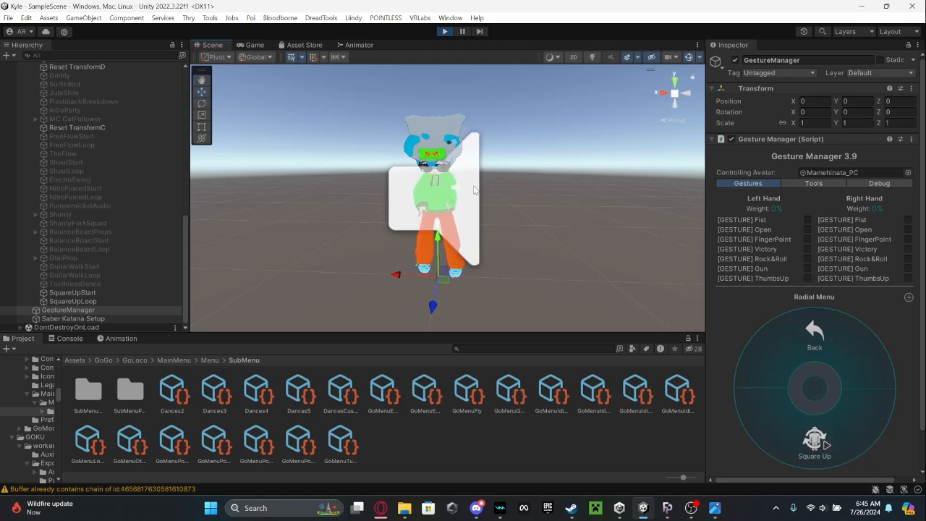
{"action": "left_click", "coordinate": [831, 448]}
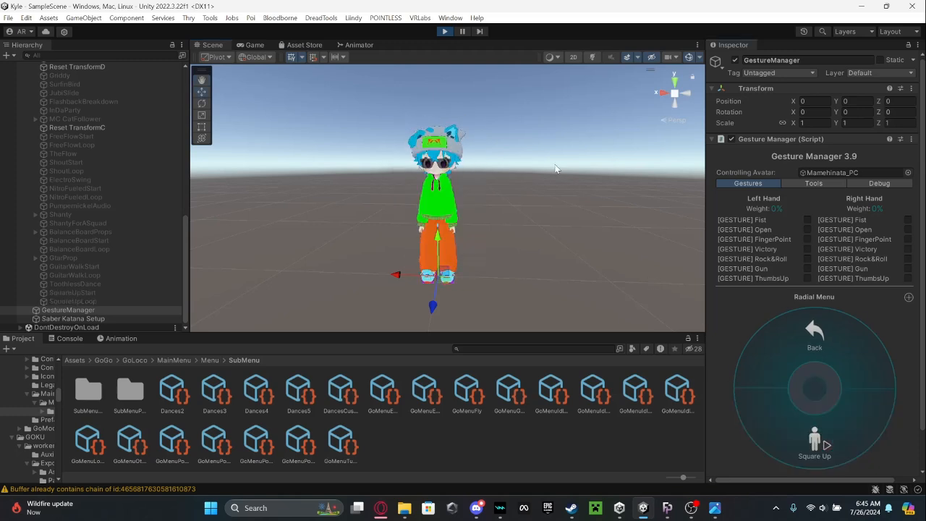
{"action": "left_click", "coordinate": [445, 31]}
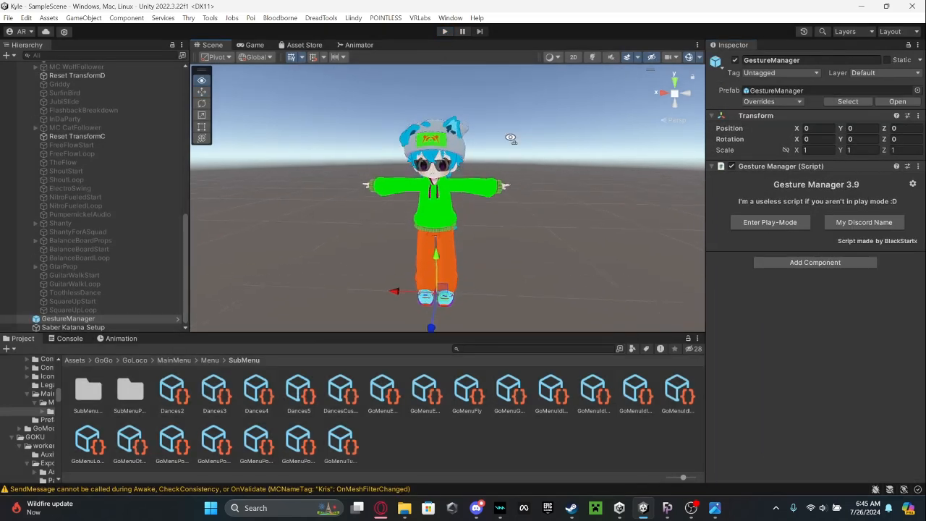
{"action": "key", "text": "w"}
{"action": "right_click_drag", "start_coordinate": [511, 138], "coordinate": [505, 146]}
{"action": "key", "text": "s"}
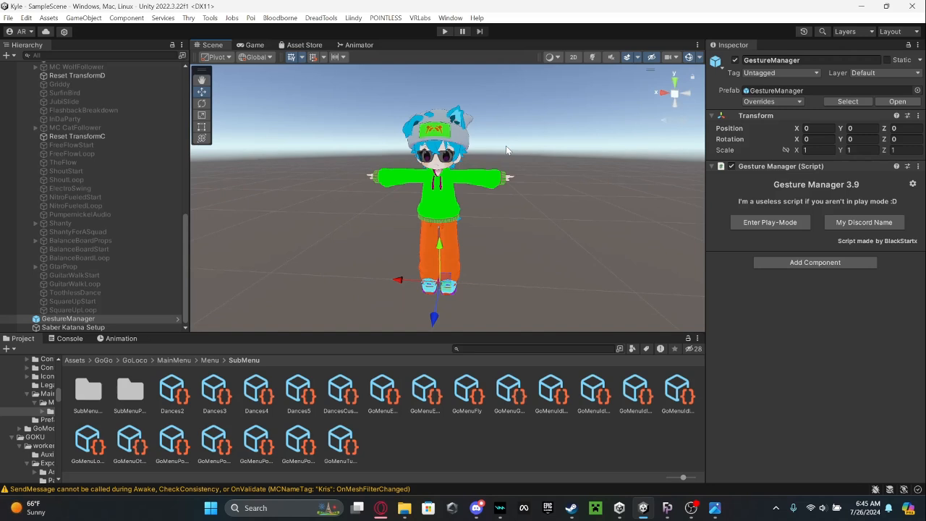
{"action": "left_click", "coordinate": [80, 359]}
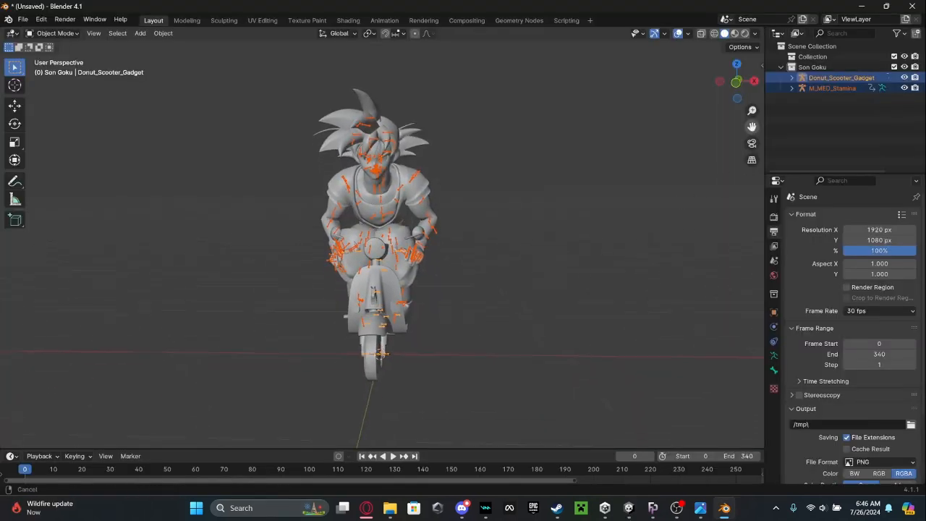
Switch to Blender and play back the scooter emote animation, examining the character and scooter from several angles.
{"action": "left_click_drag", "start_coordinate": [752, 127], "coordinate": [746, 112]}
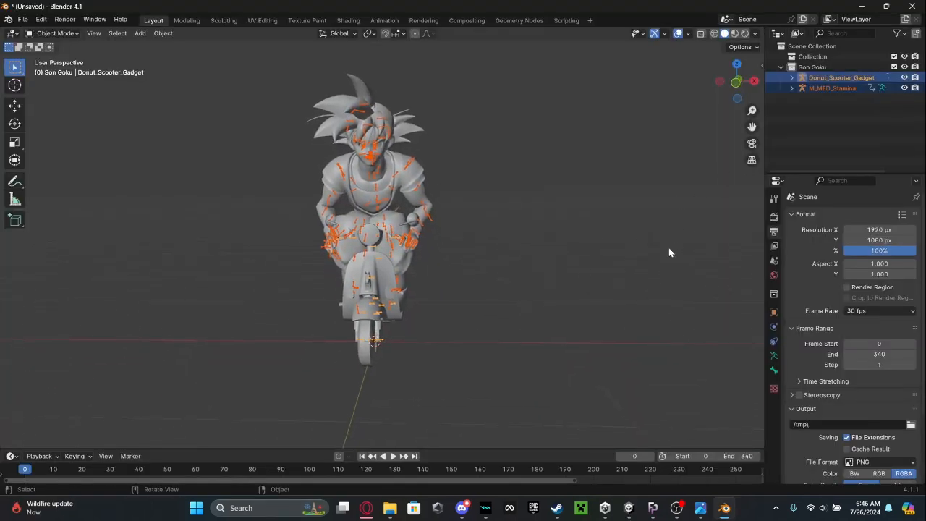
{"action": "left_click", "coordinate": [612, 258]}
{"action": "mouse_move", "coordinate": [558, 253]}
{"action": "middle_mouse_down"}
{"action": "mouse_move", "coordinate": [471, 256]}
{"action": "mouse_move", "coordinate": [492, 248]}
{"action": "mouse_move", "coordinate": [495, 262]}
{"action": "mouse_move", "coordinate": [544, 249]}
{"action": "middle_mouse_up"}
{"action": "key", "text": "space"}
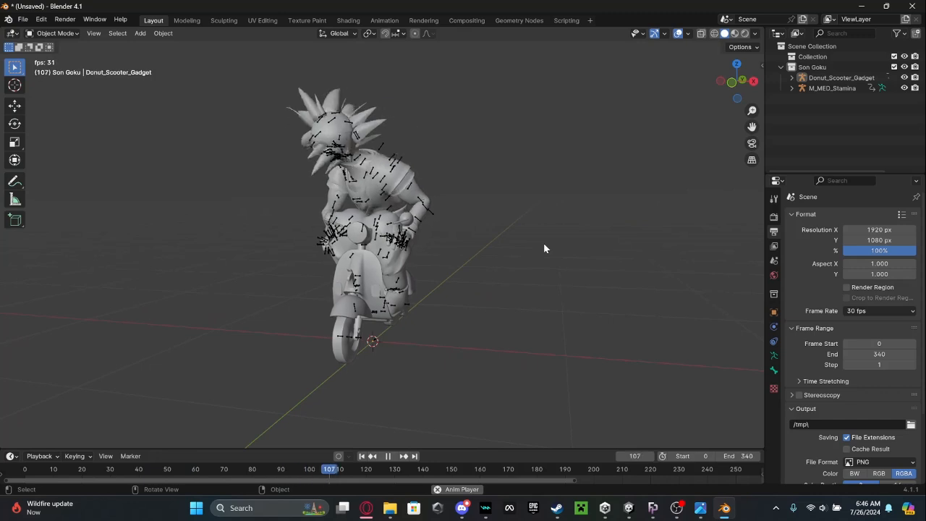
{"action": "middle_click_drag", "start_coordinate": [540, 250], "coordinate": [555, 253]}
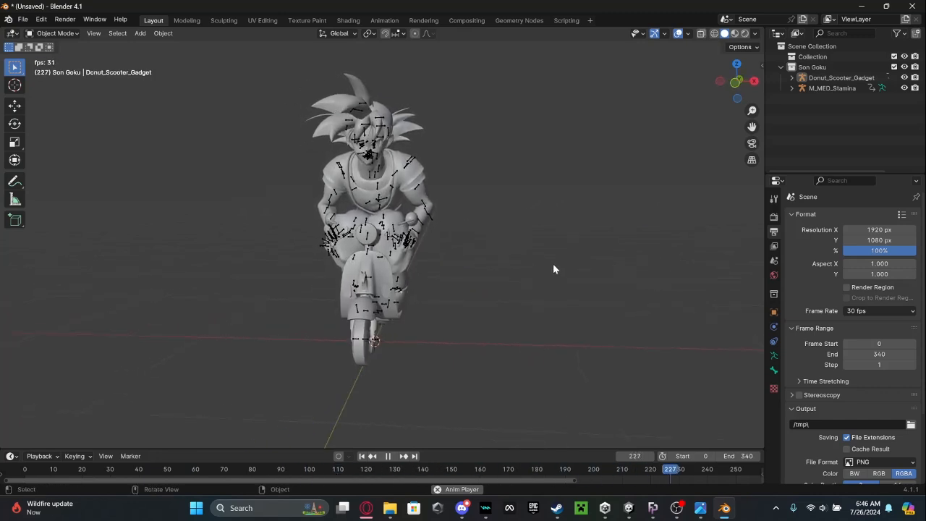
{"action": "middle_click_drag", "start_coordinate": [561, 270], "coordinate": [533, 272]}
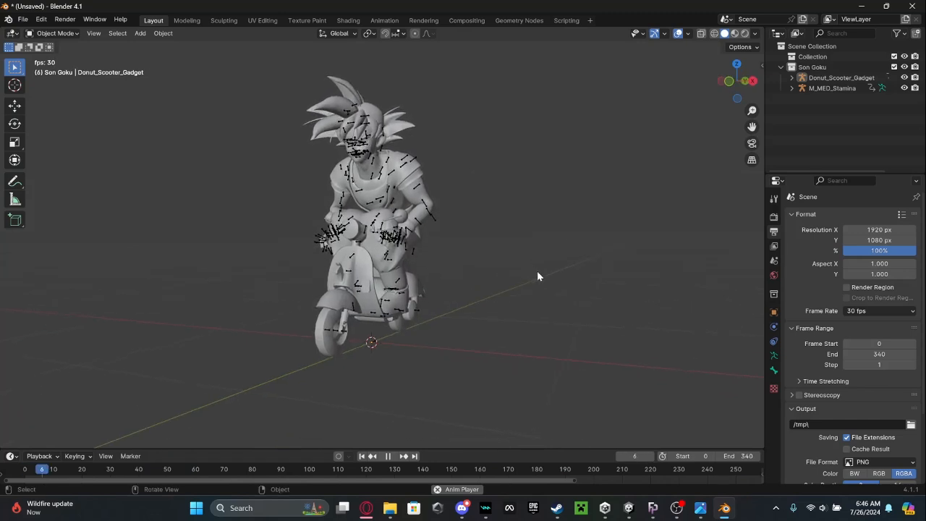
{"action": "key", "text": "space"}
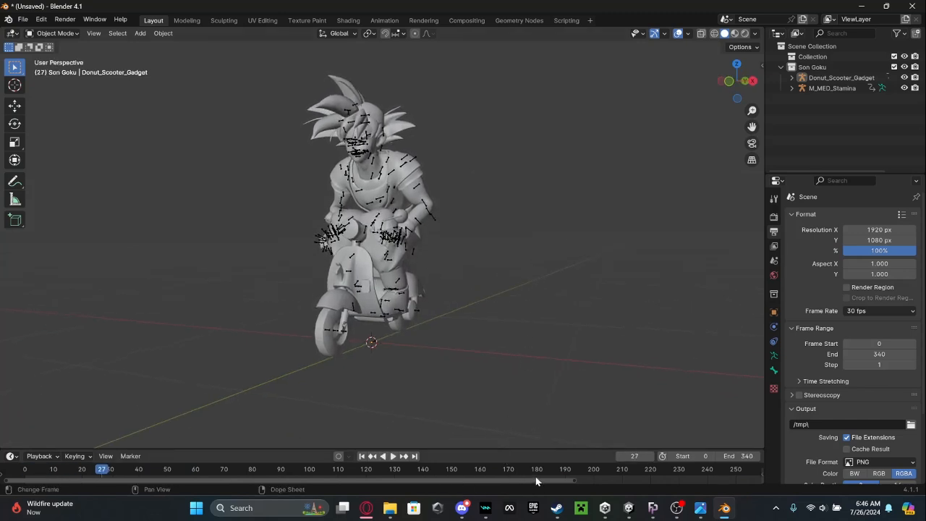
{"action": "middle_click_drag", "start_coordinate": [463, 275], "coordinate": [525, 276]}
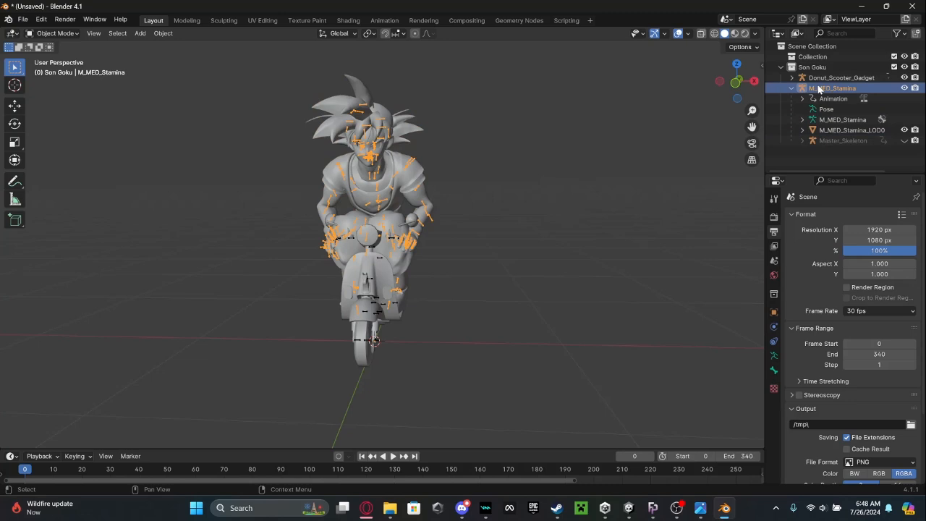
Delete the M_MED_Stamina armature, its LOD0 mesh and Master_Skeleton, and save the scooter-only scene as ScootinProp.
{"action": "right_click", "coordinate": [818, 88]}
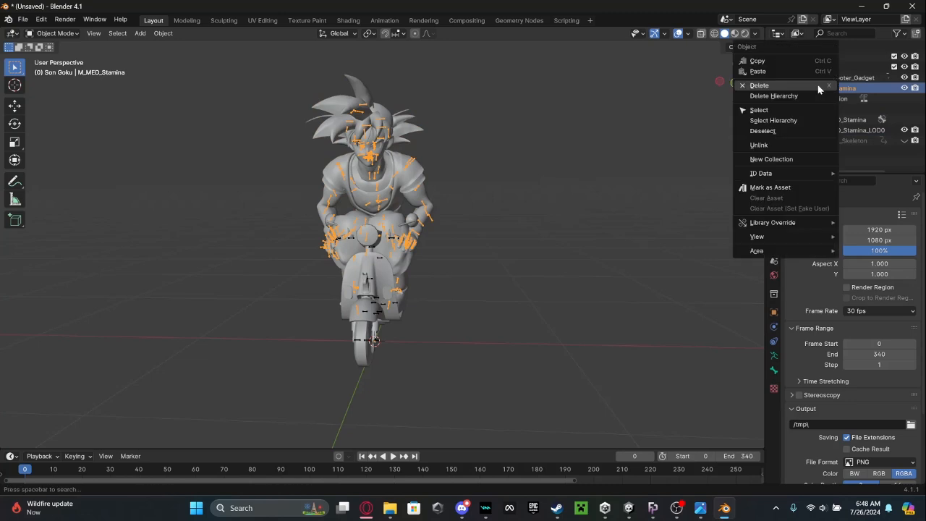
{"action": "left_click", "coordinate": [819, 86]}
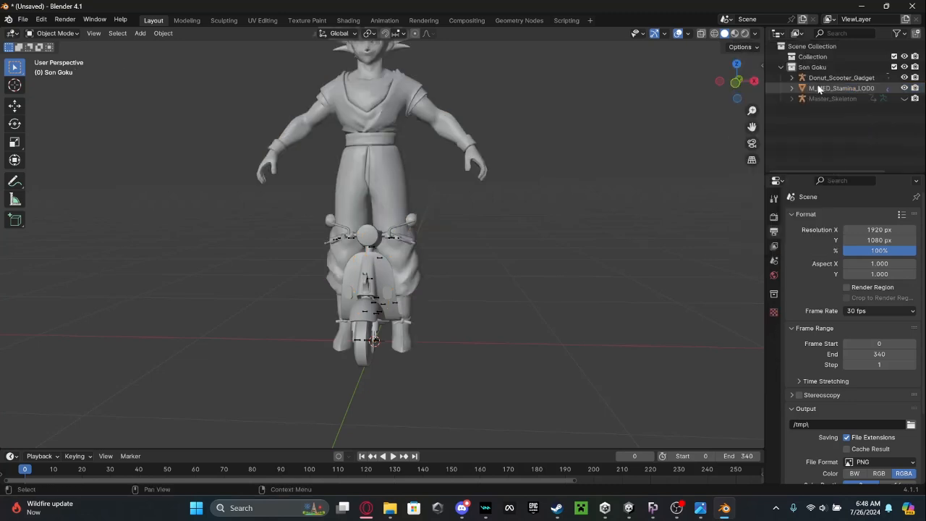
{"action": "left_click", "coordinate": [818, 89]}
{"action": "right_click", "coordinate": [819, 88]}
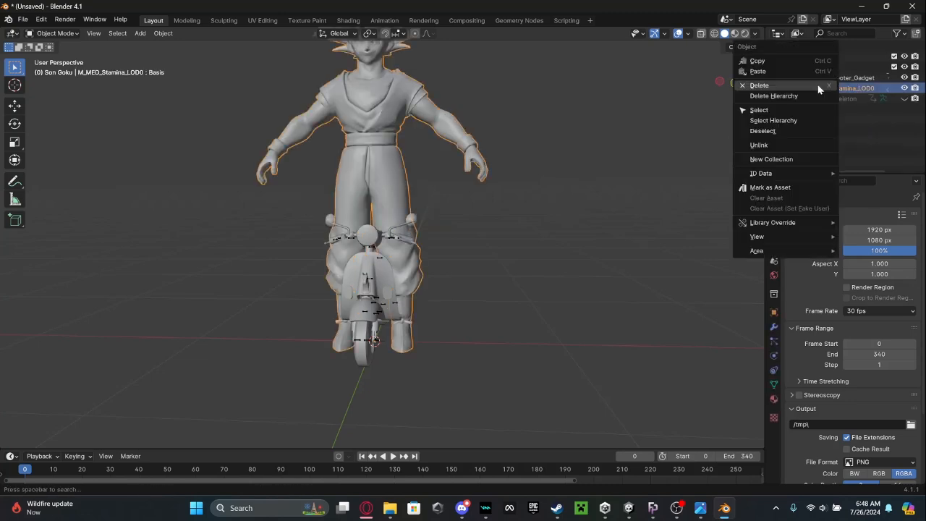
{"action": "left_click", "coordinate": [818, 86]}
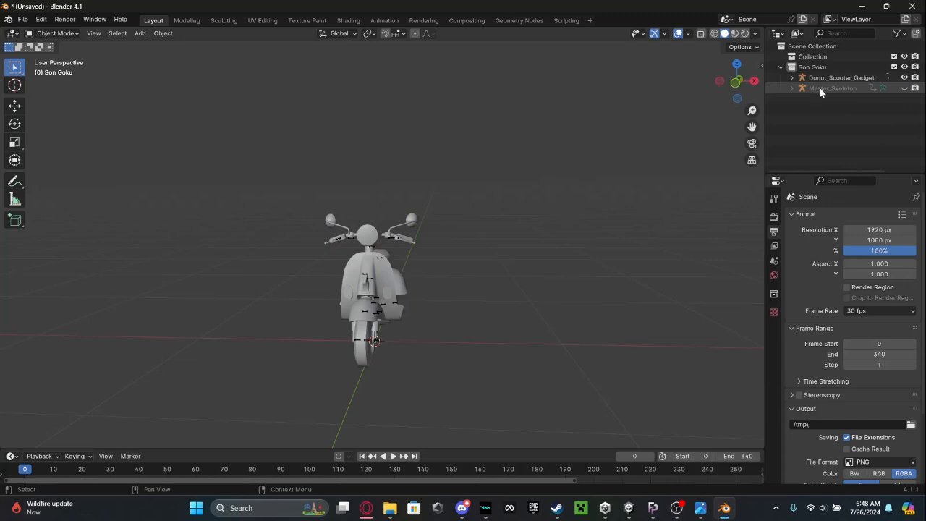
{"action": "left_click", "coordinate": [833, 89]}
{"action": "right_click", "coordinate": [833, 89]}
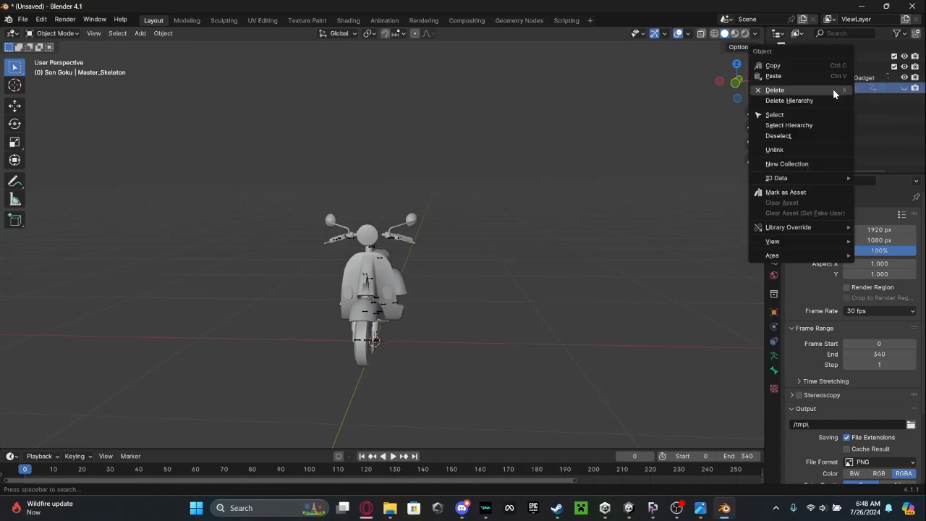
{"action": "left_click", "coordinate": [833, 88]}
{"action": "left_click", "coordinate": [824, 79]}
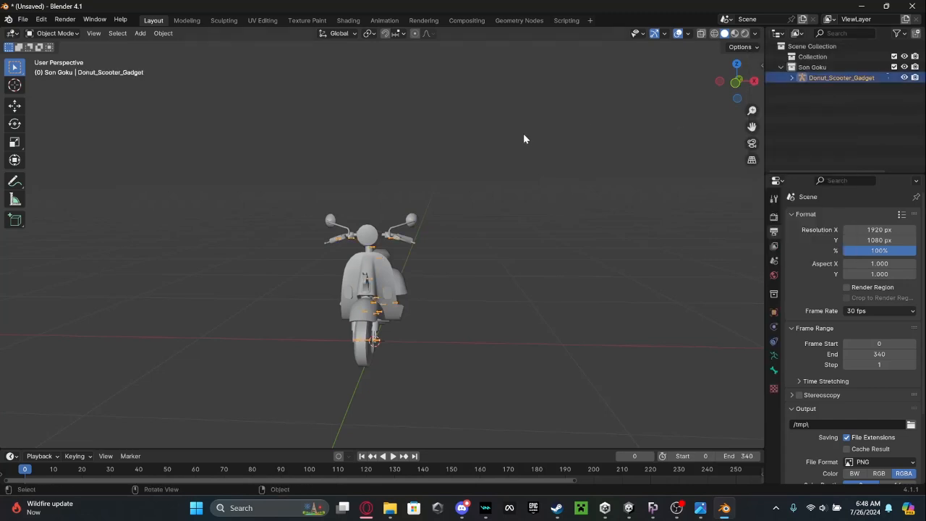
{"action": "middle_click_drag", "start_coordinate": [523, 133], "coordinate": [515, 154]}
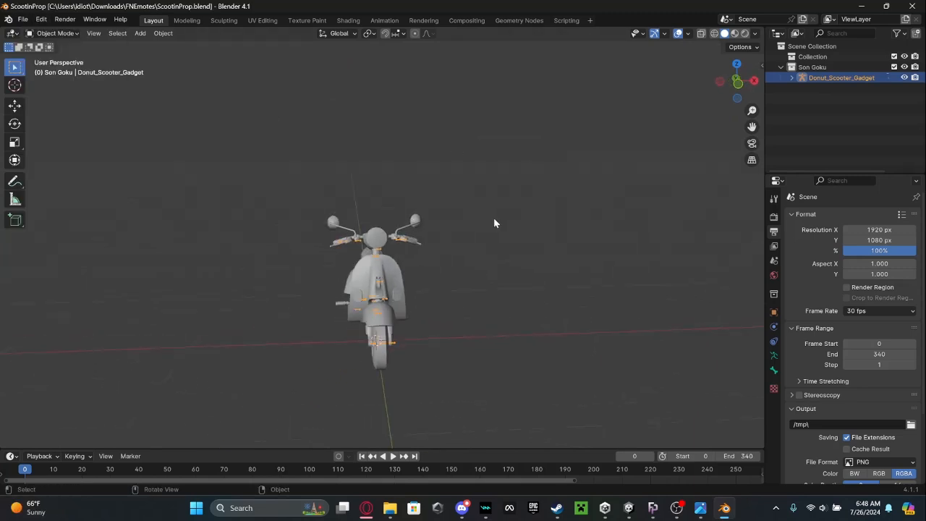
Show the scooter in Material Preview, select its mesh and inspect its texture image and UV layout in the UV Editing workspace.
{"action": "mouse_move", "coordinate": [502, 227]}
{"action": "middle_mouse_down"}
{"action": "mouse_move", "coordinate": [490, 223]}
{"action": "mouse_move", "coordinate": [511, 236]}
{"action": "mouse_move", "coordinate": [560, 236]}
{"action": "mouse_move", "coordinate": [510, 254]}
{"action": "mouse_move", "coordinate": [486, 225]}
{"action": "middle_mouse_up"}
{"action": "left_click", "coordinate": [499, 225]}
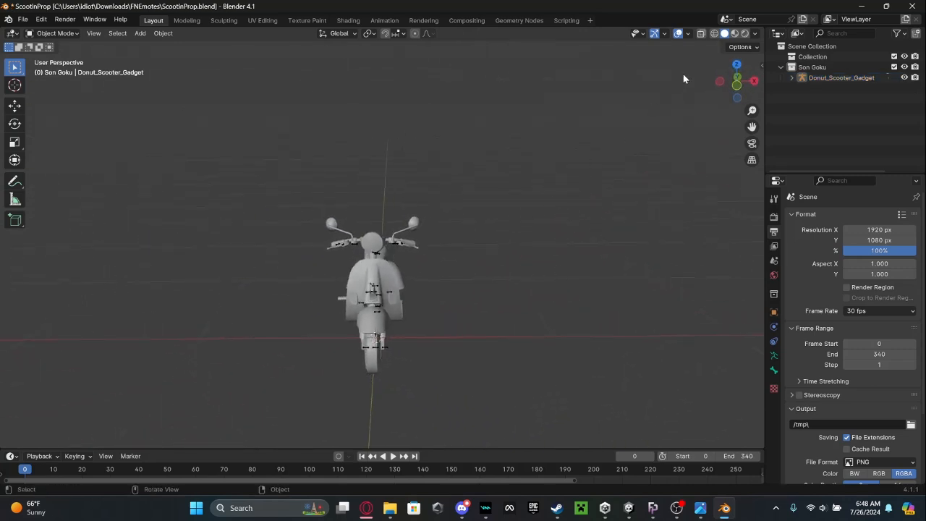
{"action": "left_click", "coordinate": [735, 34]}
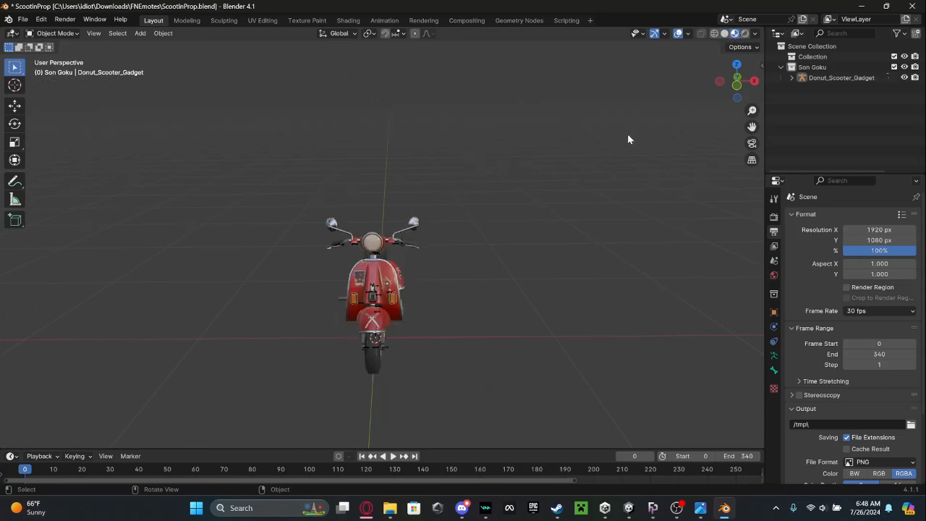
{"action": "middle_click_drag", "start_coordinate": [628, 139], "coordinate": [616, 101]}
{"action": "left_click", "coordinate": [360, 230]}
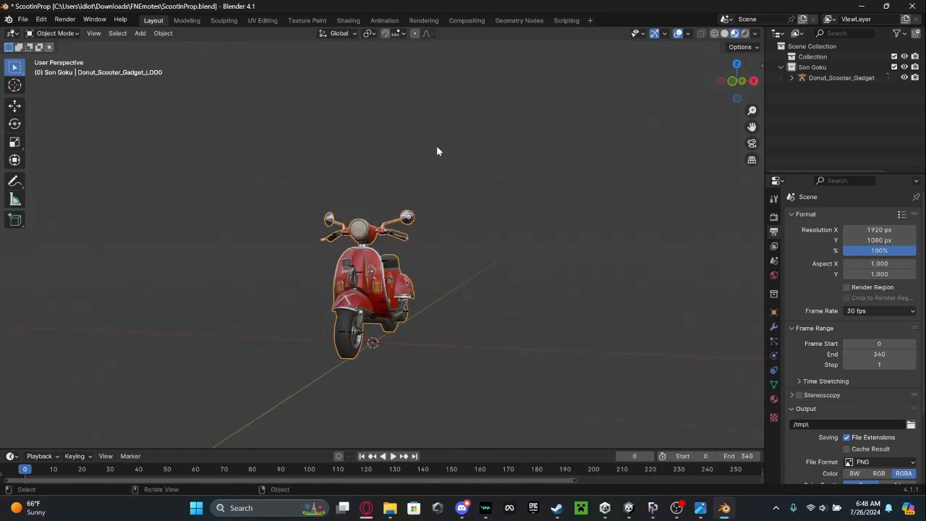
{"action": "middle_click_drag", "start_coordinate": [403, 166], "coordinate": [415, 196]}
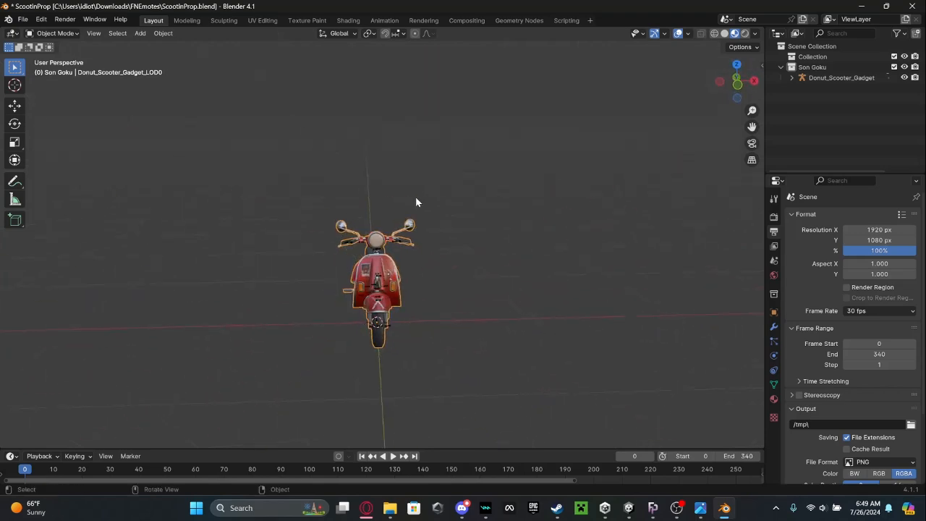
{"action": "left_click", "coordinate": [263, 21]}
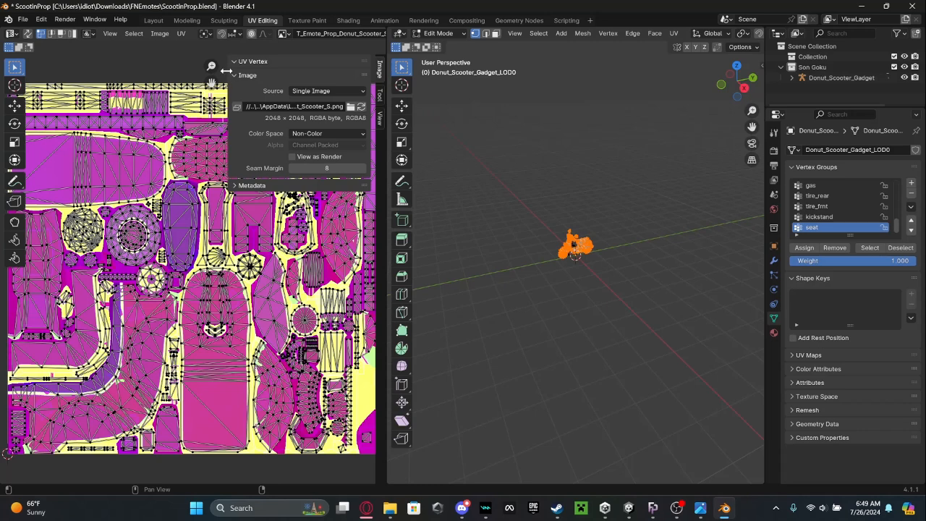
{"action": "left_click_drag", "start_coordinate": [226, 70], "coordinate": [250, 70]}
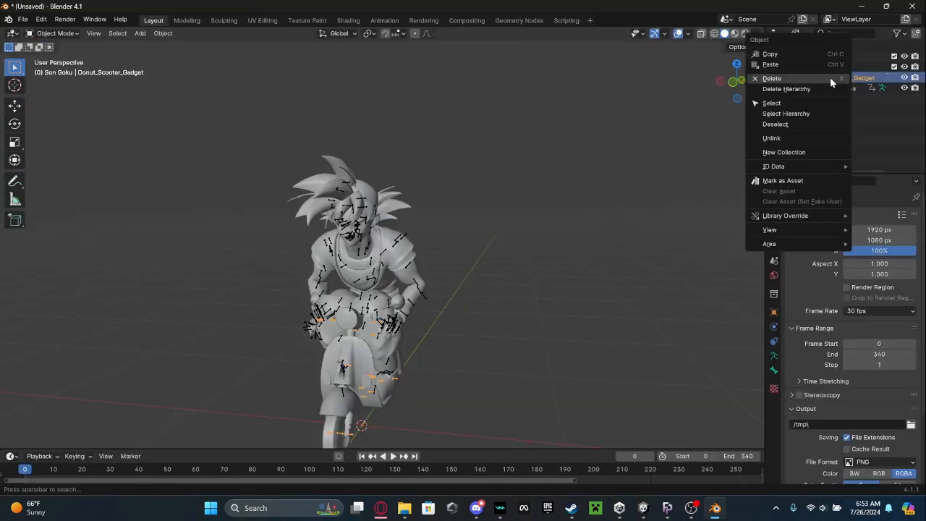
In the full emote scene, delete the Donut_Scooter_Gadget armature, its LOD0 mesh and the Master_Skeleton under M_MED_Stamina.
{"action": "left_click", "coordinate": [830, 80]}
{"action": "left_click", "coordinate": [832, 78]}
{"action": "right_click", "coordinate": [833, 78]}
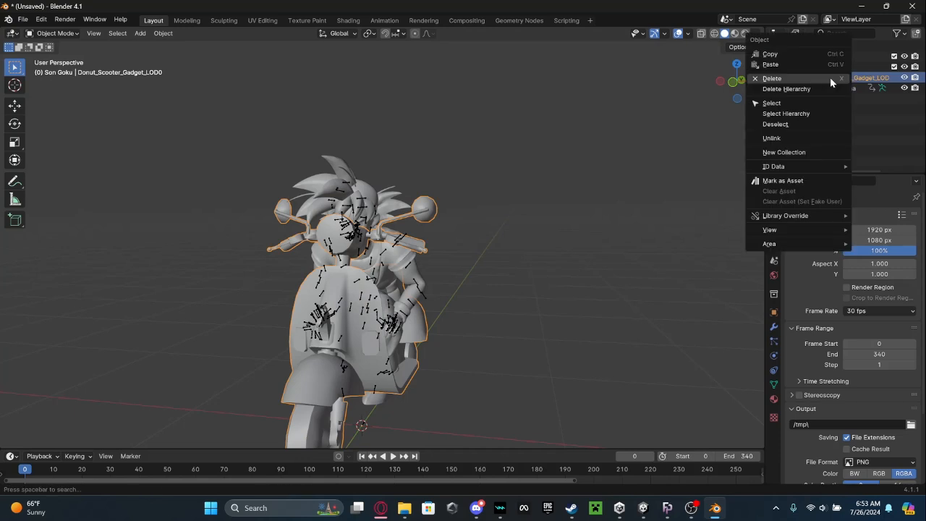
{"action": "left_click", "coordinate": [832, 78]}
{"action": "middle_click_drag", "start_coordinate": [556, 250], "coordinate": [585, 245]}
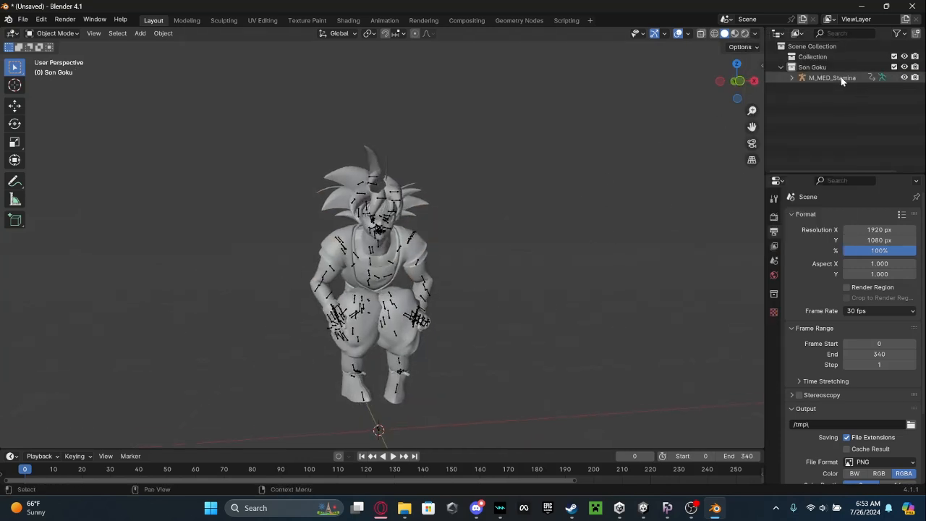
{"action": "left_click", "coordinate": [793, 78]}
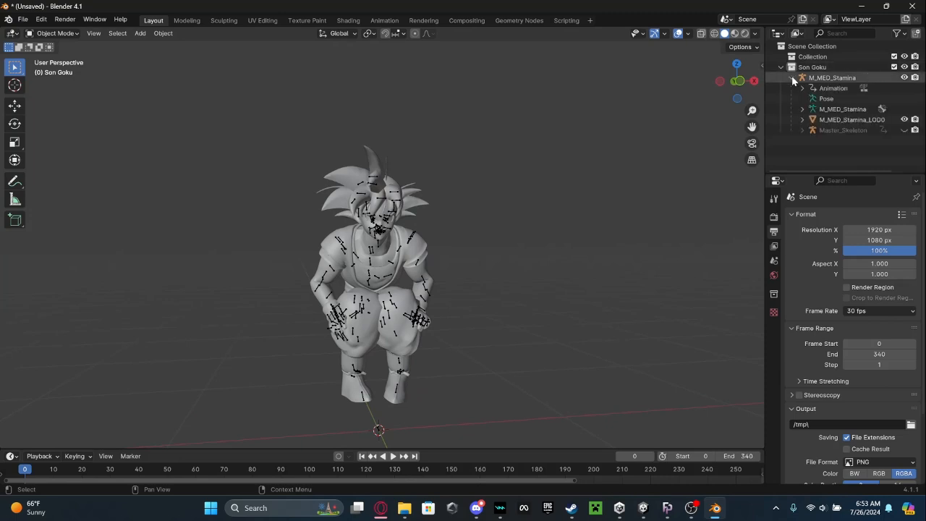
{"action": "right_click", "coordinate": [839, 132]}
{"action": "left_click", "coordinate": [838, 131]}
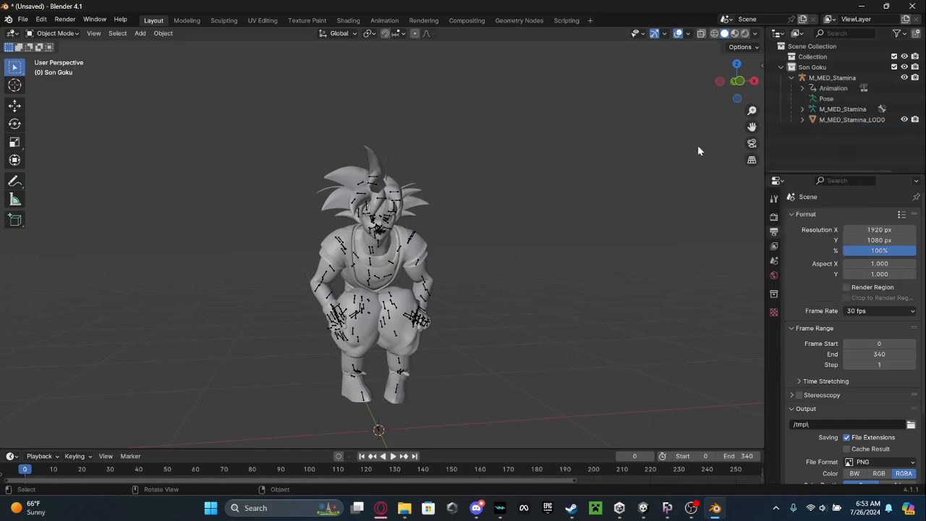
Check the character-only animation playback and save the scene as ScootinAvi.
{"action": "middle_click_drag", "start_coordinate": [698, 145], "coordinate": [366, 246]}
{"action": "key", "text": "space"}
{"action": "key", "text": "space"}
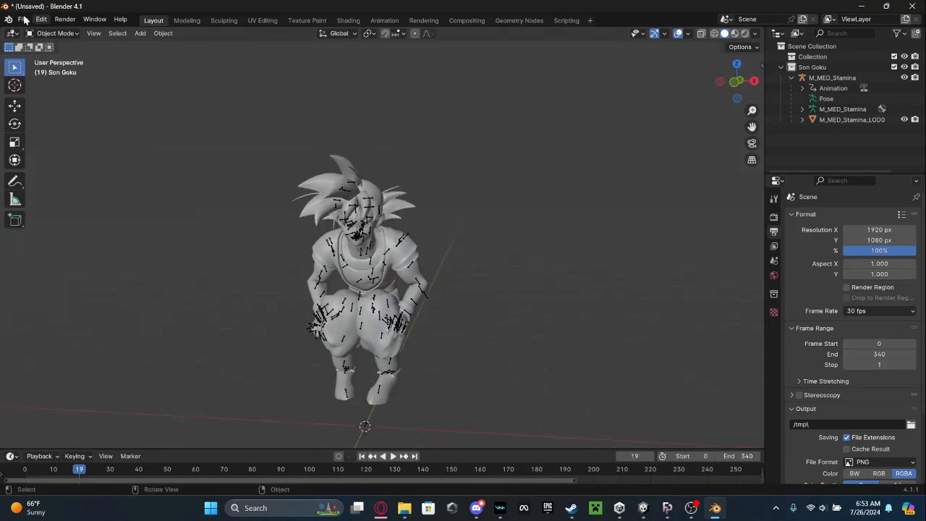
{"action": "left_click", "coordinate": [23, 19]}
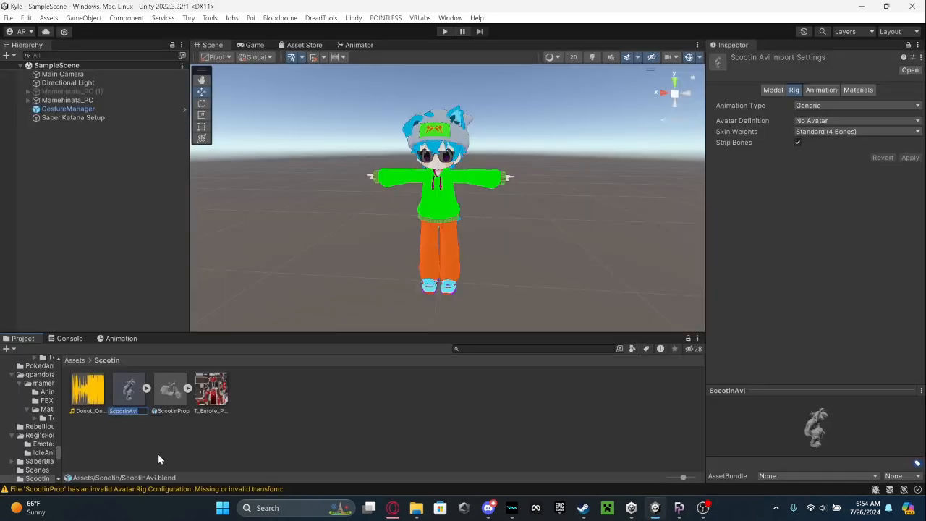
In Unity, set the ScootinAvi model's animation type to Humanoid and make a standalone copy of its Scene clip named ScootinAvi.
{"action": "left_click", "coordinate": [833, 105]}
{"action": "left_click", "coordinate": [825, 154]}
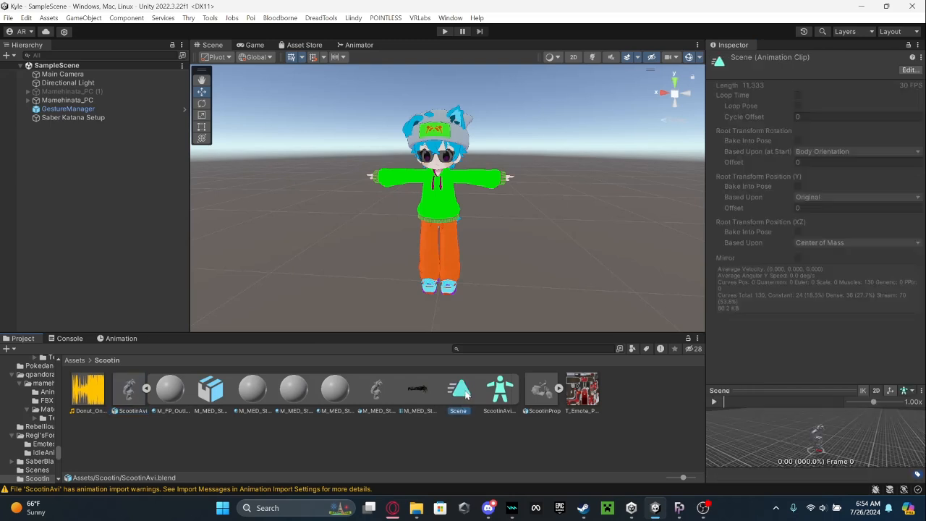
{"action": "type", "text": "ScootinAvi"}
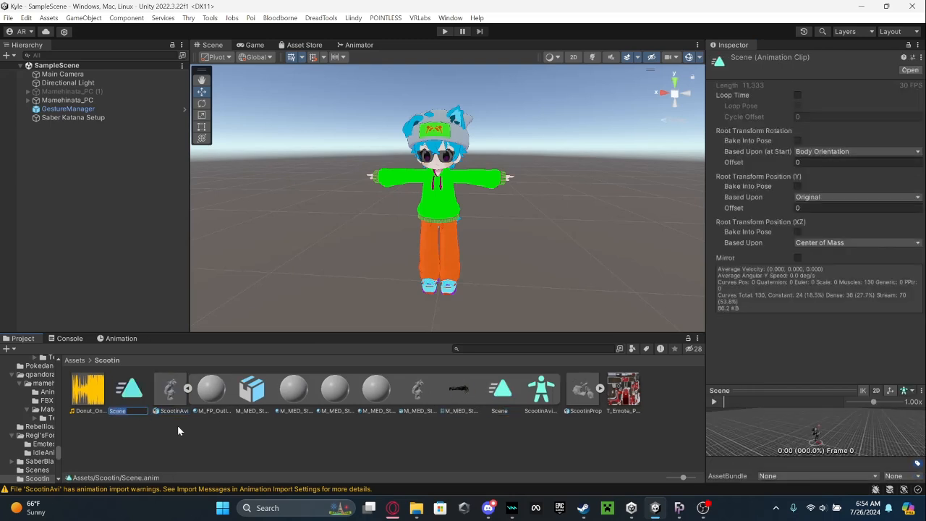
{"action": "key", "text": "Return"}
Delete the ScootinAvi model from the Scootin folder and turn on Loop Time for the ScootinAvi animation clip.
{"action": "right_click", "coordinate": [174, 394]}
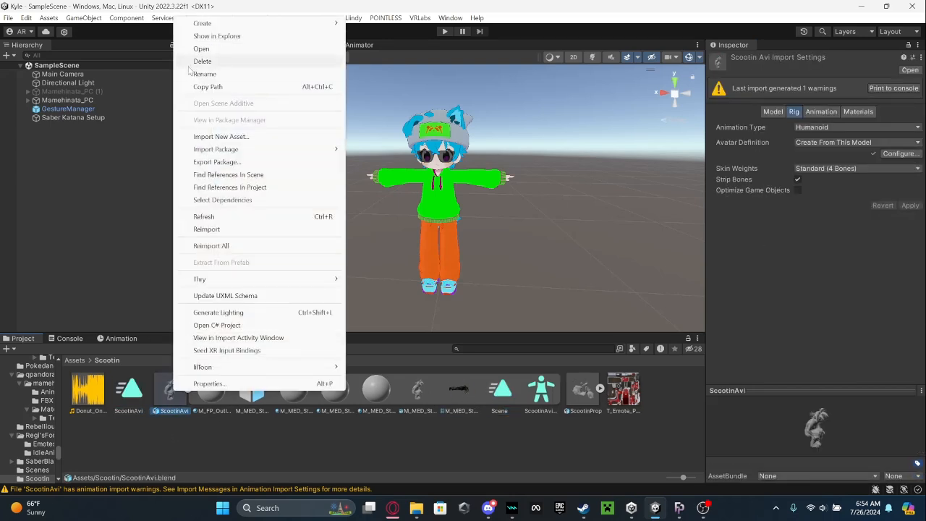
{"action": "left_click", "coordinate": [204, 66]}
{"action": "left_click", "coordinate": [491, 272]}
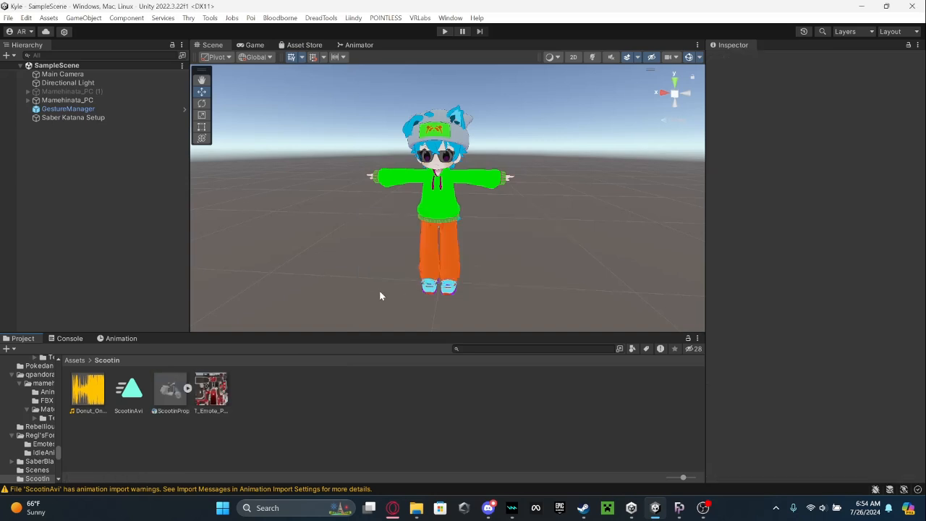
{"action": "left_click", "coordinate": [131, 394]}
{"action": "left_click", "coordinate": [798, 95]}
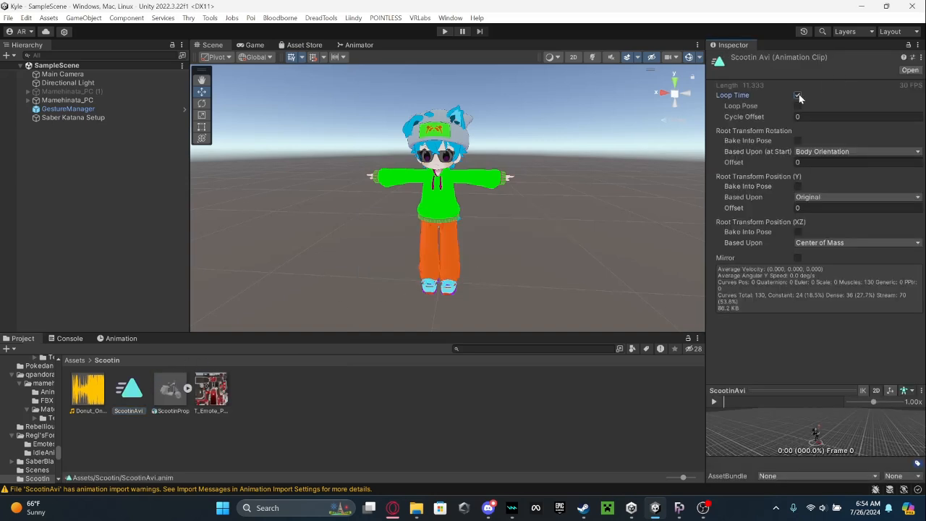
Bake the ScootinAvi clip's root rotation, Y position and XZ position into the pose, with rotation and XZ based upon Original.
{"action": "left_click", "coordinate": [797, 140]}
{"action": "left_click", "coordinate": [801, 151]}
{"action": "left_click", "coordinate": [805, 164]}
{"action": "left_click", "coordinate": [797, 186]}
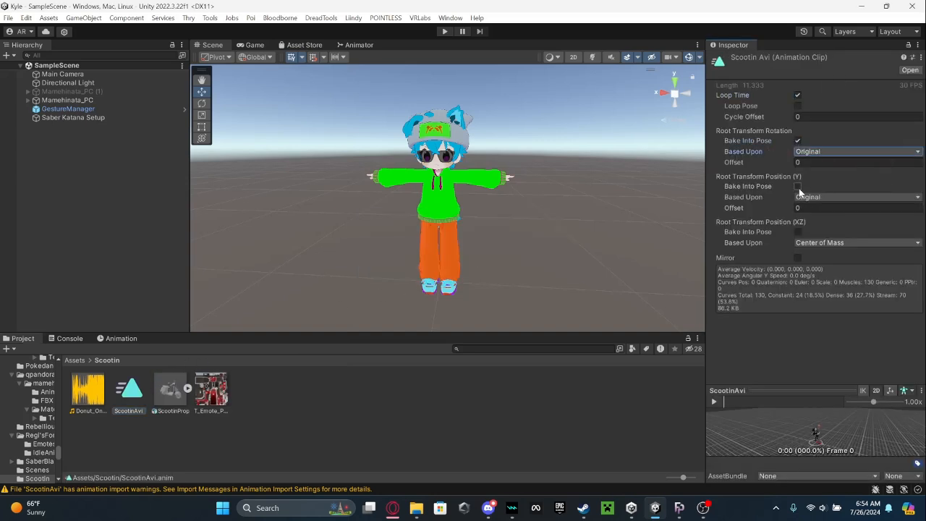
{"action": "left_click", "coordinate": [797, 231]}
{"action": "left_click", "coordinate": [801, 242]}
{"action": "left_click", "coordinate": [799, 254]}
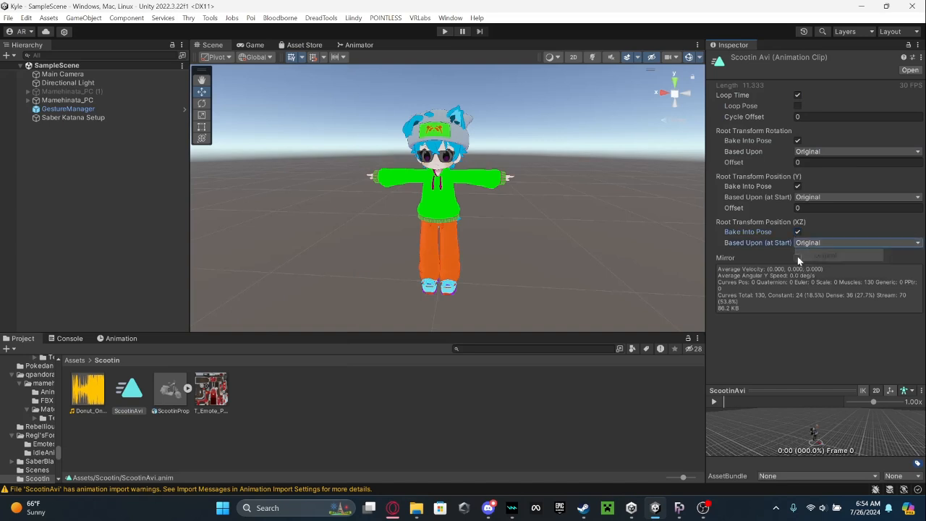
{"action": "left_click", "coordinate": [558, 249]}
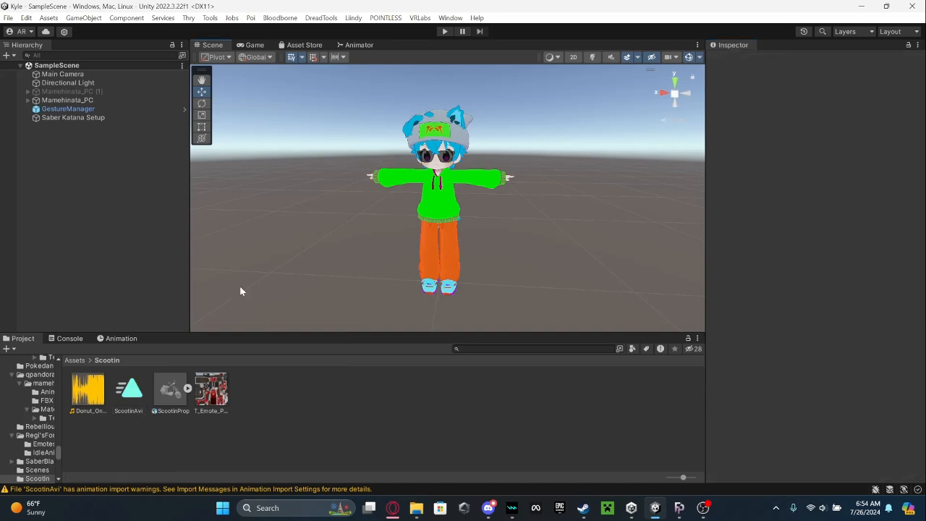
Play the ScootinAvi clip in an enlarged preview and examine the riding pose from the front.
{"action": "left_click", "coordinate": [128, 394]}
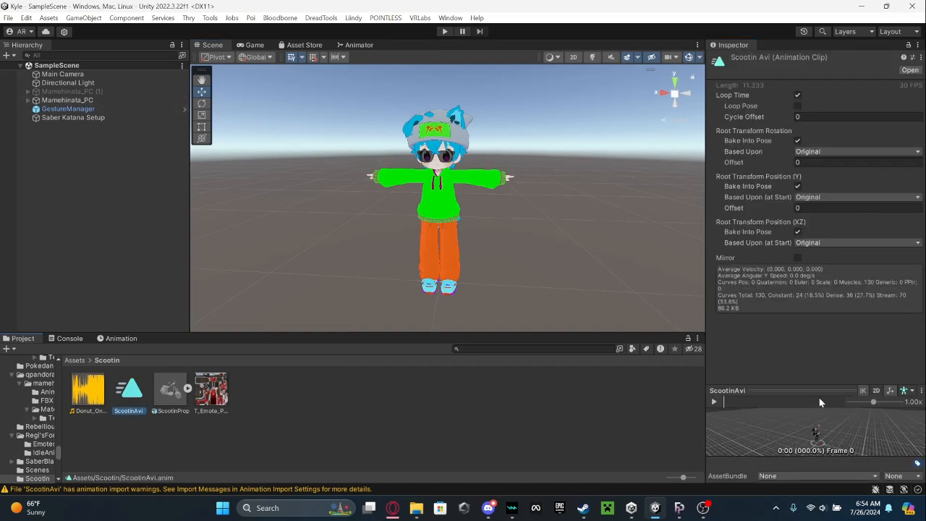
{"action": "left_click_drag", "start_coordinate": [796, 392], "coordinate": [795, 285]}
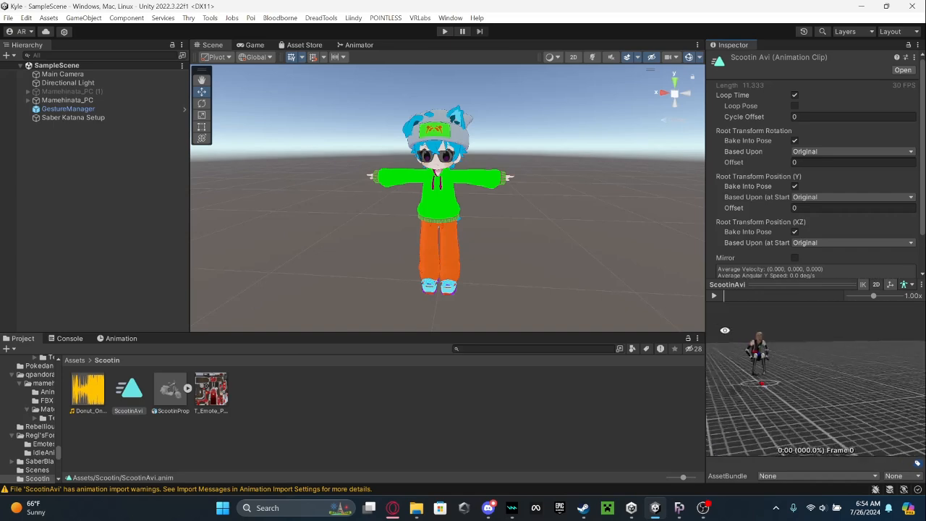
{"action": "left_click", "coordinate": [715, 295]}
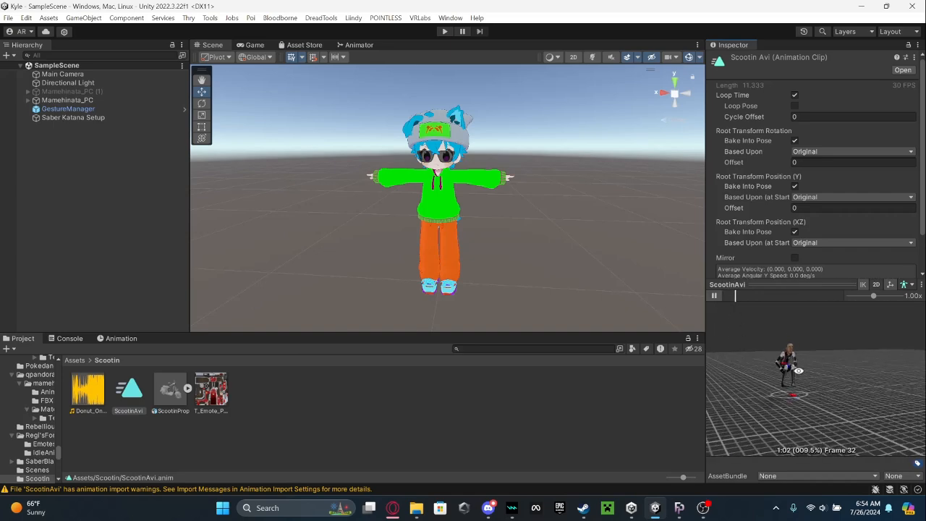
{"action": "left_click", "coordinate": [715, 296]}
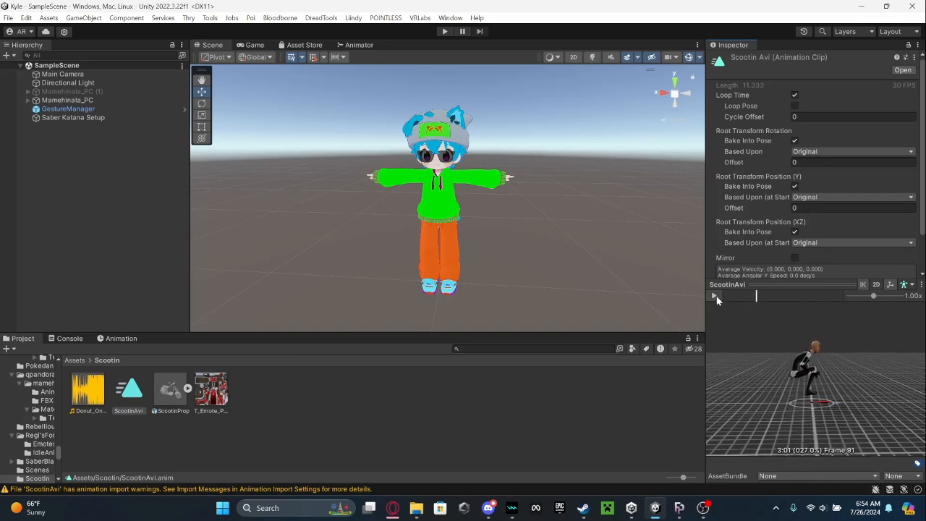
{"action": "right_click_drag", "start_coordinate": [834, 381], "coordinate": [319, 443]}
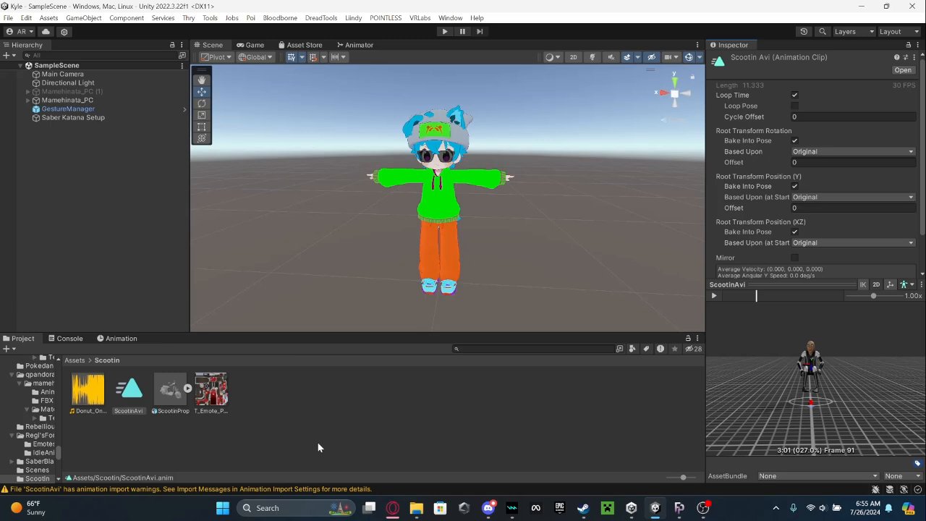
Create a new animator controller in the Scootin folder and assign it to the Animator of Mamehinata_PC.
{"action": "key", "text": "Left"}
{"action": "right_click", "coordinate": [318, 445]}
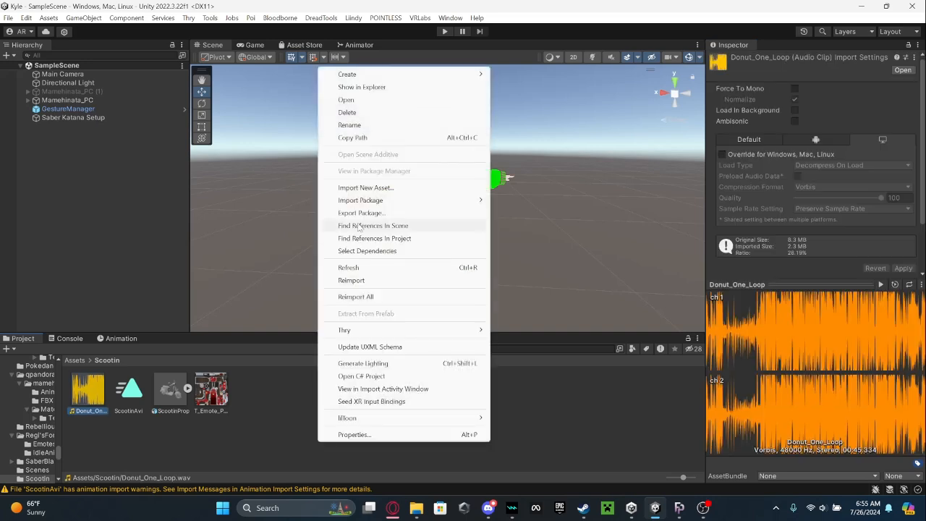
{"action": "mouse_move", "coordinate": [382, 75]}
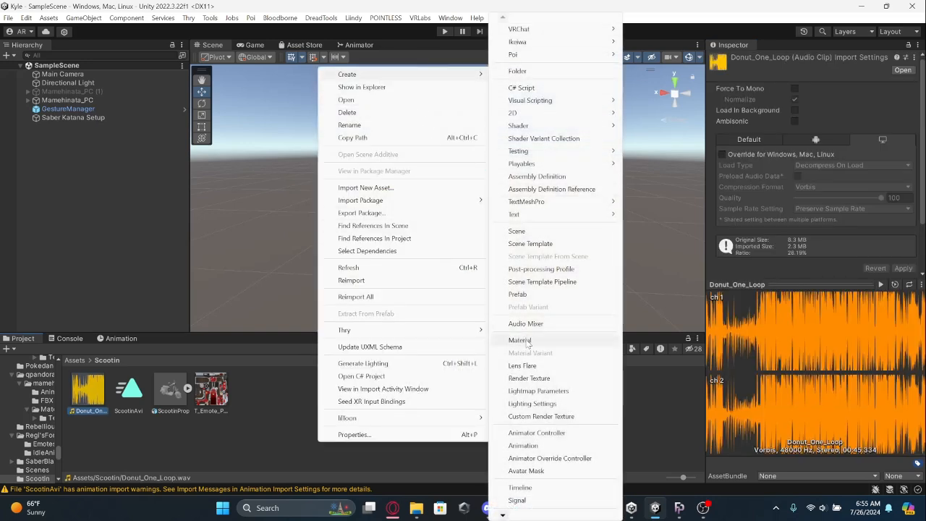
{"action": "left_click", "coordinate": [536, 433]}
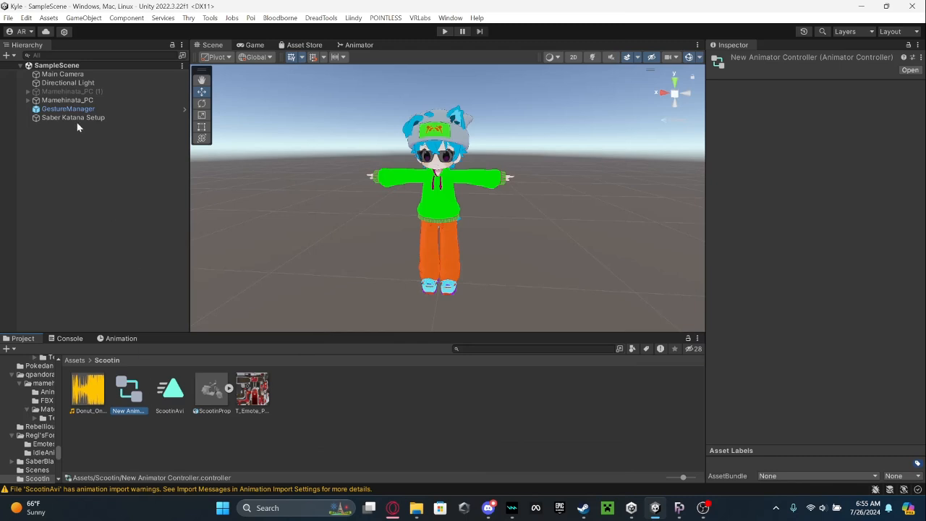
{"action": "left_click", "coordinate": [67, 100]}
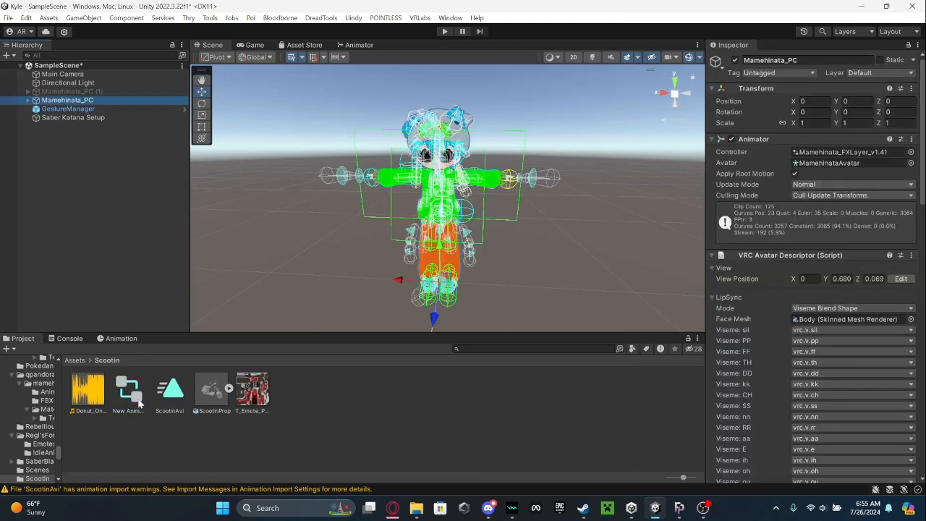
{"action": "left_click_drag", "start_coordinate": [129, 391], "coordinate": [819, 149]}
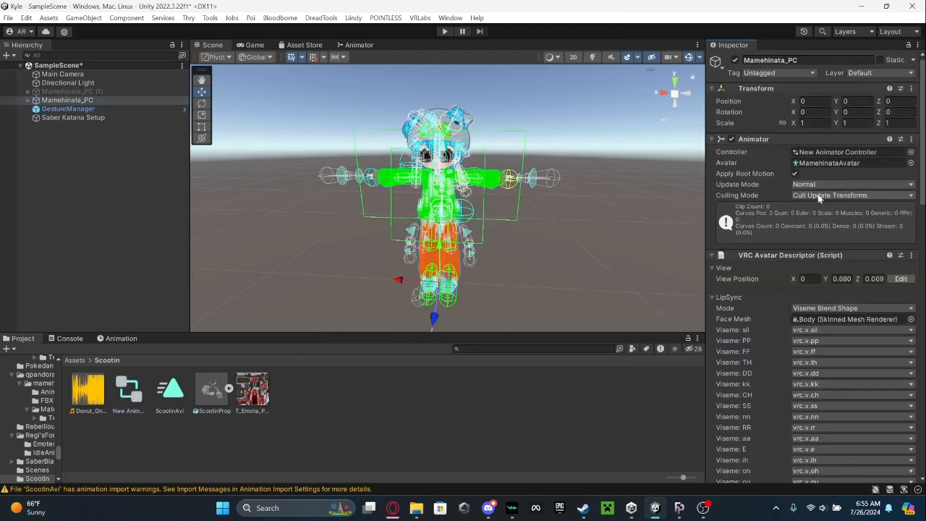
Add the ScootinAvi clip as the default state of the new controller's Base Layer and place it beside Entry.
{"action": "left_click", "coordinate": [343, 45]}
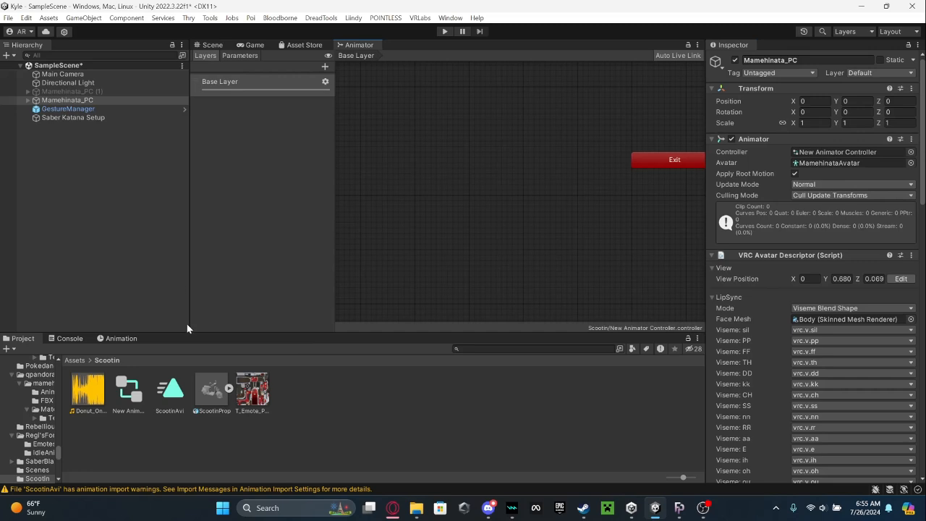
{"action": "left_click", "coordinate": [172, 393]}
{"action": "left_click_drag", "start_coordinate": [388, 162], "coordinate": [388, 163]}
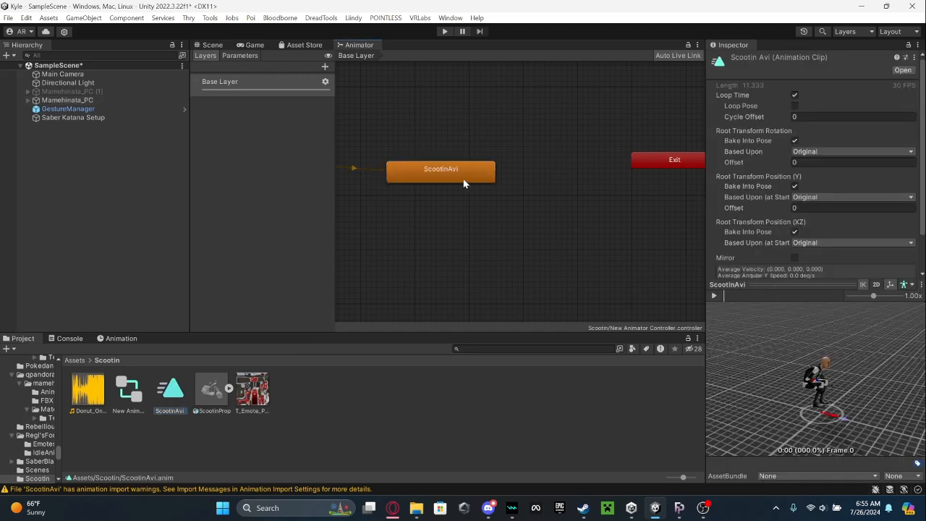
{"action": "left_click_drag", "start_coordinate": [463, 179], "coordinate": [445, 158]}
{"action": "middle_click_drag", "start_coordinate": [450, 172], "coordinate": [547, 207]}
{"action": "left_click_drag", "start_coordinate": [547, 207], "coordinate": [509, 199]}
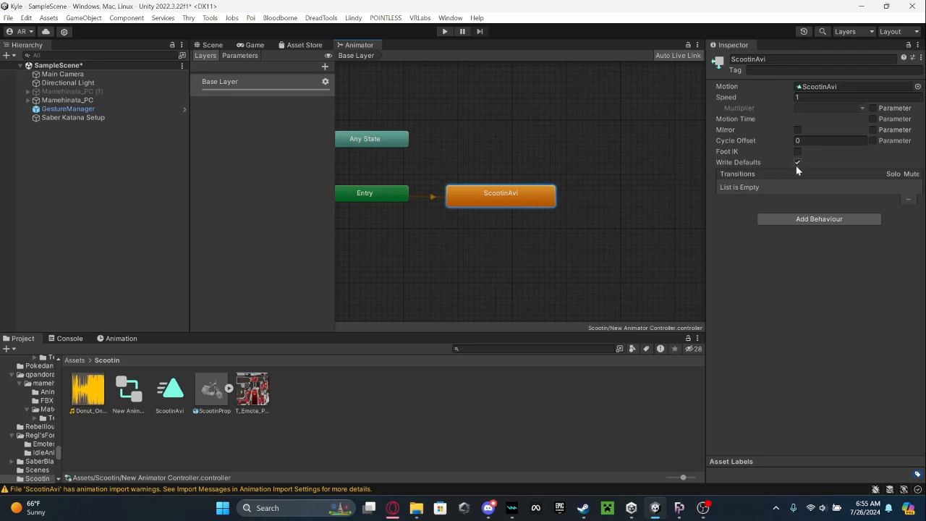
Preview the start of the ScootinAvi animation on Mamehinata_PC so the avatar takes the riding pose in the scene.
{"action": "left_click", "coordinate": [206, 47]}
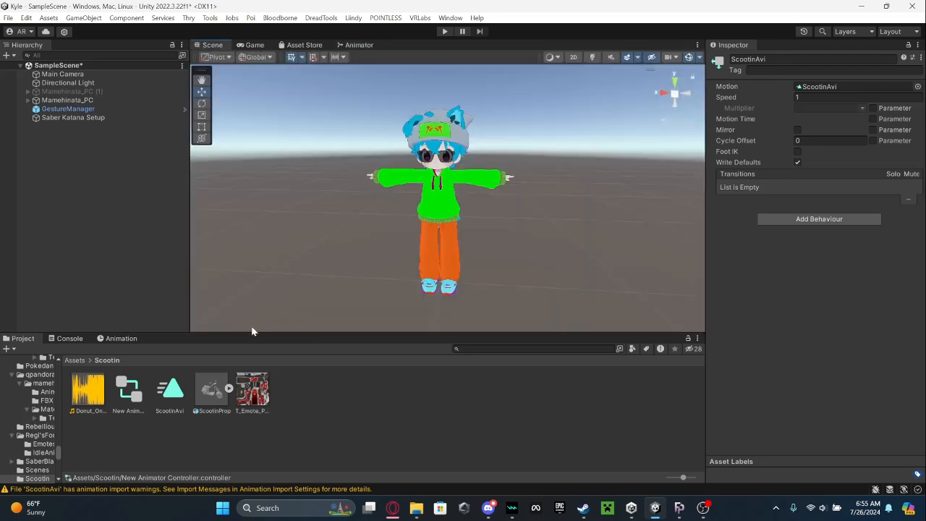
{"action": "left_click", "coordinate": [80, 100]}
{"action": "left_click", "coordinate": [120, 339]}
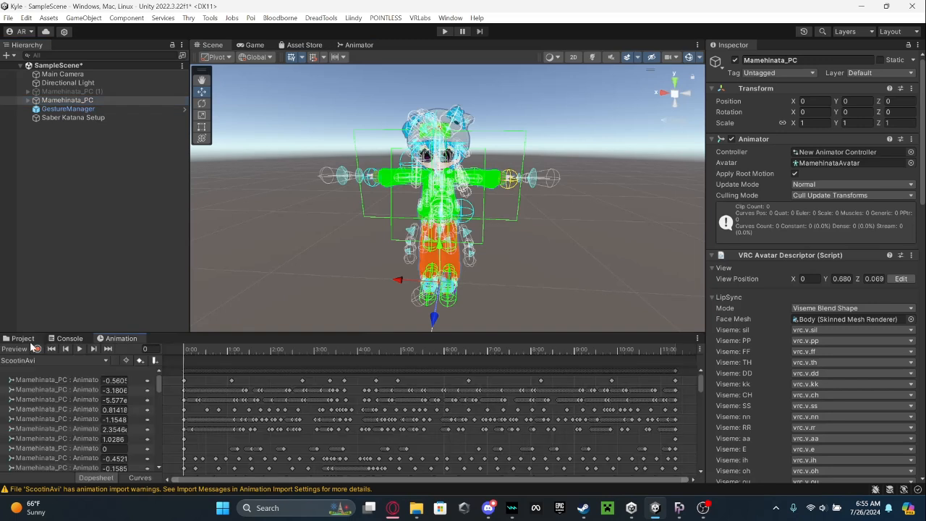
{"action": "left_click", "coordinate": [25, 340]}
{"action": "left_click", "coordinate": [280, 223]}
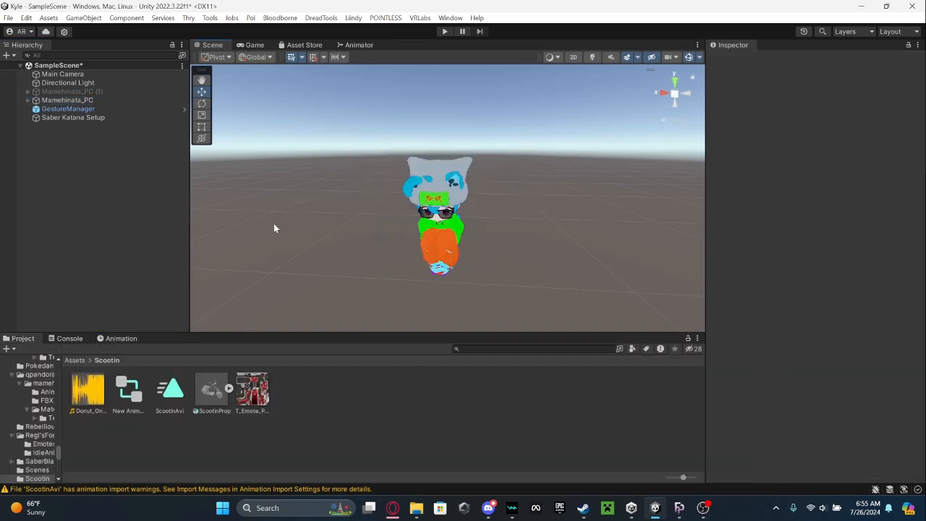
Add the ScootinProp model to the scene and scale it uniformly to about 0.37 to fit the avatar.
{"action": "key", "text": "d"}
{"action": "right_click_drag", "start_coordinate": [396, 208], "coordinate": [287, 152]}
{"action": "key", "text": "w"}
{"action": "key", "text": "q"}
{"action": "left_click_drag", "start_coordinate": [212, 391], "coordinate": [123, 267]}
{"action": "key", "text": "r"}
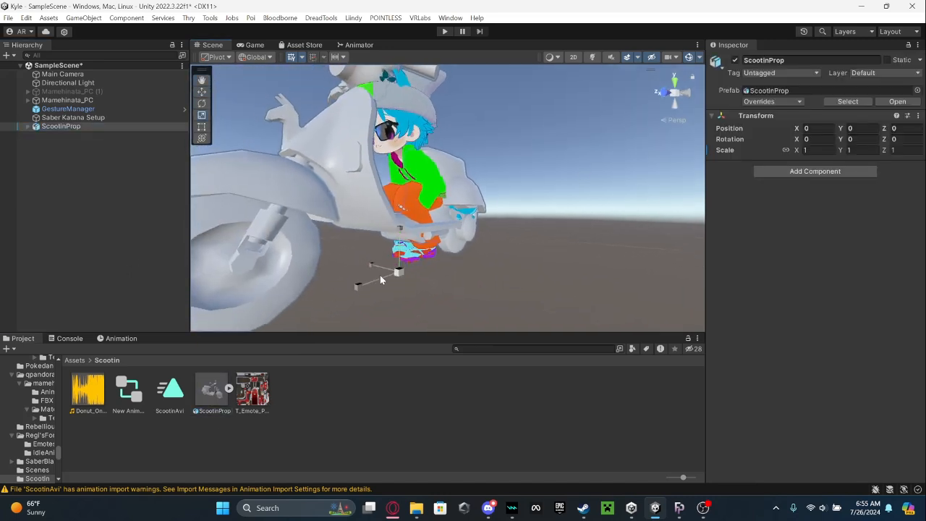
{"action": "left_click_drag", "start_coordinate": [396, 275], "coordinate": [392, 305]}
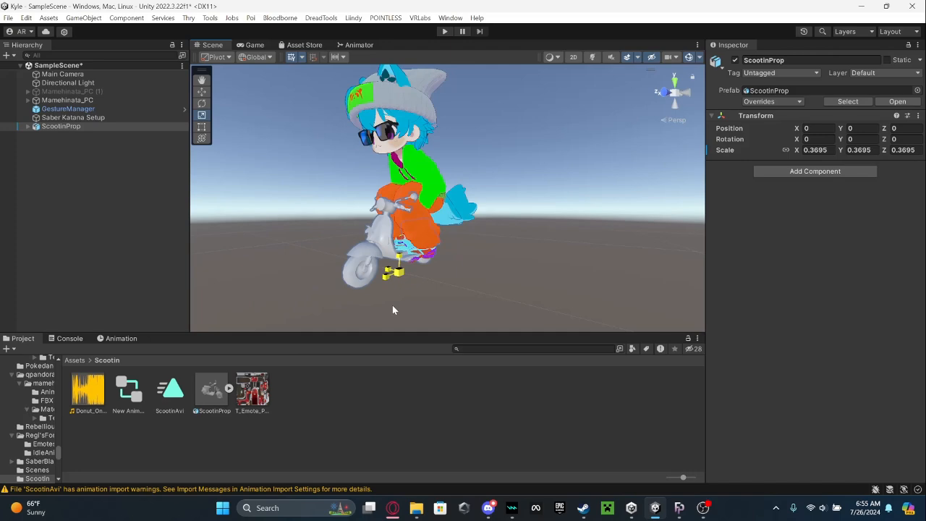
Examine the scooter's size and alignment under the posed avatar from several sides.
{"action": "key", "text": "w"}
{"action": "right_click_drag", "start_coordinate": [398, 295], "coordinate": [478, 350]}
{"action": "key", "text": "s"}
{"action": "left_click_drag", "start_coordinate": [496, 287], "coordinate": [496, 288]}
{"action": "right_click_drag", "start_coordinate": [356, 207], "coordinate": [388, 182]}
{"action": "key", "text": "a"}
{"action": "key", "text": "s"}
{"action": "key", "text": "d"}
{"action": "key", "text": "w"}
{"action": "key", "text": "q"}
{"action": "key", "text": "w"}
{"action": "key", "text": "d"}
{"action": "key", "text": "s"}
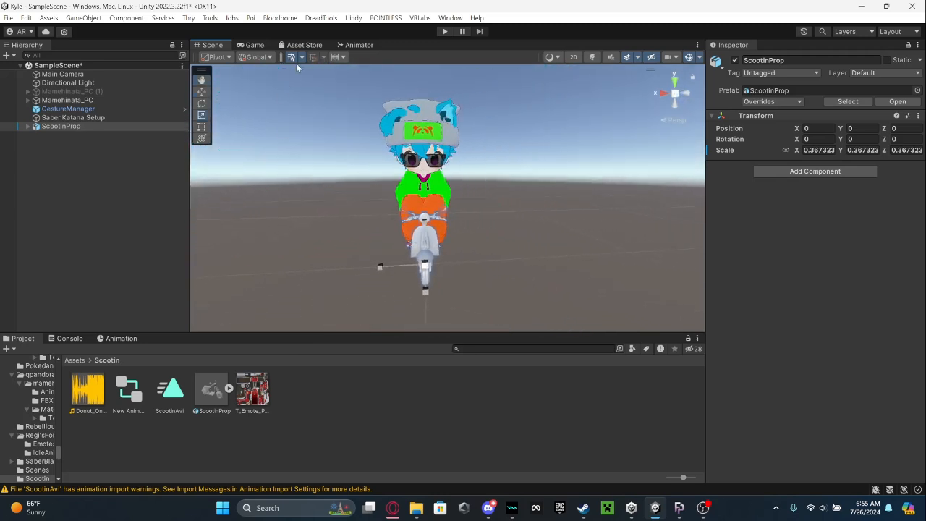
Turn off the ScootinAvi animation preview on Mamehinata_PC.
{"action": "left_click", "coordinate": [93, 100]}
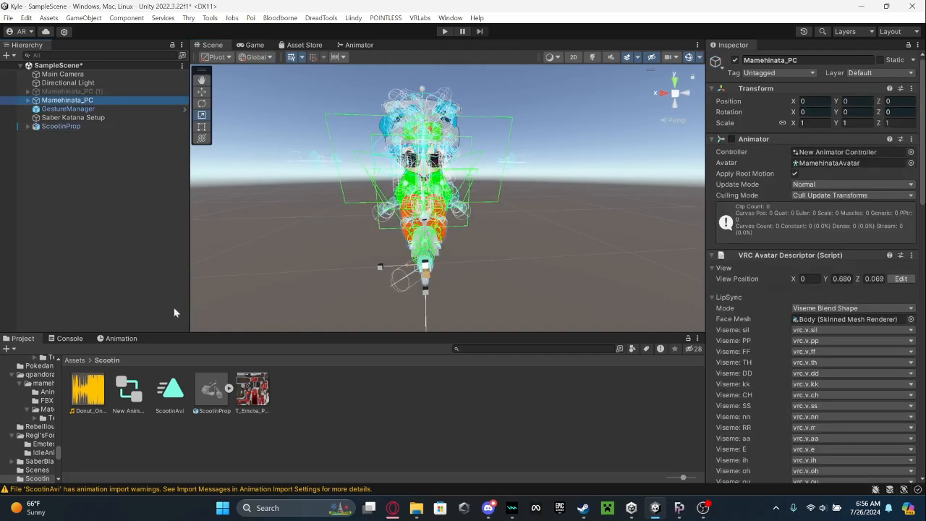
{"action": "left_click", "coordinate": [126, 339]}
{"action": "left_click", "coordinate": [12, 349]}
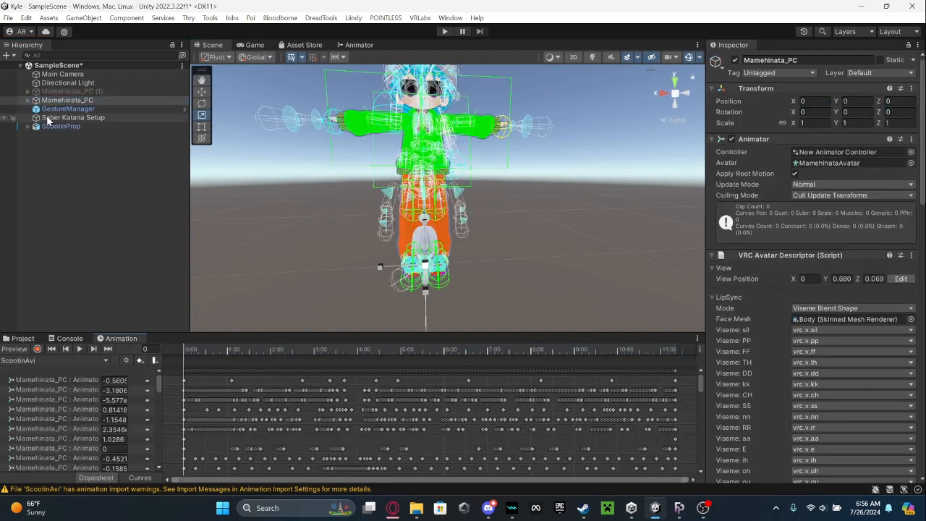
Locate the avatar's FX playable layer controller, Mamehinata_FXLayer_v1.41, in the project and return to the avatar's Animator settings.
{"action": "scroll", "coordinate": [835, 271], "scroll_direction": "down", "scroll_amount": 10}
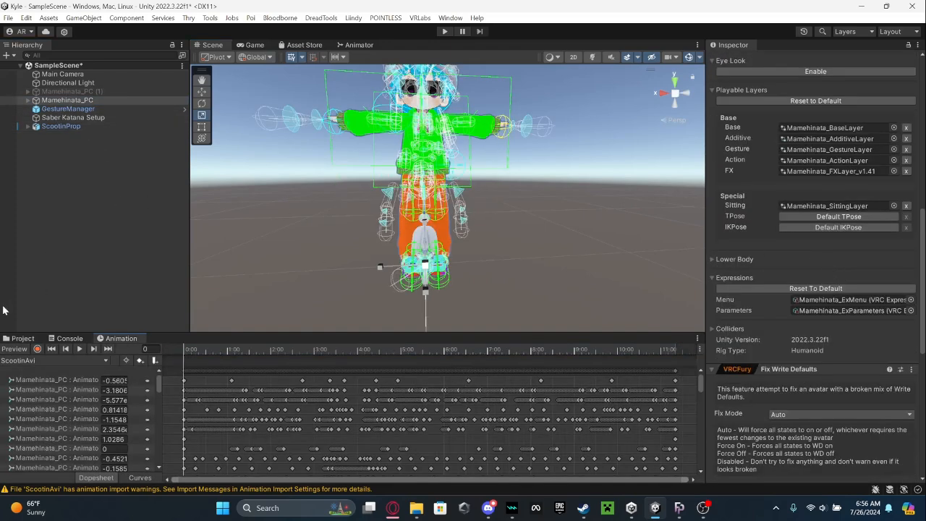
{"action": "left_click", "coordinate": [22, 339]}
{"action": "left_click", "coordinate": [806, 161]}
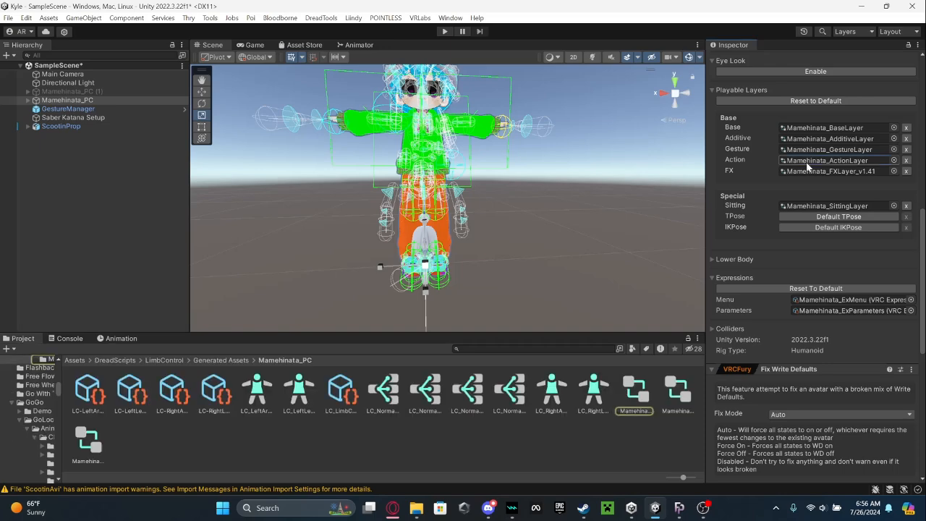
{"action": "left_click", "coordinate": [815, 171]}
{"action": "scroll", "coordinate": [816, 168], "scroll_direction": "up", "scroll_amount": 8}
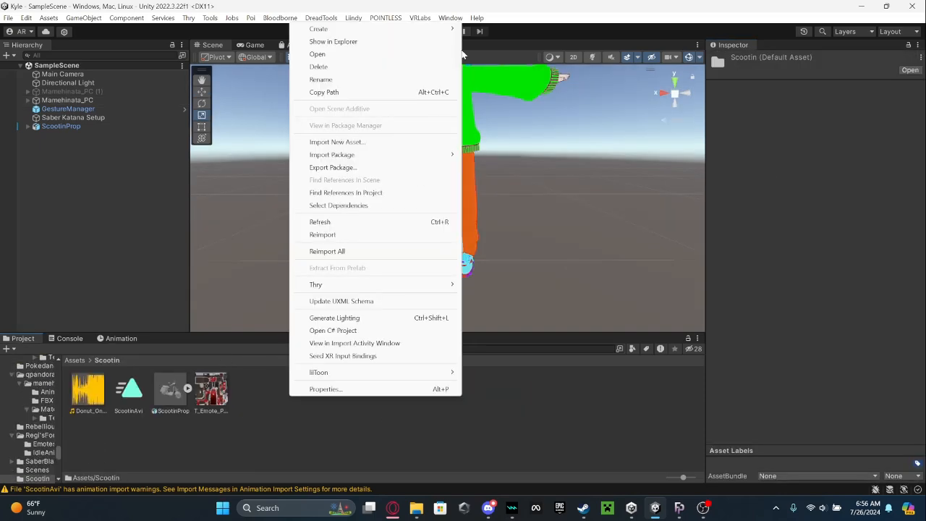
Create a material named Scoot in the Scootin folder for the scooter prop.
{"action": "mouse_move", "coordinate": [406, 31]}
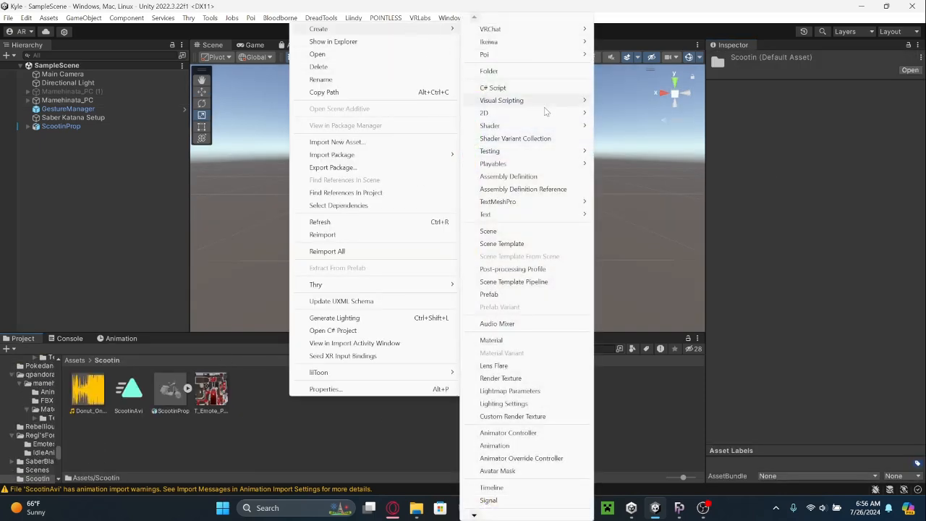
{"action": "left_click", "coordinate": [499, 341]}
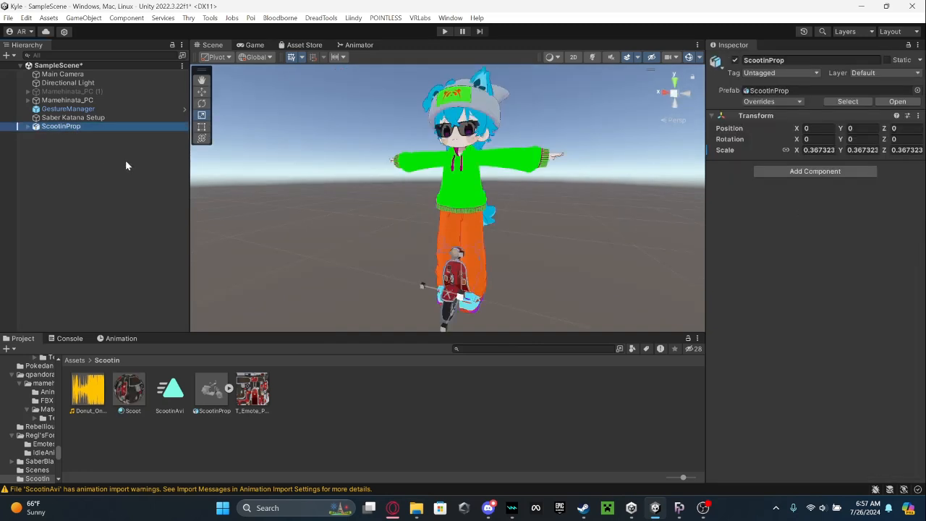
Switch to the Move tool and add an Animator component to ScootinProp.
{"action": "right_click_drag", "start_coordinate": [249, 153], "coordinate": [314, 156]}
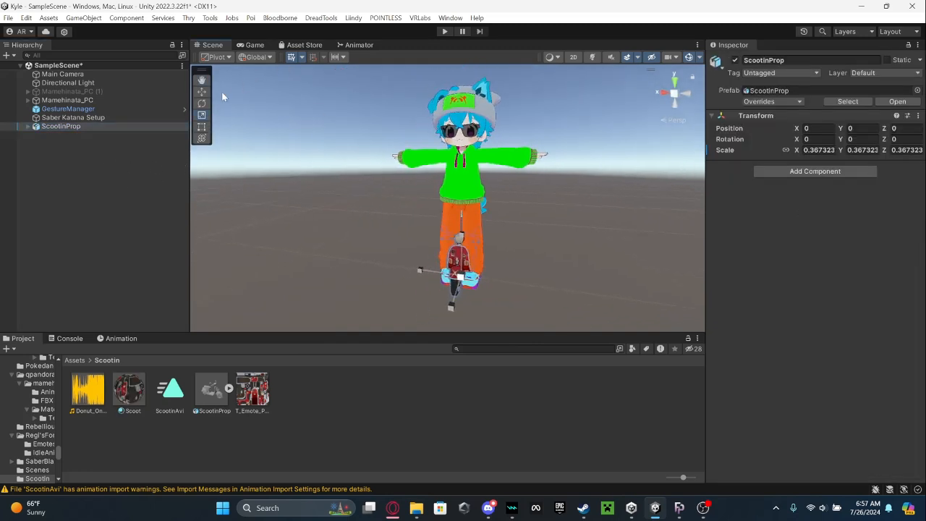
{"action": "left_click", "coordinate": [202, 92]}
{"action": "left_click", "coordinate": [827, 171]}
{"action": "type", "text": "a"}
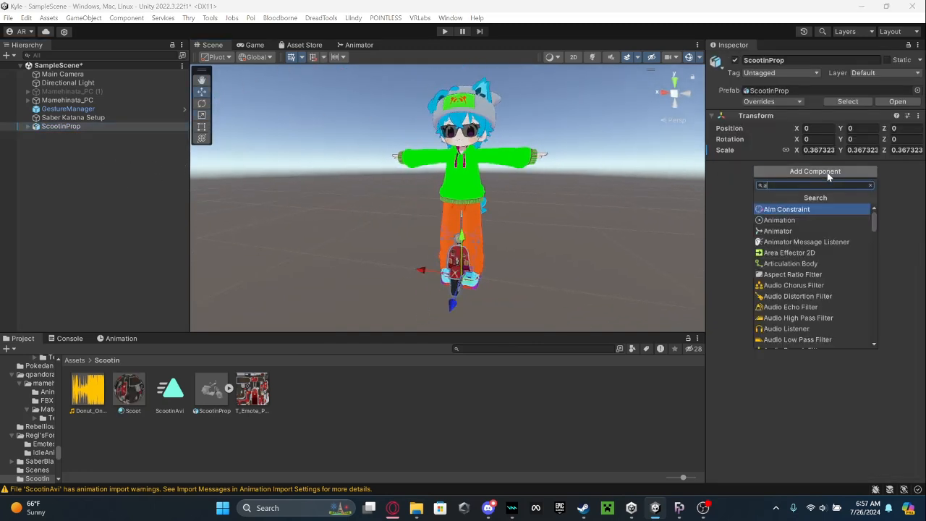
{"action": "type", "text": "nim"}
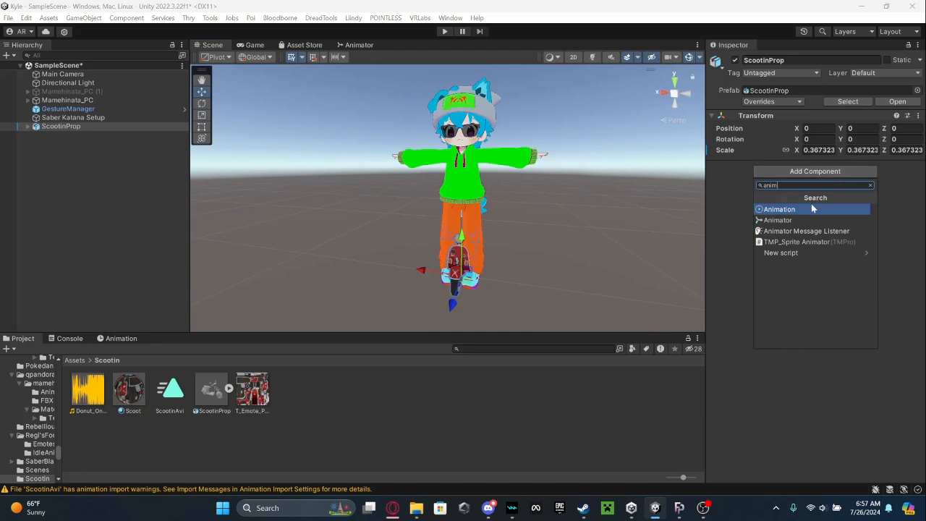
{"action": "left_click", "coordinate": [802, 220]}
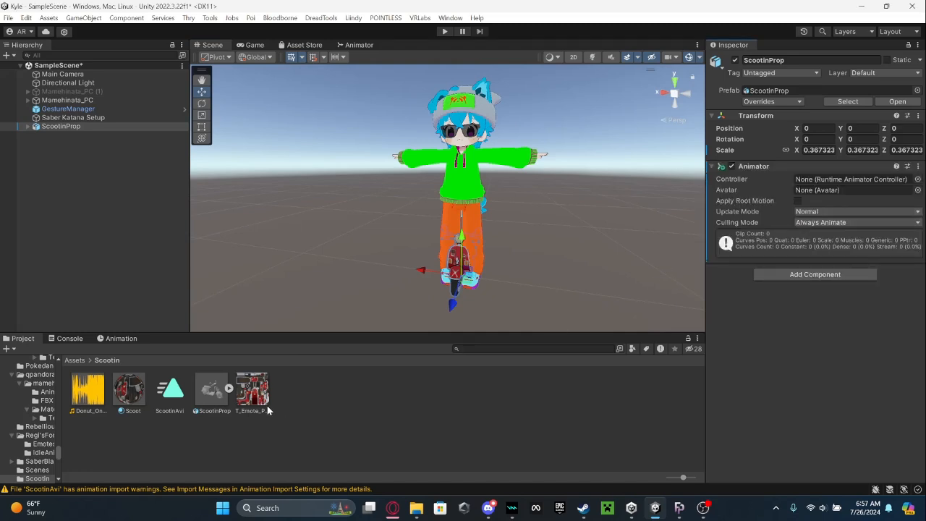
Make a standalone copy of the ScootinProp model's Scene animation clip in the Scootin folder.
{"action": "left_click", "coordinate": [229, 389]}
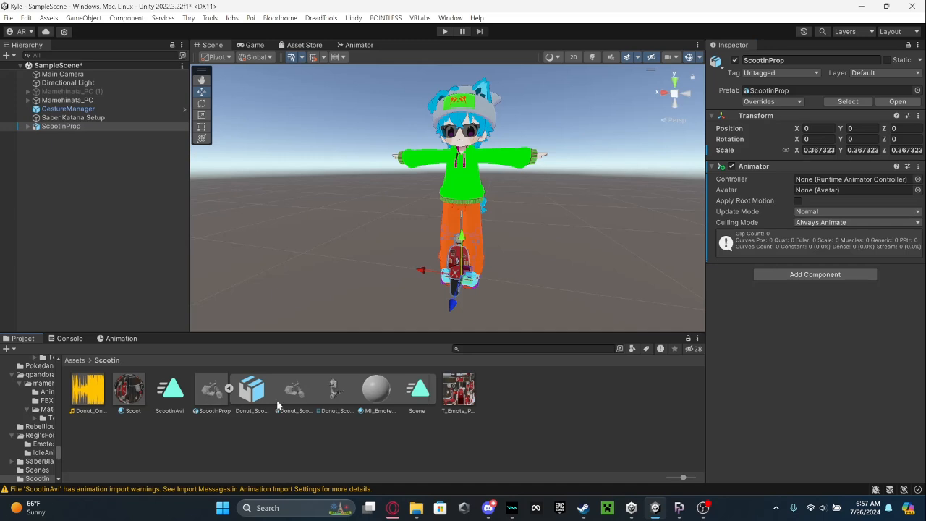
{"action": "left_click", "coordinate": [428, 396]}
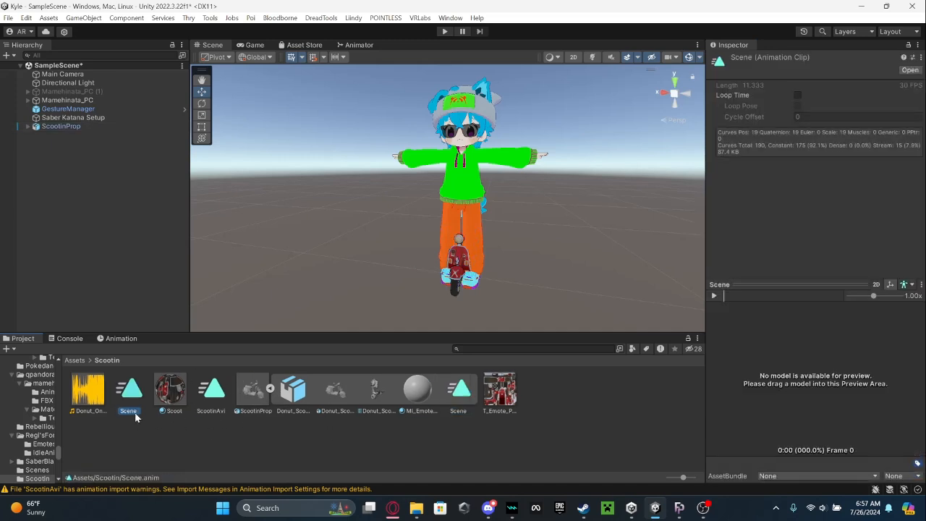
Rename the copied Scene animation clip as ScootinProp and enable Loop Time on it.
{"action": "left_click", "coordinate": [135, 416]}
{"action": "type", "text": "Scootin"}
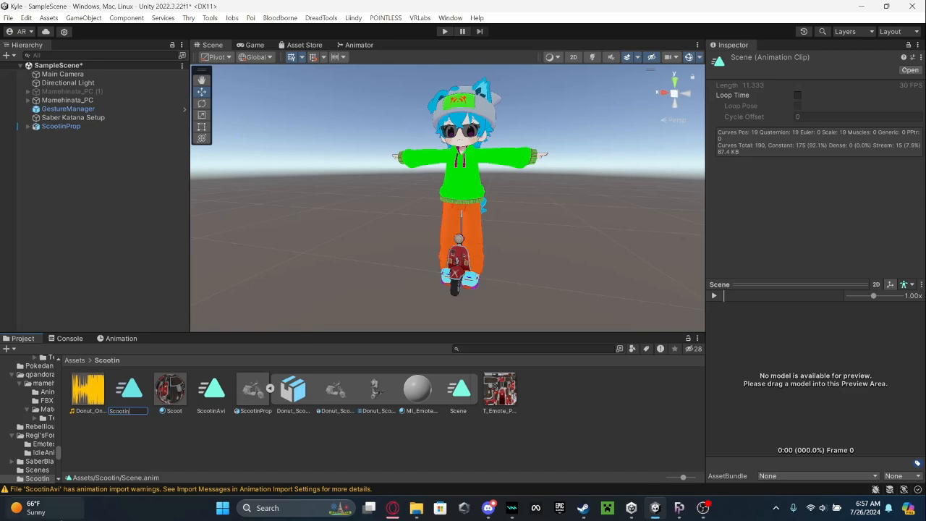
{"action": "type", "text": "Prop"}
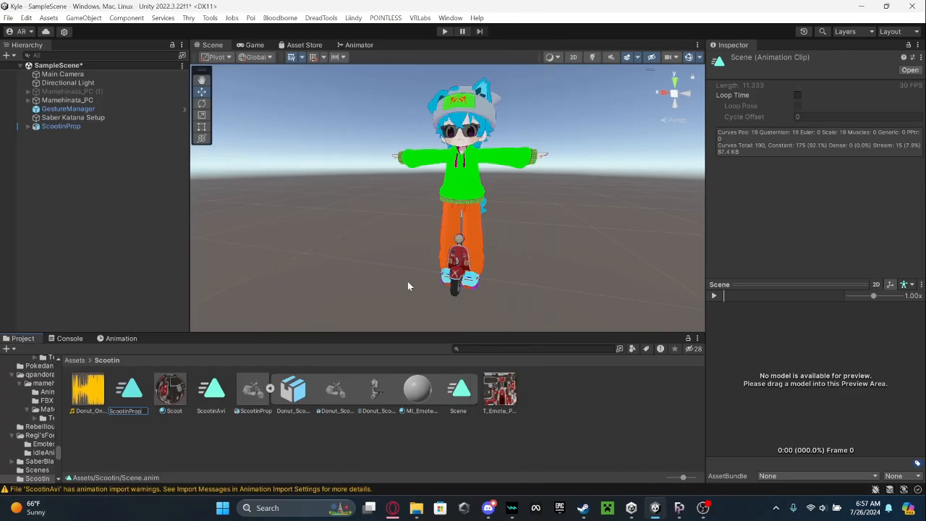
{"action": "key", "text": "Return"}
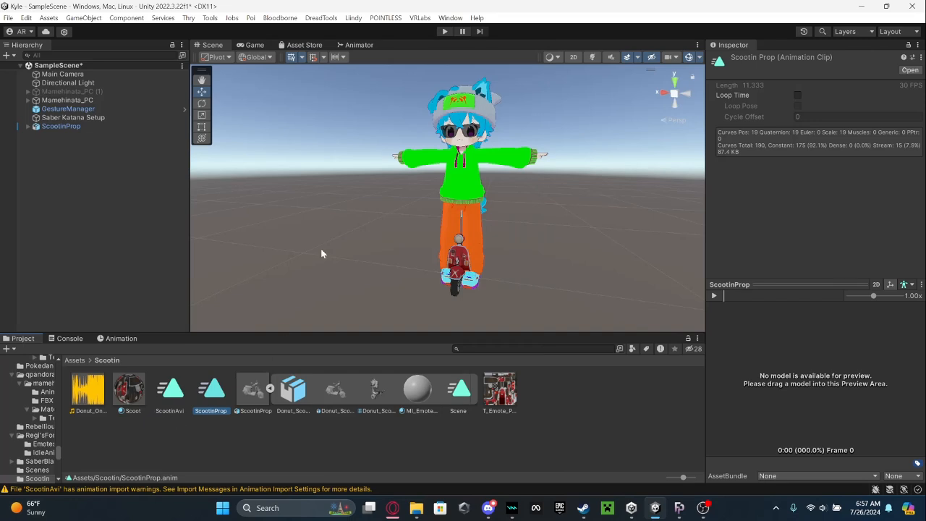
{"action": "left_click", "coordinate": [797, 96]}
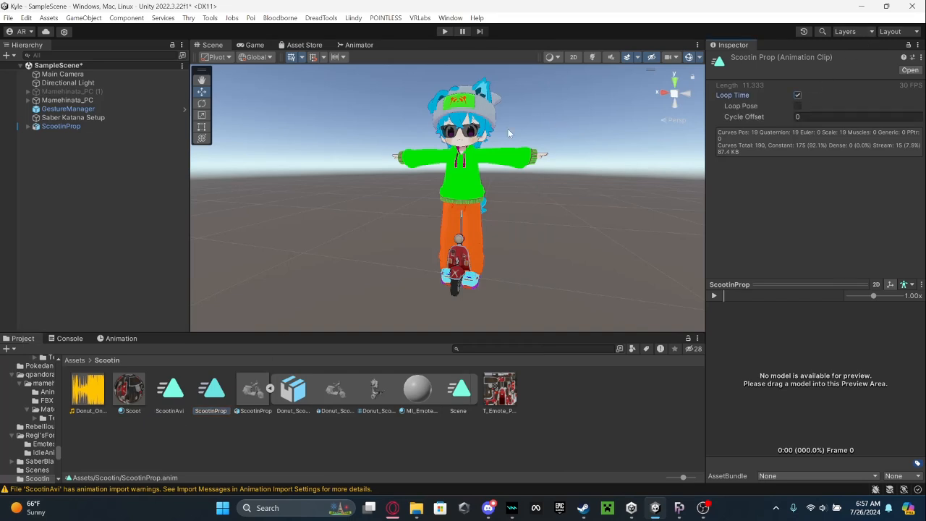
Create an Animator Controller named ScootinProp in the Scootin folder and assign it to the scooter prop's Animator component.
{"action": "left_click", "coordinate": [87, 127]}
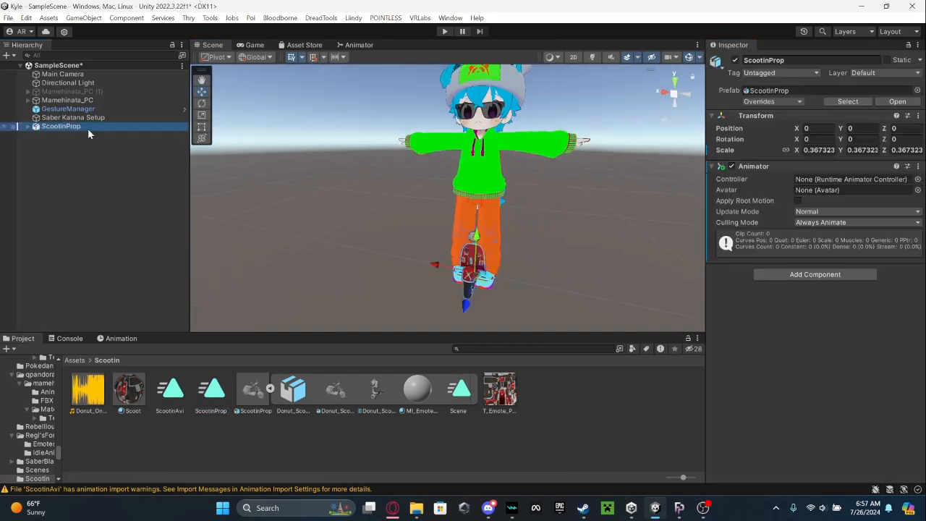
{"action": "left_click", "coordinate": [270, 391]}
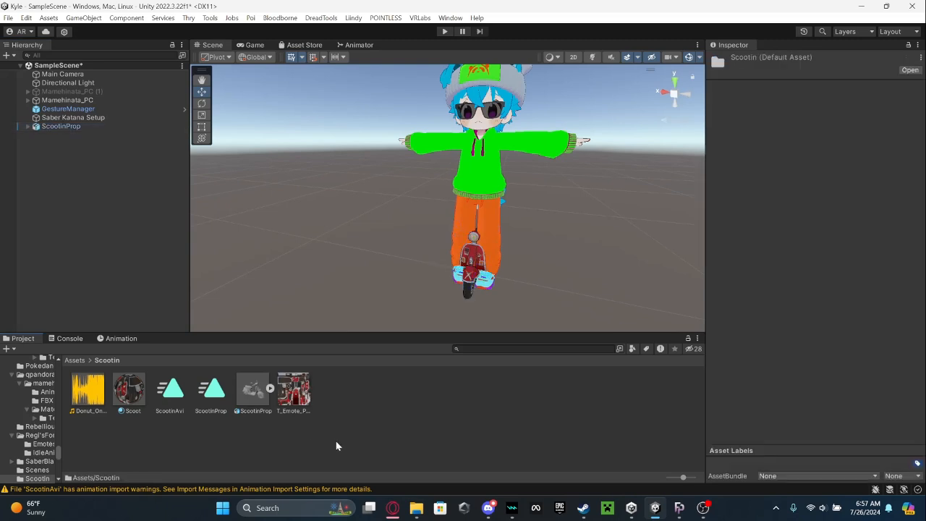
{"action": "right_click", "coordinate": [338, 390]}
{"action": "mouse_move", "coordinate": [364, 74]}
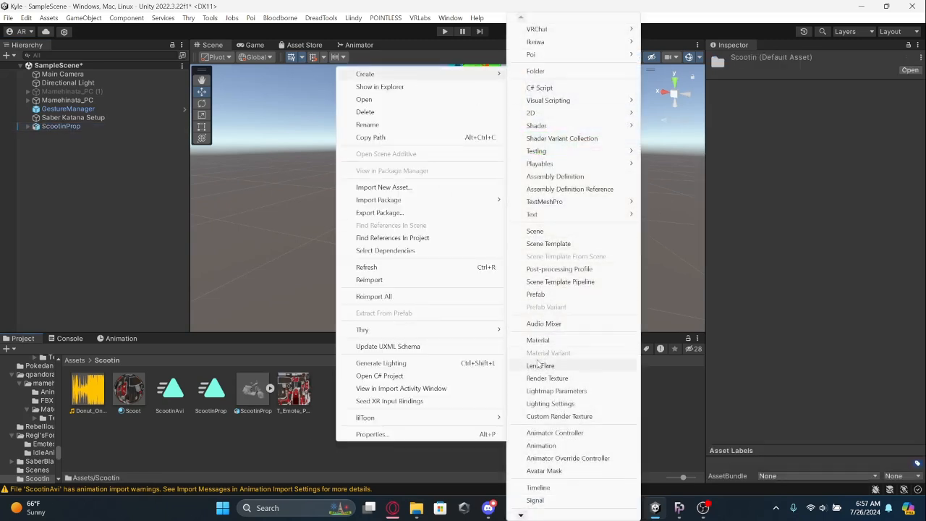
{"action": "left_click", "coordinate": [550, 433]}
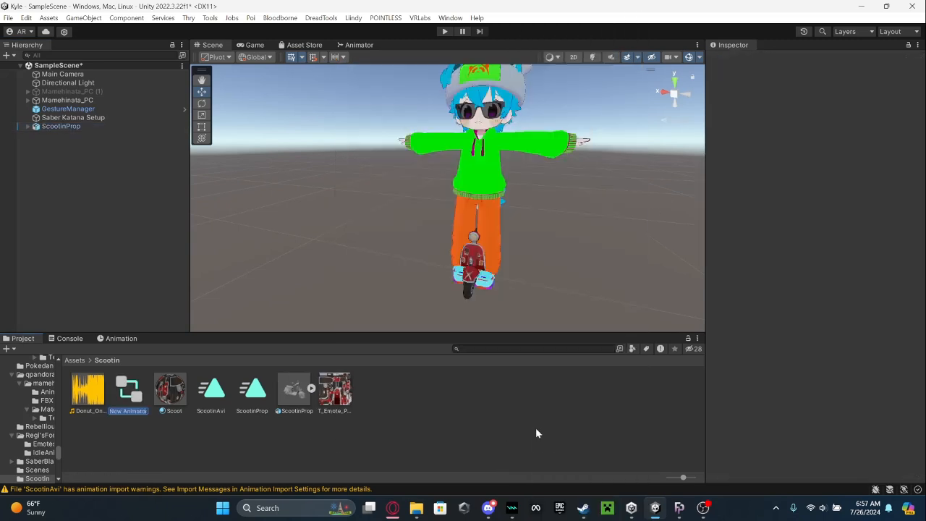
{"action": "type", "text": "ScootinProp"}
{"action": "key", "text": "Return"}
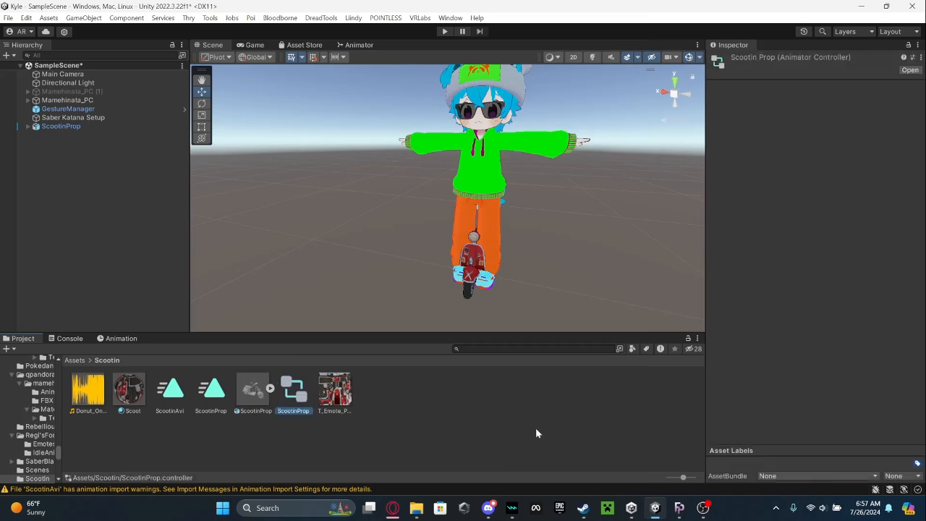
{"action": "left_click", "coordinate": [80, 127]}
{"action": "left_click_drag", "start_coordinate": [293, 391], "coordinate": [825, 181]}
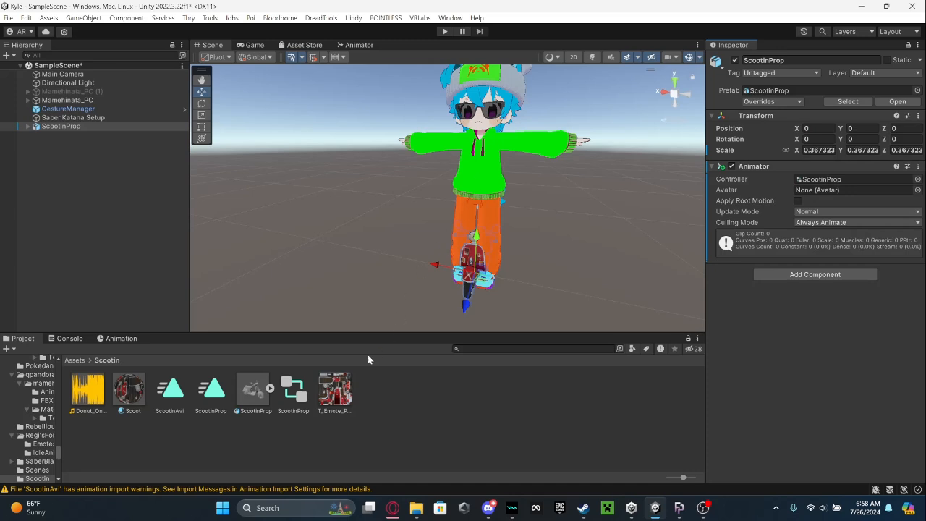
Add the ScootinProp clip as the default state of the ScootinProp controller's Base Layer and return to the Scene view.
{"action": "double_click", "coordinate": [303, 391]}
{"action": "left_click_drag", "start_coordinate": [227, 395], "coordinate": [437, 202]}
{"action": "left_click", "coordinate": [444, 202]}
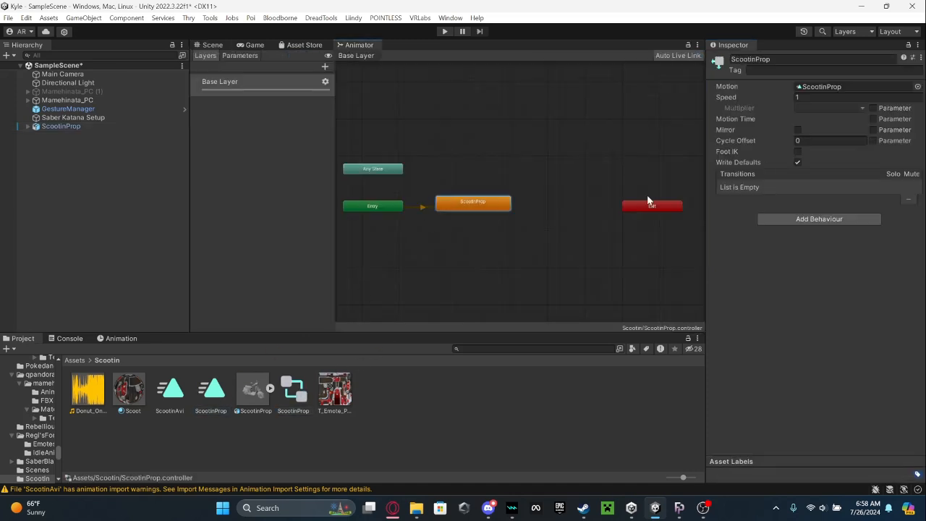
{"action": "left_click", "coordinate": [210, 394]}
{"action": "left_click", "coordinate": [211, 45]}
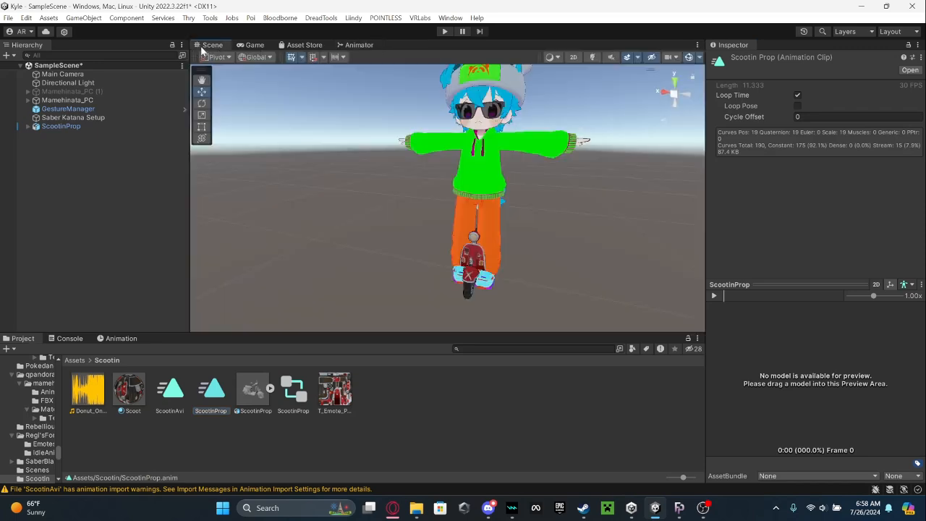
Create an empty GameObject at the scene root and reset its Transform.
{"action": "right_click", "coordinate": [39, 169]}
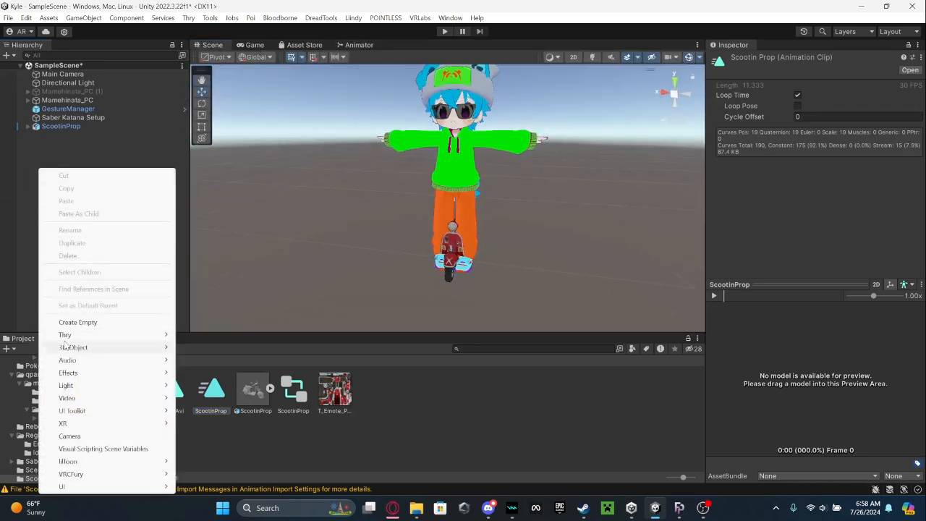
{"action": "left_click", "coordinate": [80, 322]}
{"action": "left_click", "coordinate": [80, 186]}
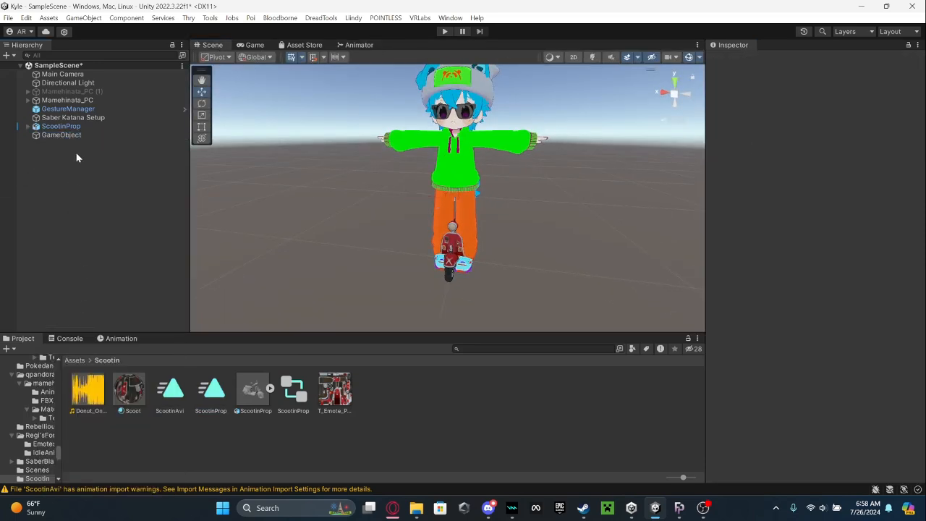
{"action": "left_click", "coordinate": [70, 136]}
{"action": "right_click", "coordinate": [794, 94]}
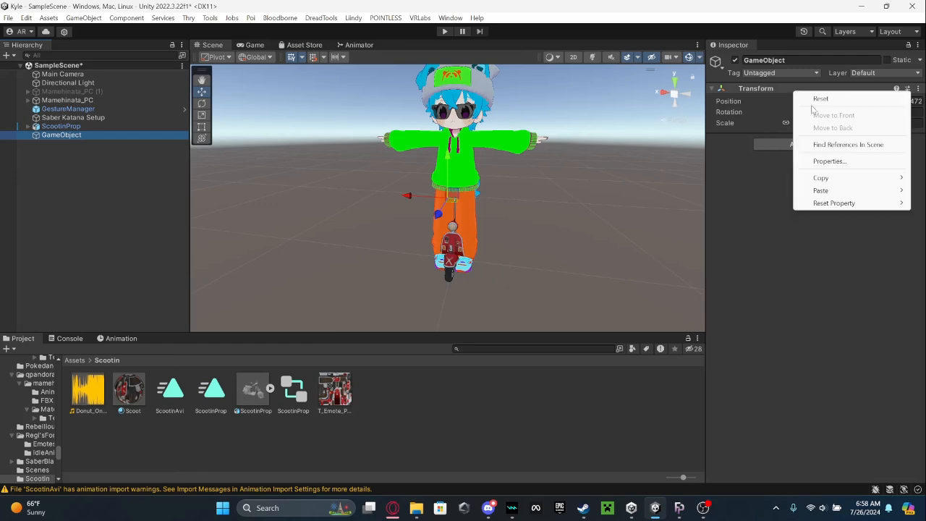
{"action": "left_click", "coordinate": [812, 97]}
Parent ScootinProp under the empty GameObject and rename that parent ScootinPropp.
{"action": "left_click", "coordinate": [99, 127]}
{"action": "left_click_drag", "start_coordinate": [99, 126], "coordinate": [109, 134]}
{"action": "left_click", "coordinate": [94, 127]}
{"action": "left_click", "coordinate": [799, 60]}
{"action": "type", "text": "S"}
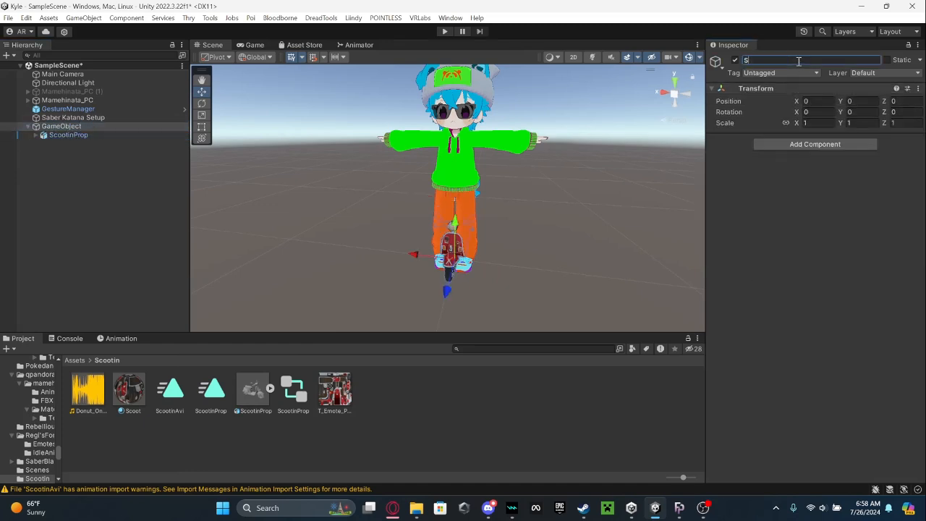
{"action": "type", "text": "cootinPropp"}
{"action": "key", "text": "Return"}
Make ScootinPropp a child of the Mamehinata_PC avatar and deactivate it.
{"action": "left_click", "coordinate": [54, 135]}
{"action": "left_click", "coordinate": [87, 127]}
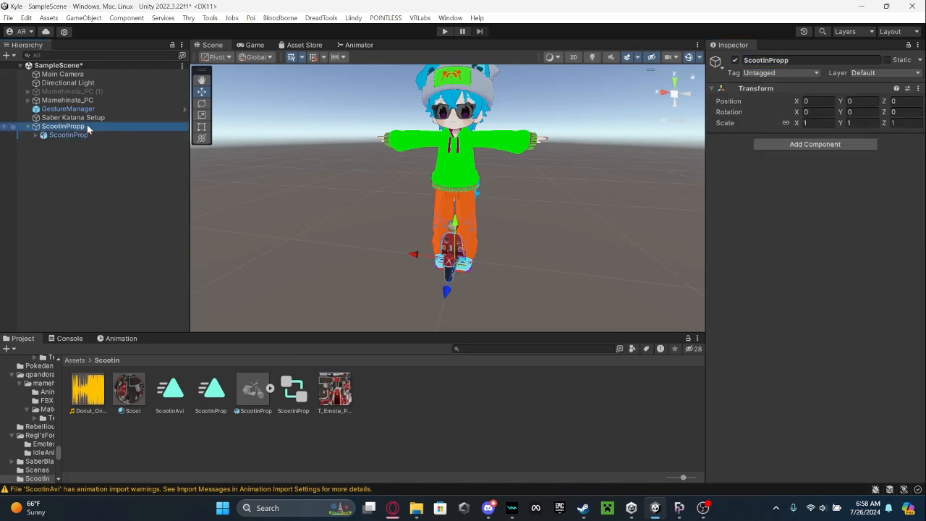
{"action": "left_click_drag", "start_coordinate": [28, 129], "coordinate": [79, 101]}
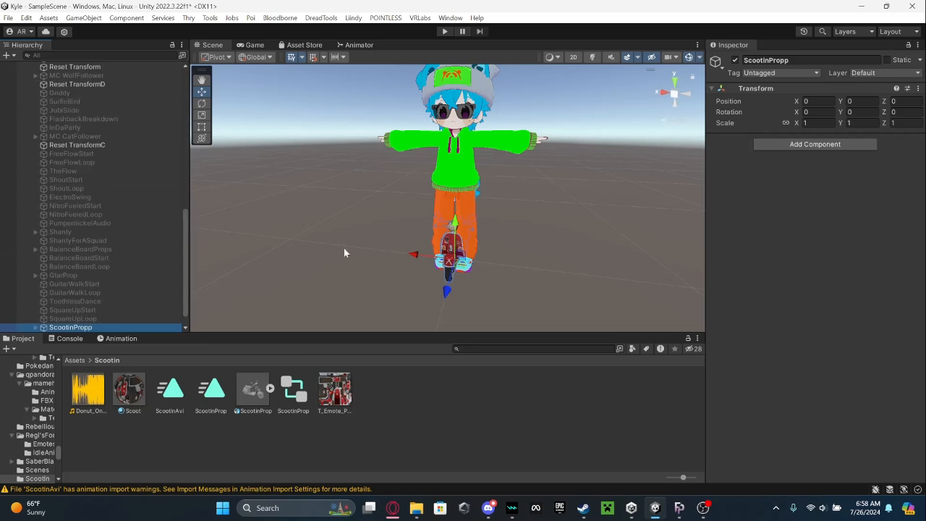
{"action": "left_click", "coordinate": [735, 60]}
{"action": "scroll", "coordinate": [619, 163], "scroll_direction": "down", "scroll_amount": 2}
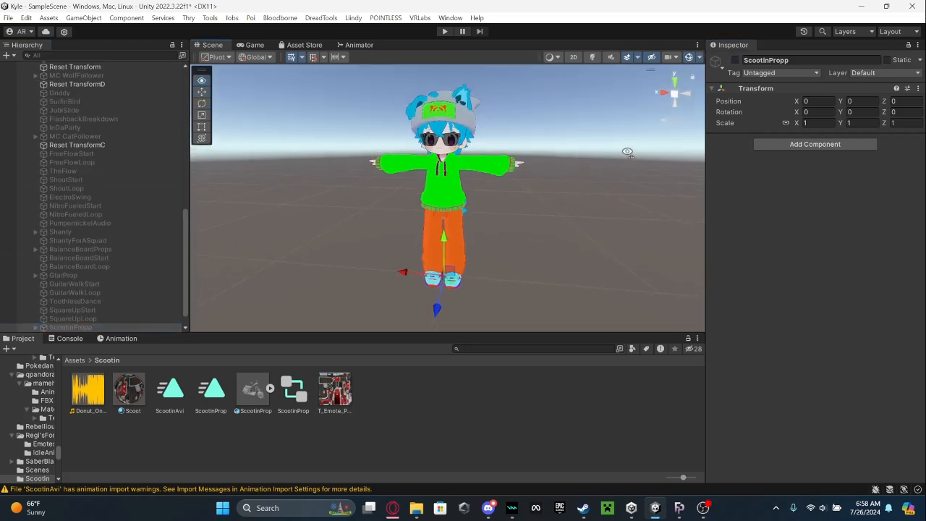
{"action": "left_click", "coordinate": [626, 161]}
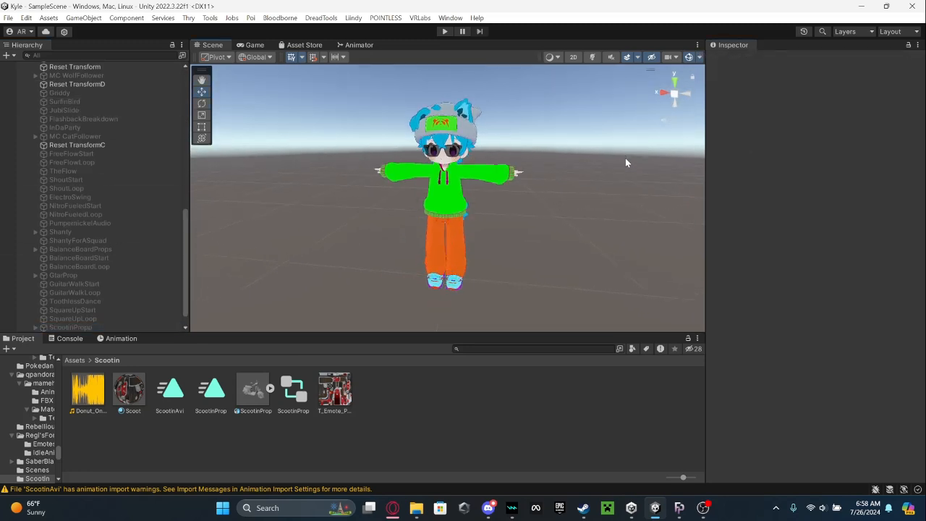
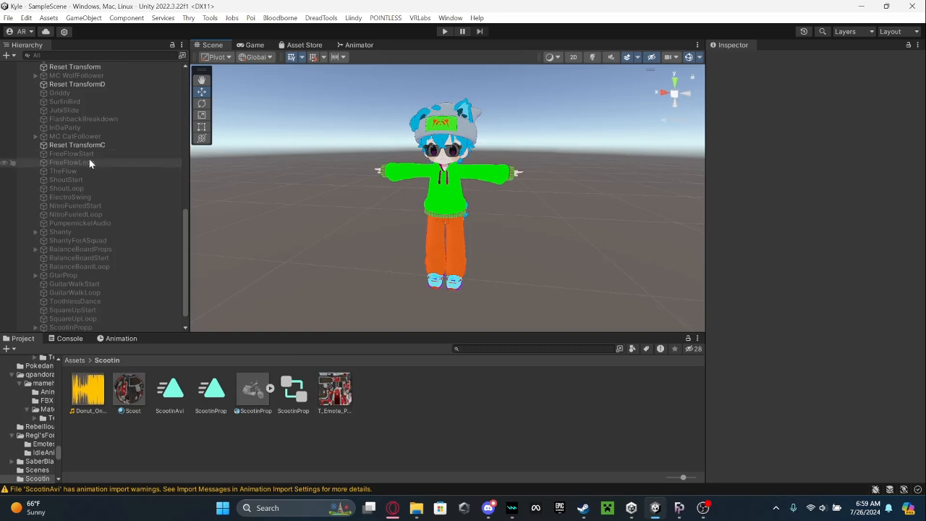
Open the DancesOff clip of the Mamehinata_PC avatar for animation editing.
{"action": "scroll", "coordinate": [94, 181], "scroll_direction": "down", "scroll_amount": 1}
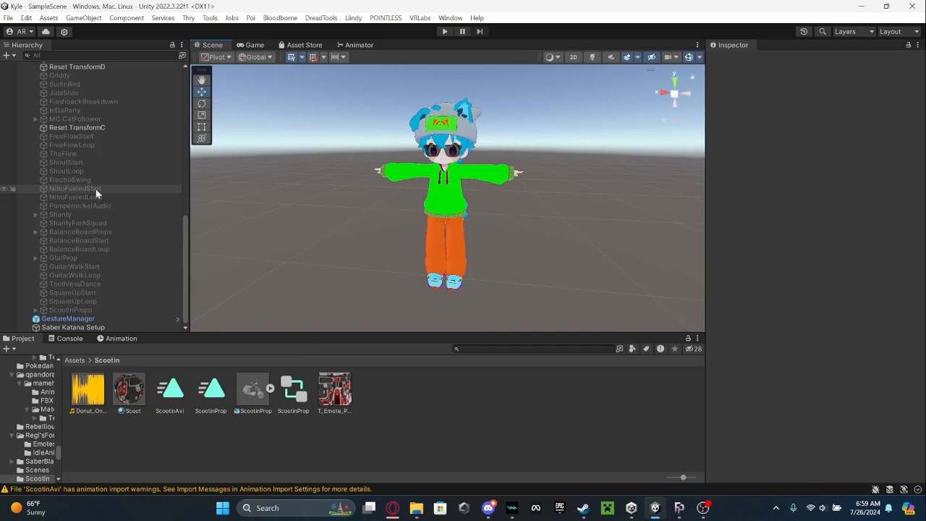
{"action": "left_click", "coordinate": [121, 339]}
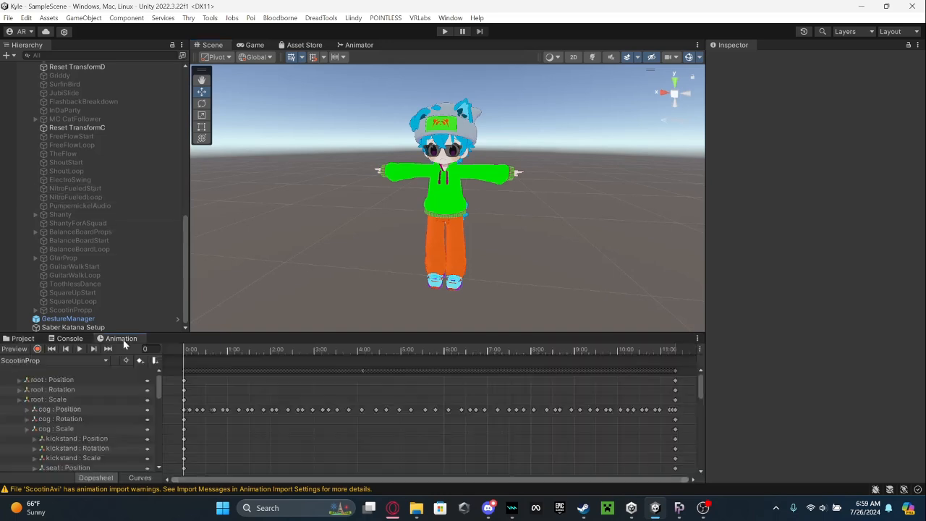
{"action": "scroll", "coordinate": [72, 115], "scroll_direction": "up", "scroll_amount": 5}
{"action": "scroll", "coordinate": [70, 135], "scroll_direction": "up", "scroll_amount": 5}
{"action": "left_click", "coordinate": [70, 101]}
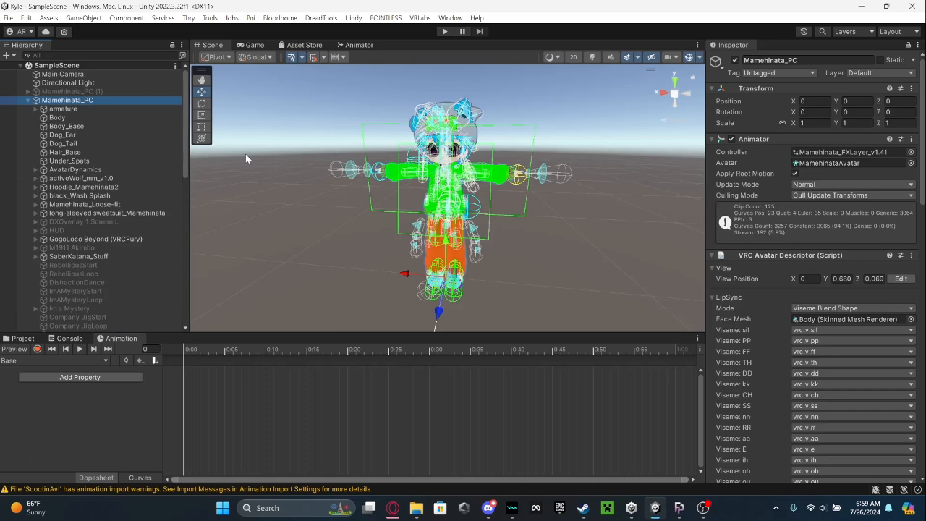
{"action": "left_click", "coordinate": [73, 357]}
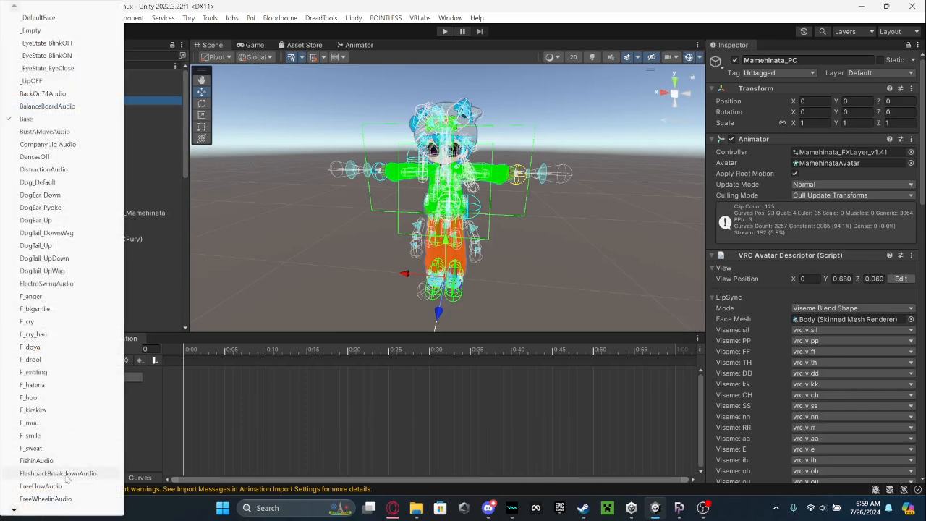
{"action": "mouse_move", "coordinate": [11, 514]}
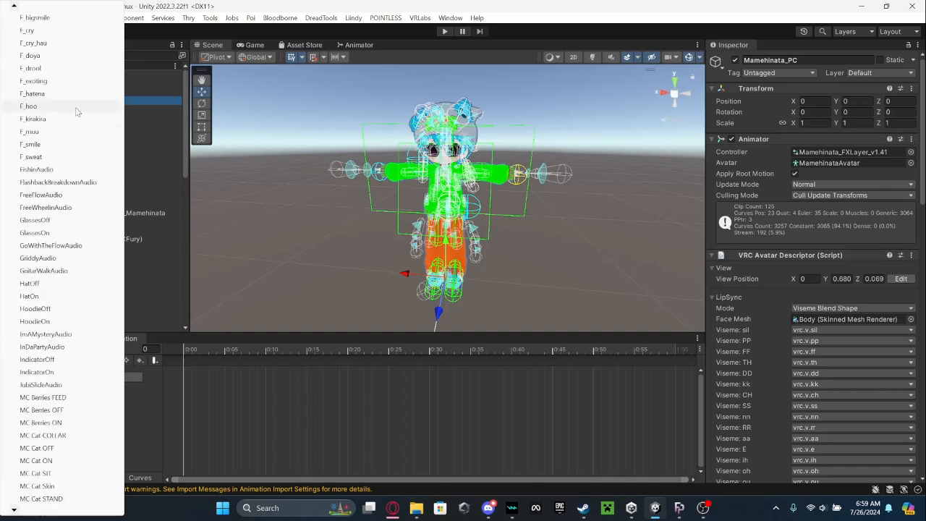
{"action": "mouse_move", "coordinate": [17, 8]}
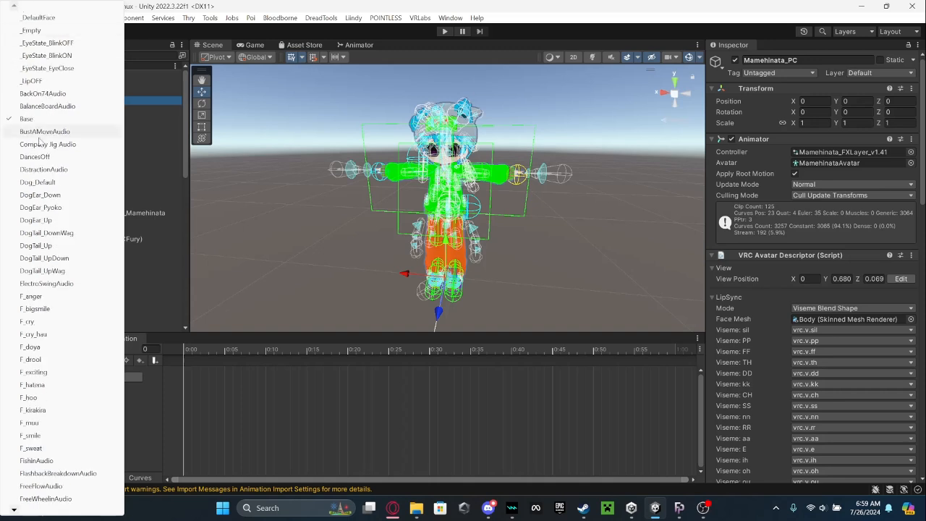
{"action": "left_click", "coordinate": [35, 156]}
Record ScootinPropp as inactive in the DancesOff clip and end the animation preview.
{"action": "scroll", "coordinate": [102, 250], "scroll_direction": "down", "scroll_amount": 10}
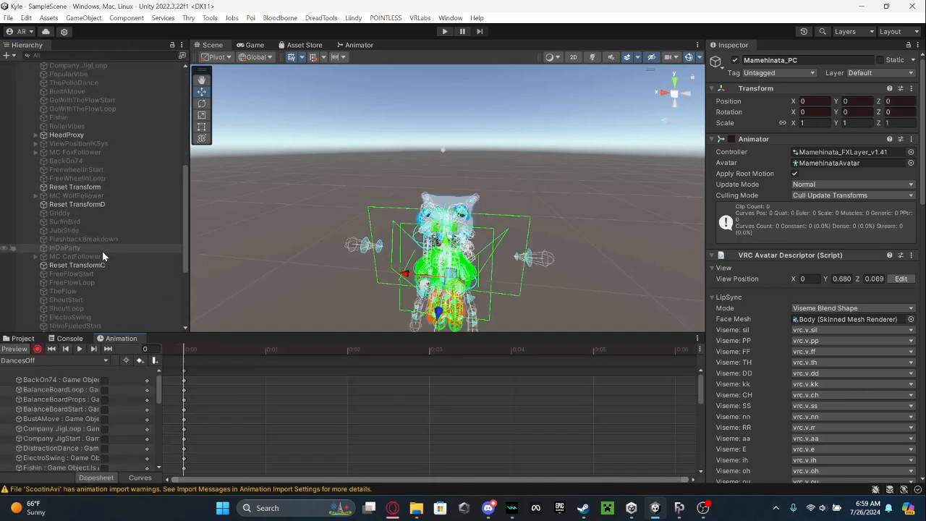
{"action": "left_click", "coordinate": [93, 311]}
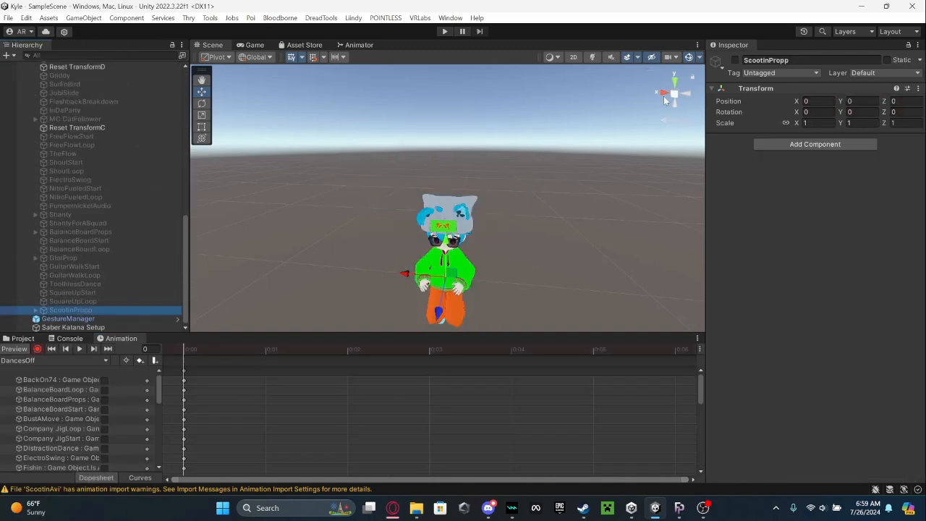
{"action": "left_click", "coordinate": [735, 60]}
{"action": "left_click_drag", "start_coordinate": [558, 185], "coordinate": [519, 155], "text": "alt"}
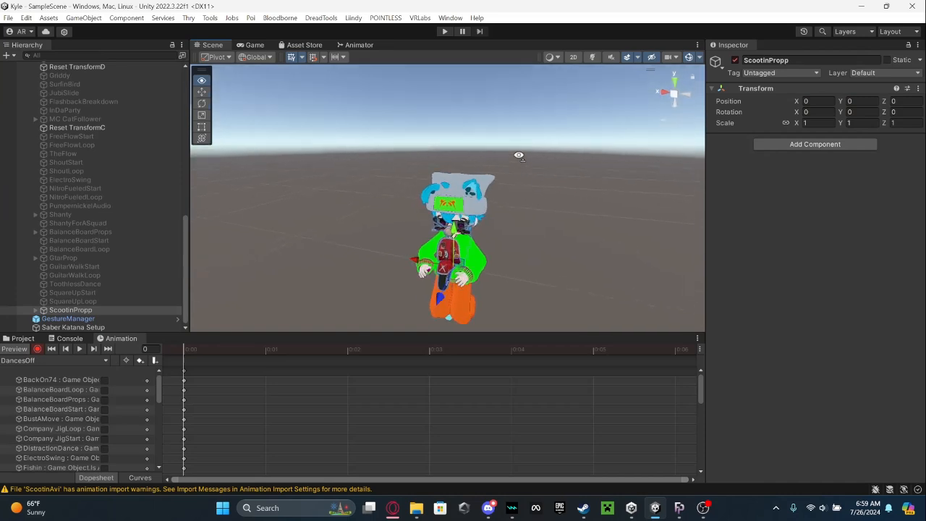
{"action": "right_click_drag", "start_coordinate": [519, 156], "coordinate": [500, 149]}
{"action": "left_click", "coordinate": [735, 60]}
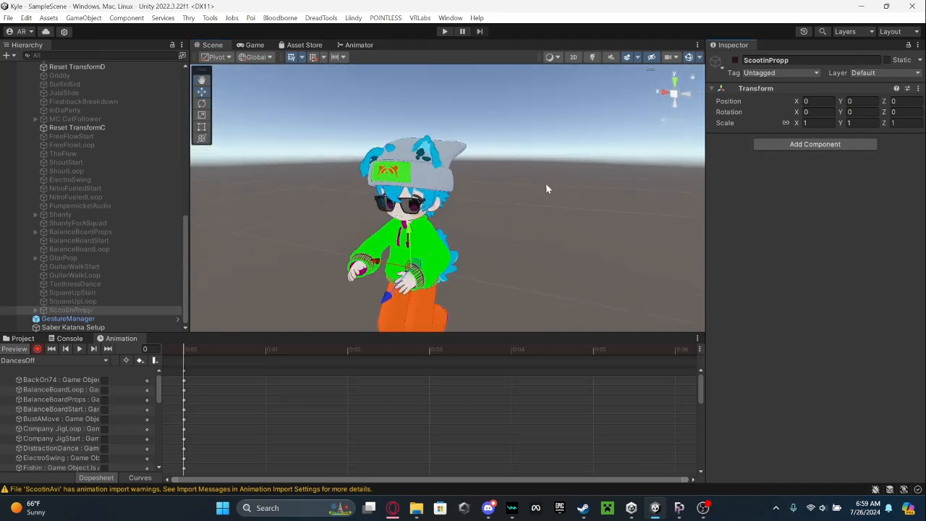
{"action": "left_click", "coordinate": [26, 350]}
Duplicate the SquareUpLoop audio object and place the copy below ScootinPropp in the avatar's hierarchy.
{"action": "left_click", "coordinate": [24, 340]}
{"action": "left_click", "coordinate": [66, 302]}
{"action": "key", "text": "ctrl+d"}
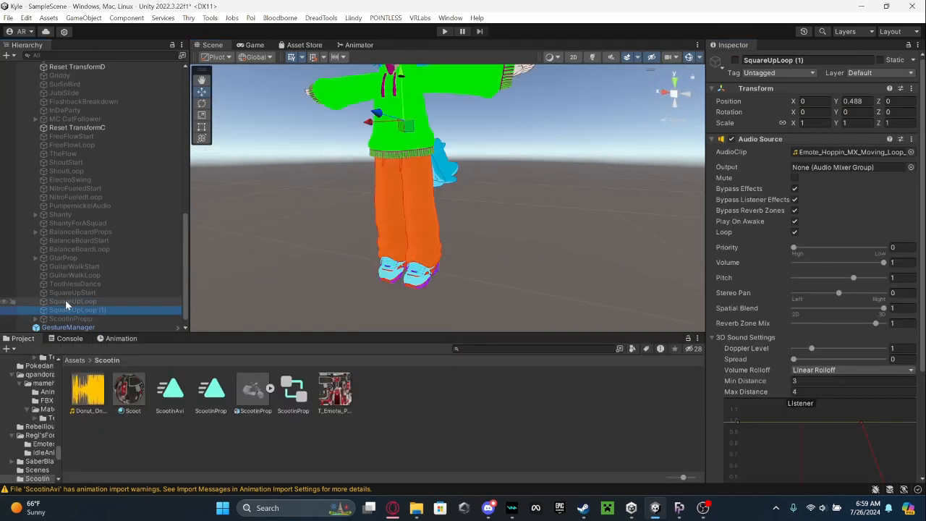
{"action": "left_click_drag", "start_coordinate": [70, 310], "coordinate": [67, 323]}
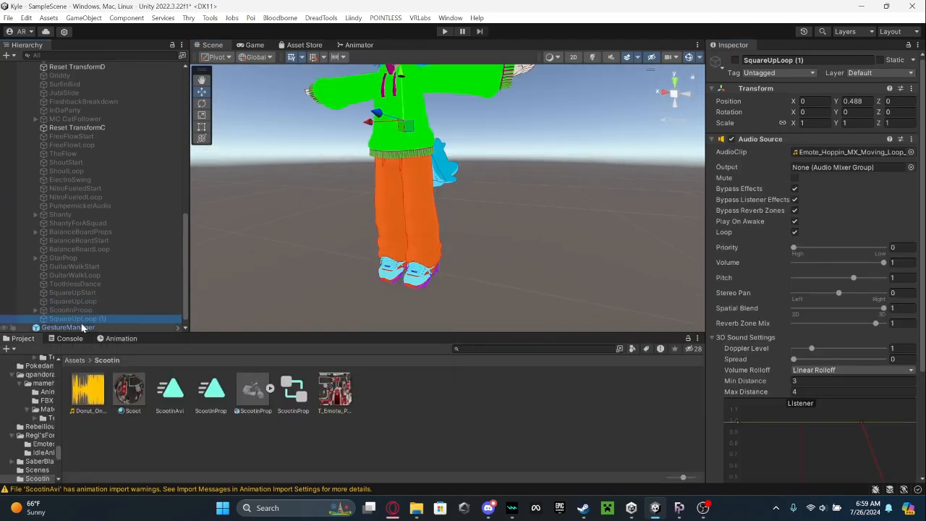
Rename the duplicated audio object as Scootin.
{"action": "left_click", "coordinate": [830, 64]}
{"action": "type", "text": "SCoot"}
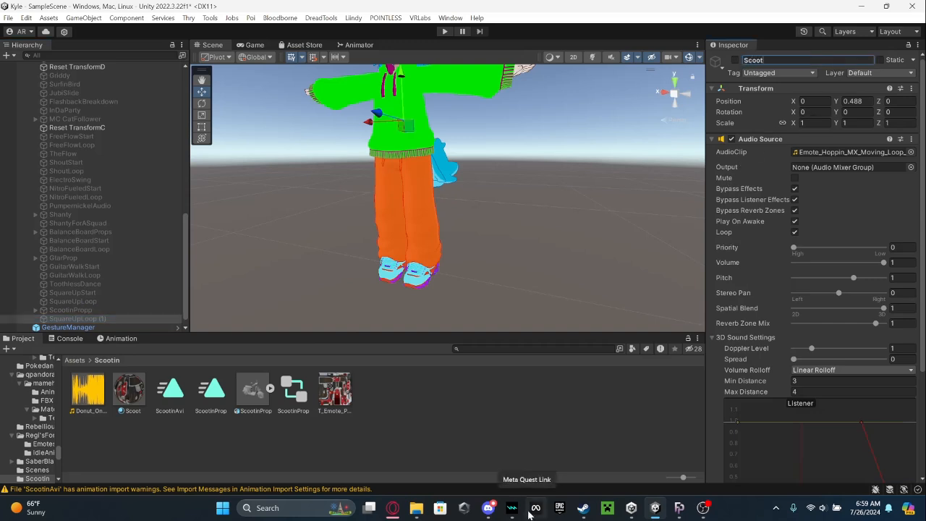
{"action": "type", "text": "in"}
{"action": "key", "text": "Return"}
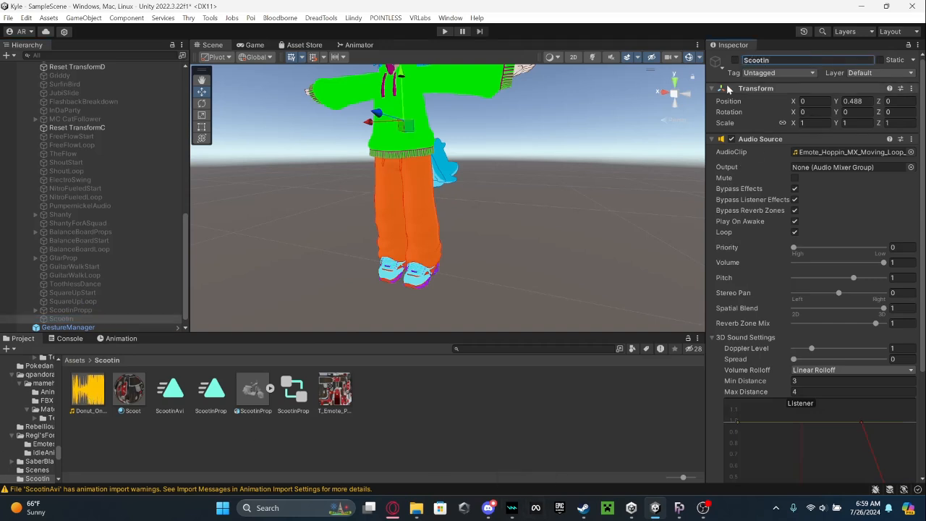
Assign Donut_One_Loop as the audio clip of the Scootin object's Audio Source.
{"action": "left_click", "coordinate": [177, 416]}
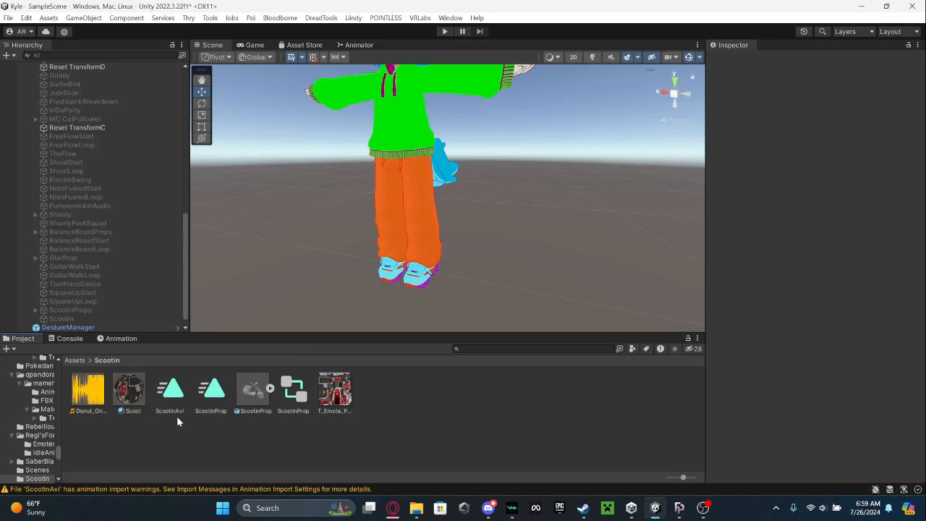
{"action": "left_click", "coordinate": [82, 321]}
{"action": "left_click_drag", "start_coordinate": [88, 391], "coordinate": [807, 153]}
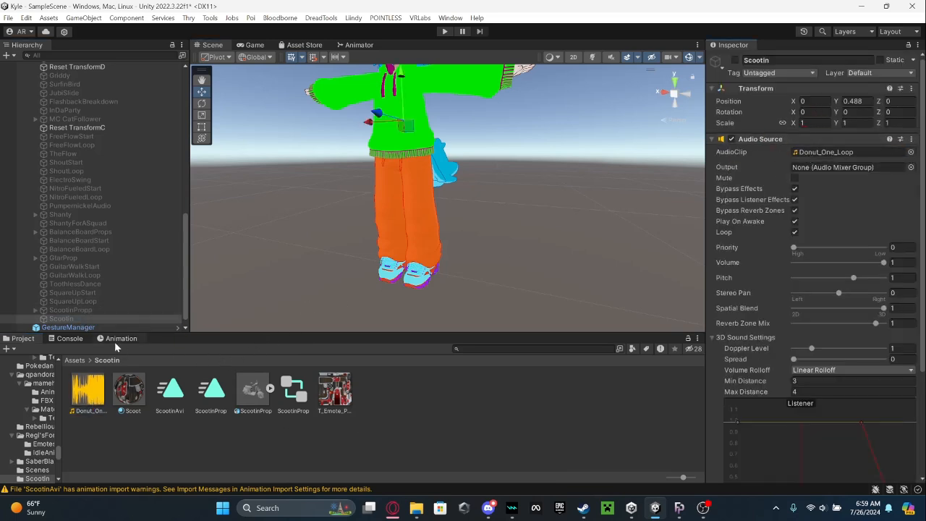
Record the Scootin audio object as inactive in the DancesOff clip and end the animation preview.
{"action": "left_click", "coordinate": [120, 339]}
{"action": "left_click", "coordinate": [38, 349]}
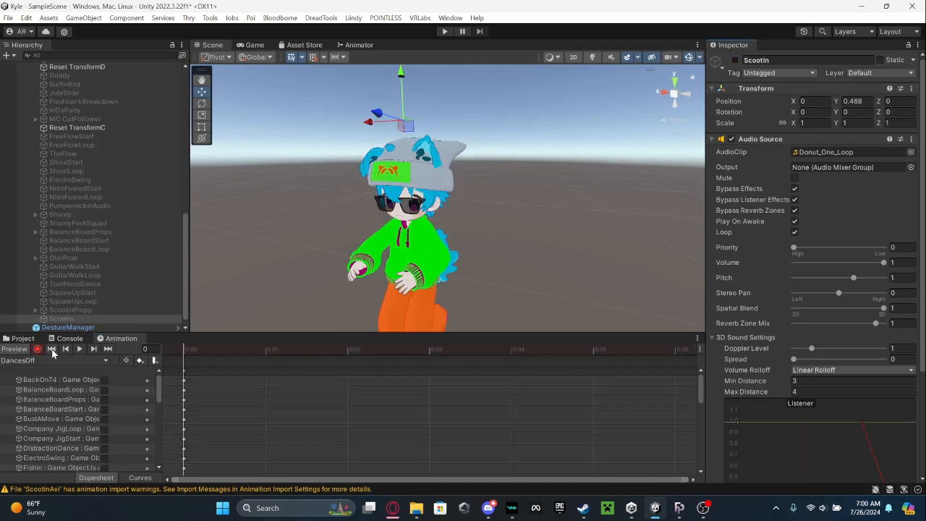
{"action": "left_click", "coordinate": [14, 349]}
{"action": "middle_click_drag", "start_coordinate": [287, 141], "coordinate": [292, 203]}
{"action": "scroll", "coordinate": [293, 203], "scroll_direction": "down", "scroll_amount": 4}
{"action": "left_click", "coordinate": [293, 202]}
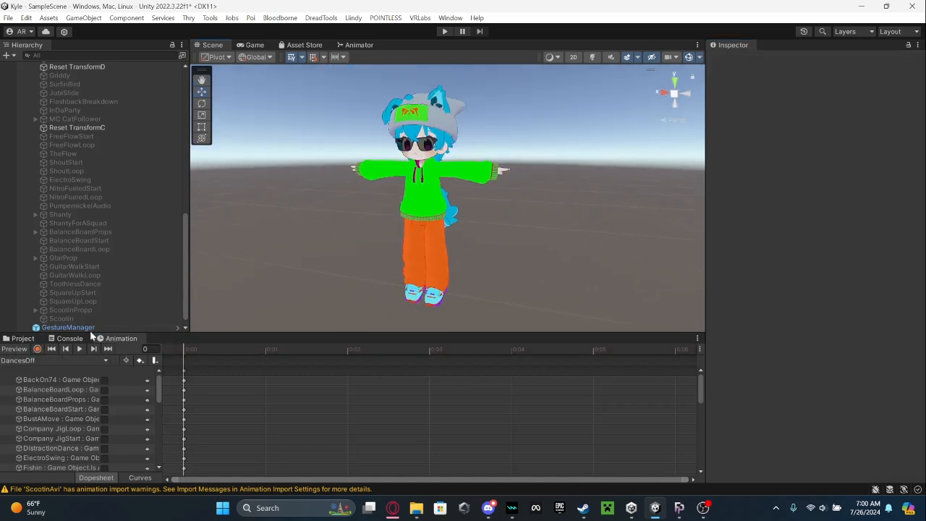
Create a new animation clip named ScootinAudio in the Assets/Scootin folder.
{"action": "left_click", "coordinate": [44, 360]}
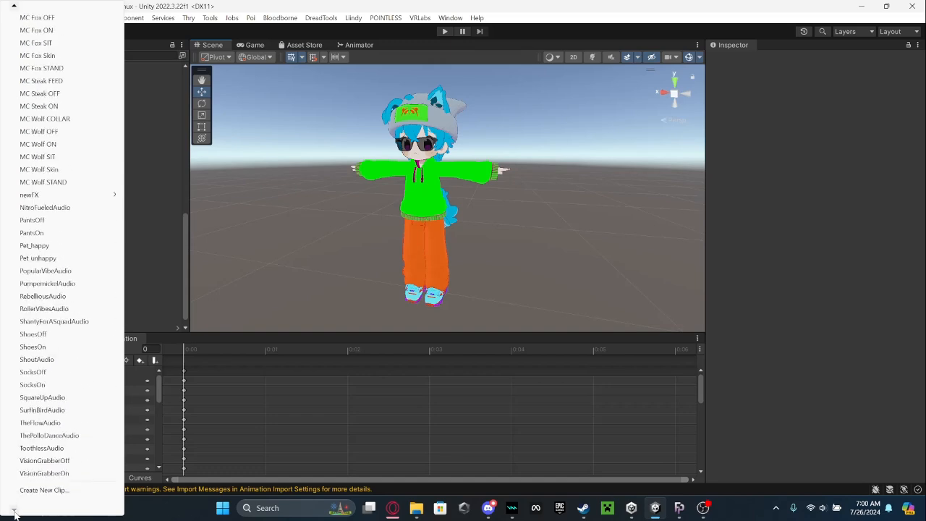
{"action": "left_click", "coordinate": [33, 502]}
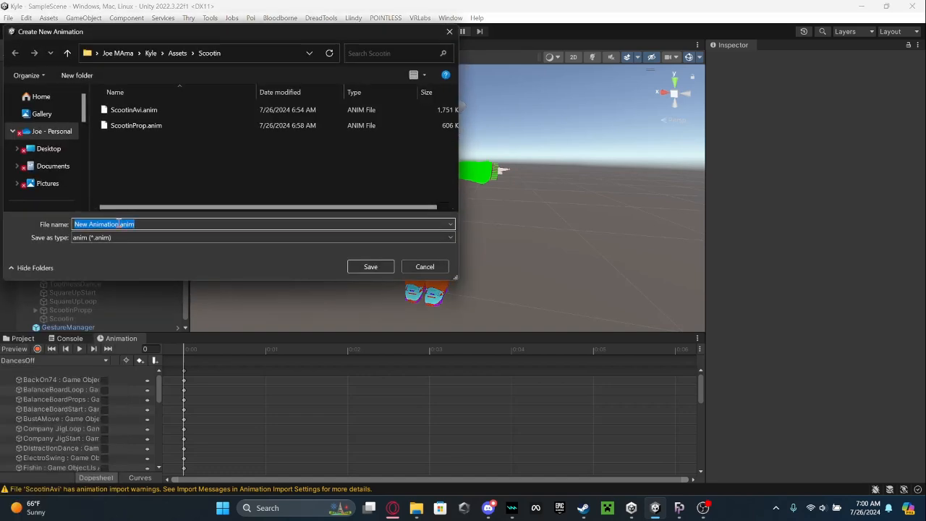
{"action": "type", "text": "ScootinAud"}
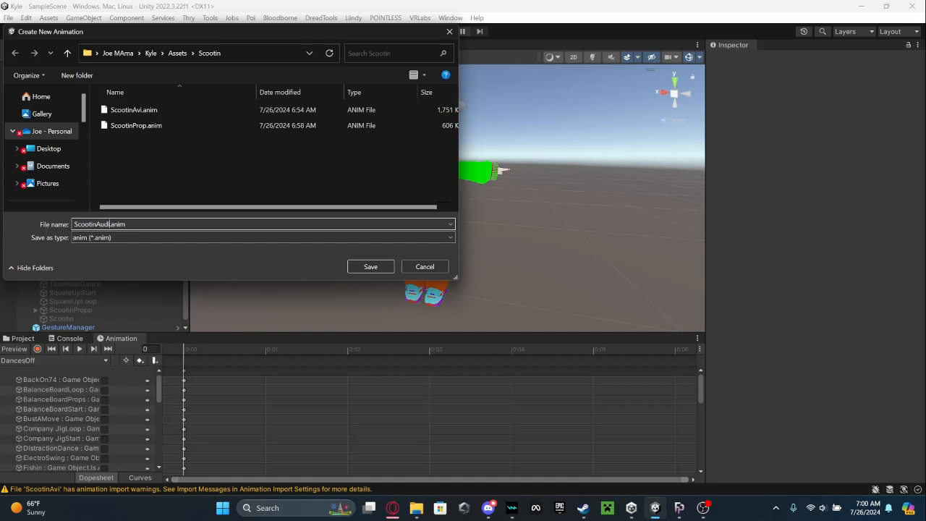
{"action": "type", "text": "io"}
{"action": "key", "text": "Return"}
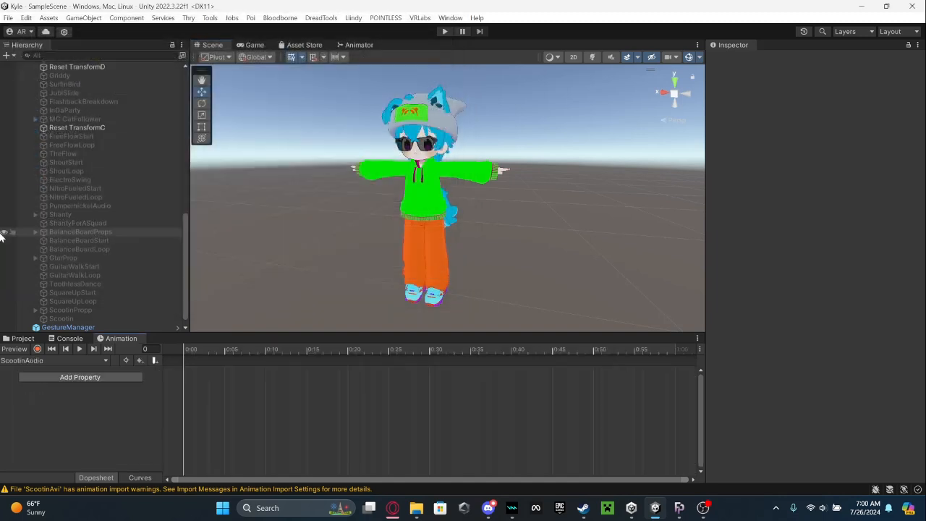
Record the Scootin audio object and ScootinPropp as active in the ScootinAudio clip and end the animation preview.
{"action": "left_click", "coordinate": [37, 349]}
{"action": "left_click", "coordinate": [62, 319]}
{"action": "left_click", "coordinate": [736, 60]}
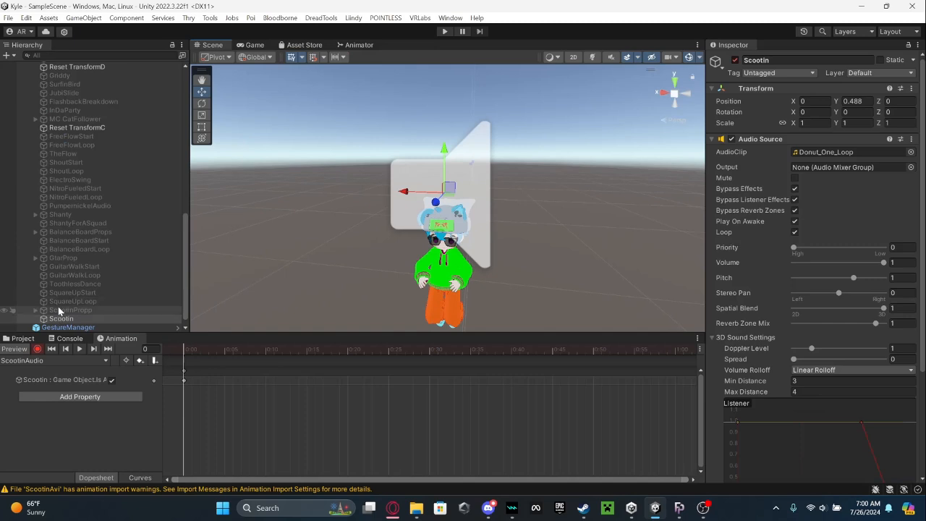
{"action": "left_click", "coordinate": [60, 310]}
{"action": "left_click", "coordinate": [735, 61]}
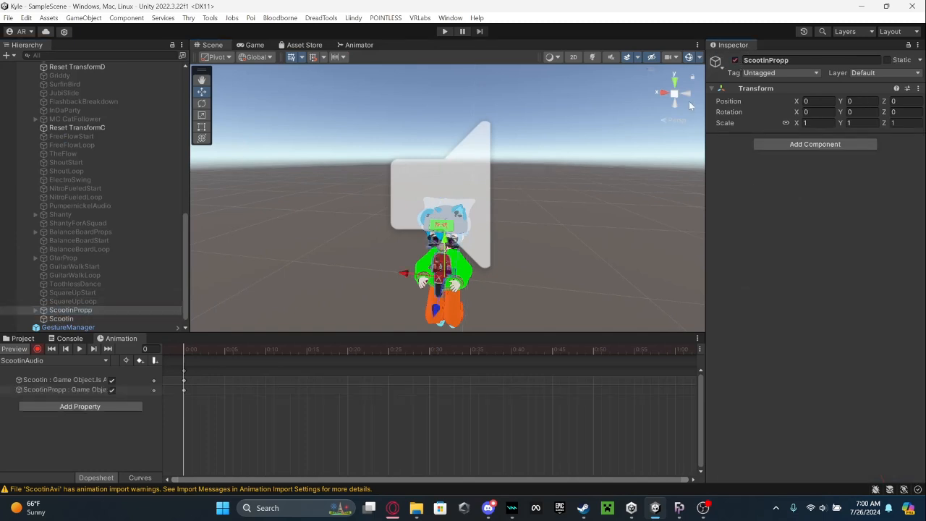
{"action": "right_click_drag", "start_coordinate": [575, 171], "coordinate": [546, 162]}
{"action": "key", "text": "w"}
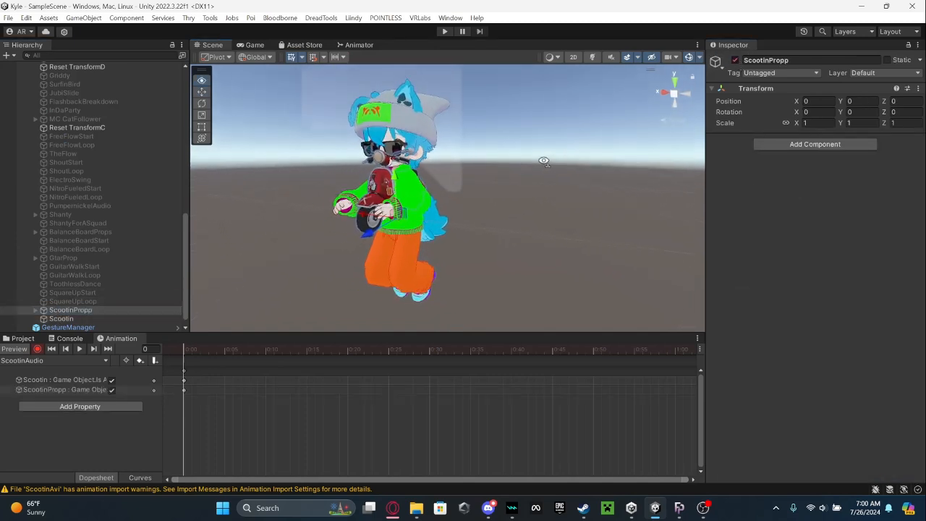
{"action": "left_click", "coordinate": [9, 349]}
{"action": "key", "text": "s"}
{"action": "right_click_drag", "start_coordinate": [273, 236], "coordinate": [270, 235]}
{"action": "left_click", "coordinate": [343, 115]}
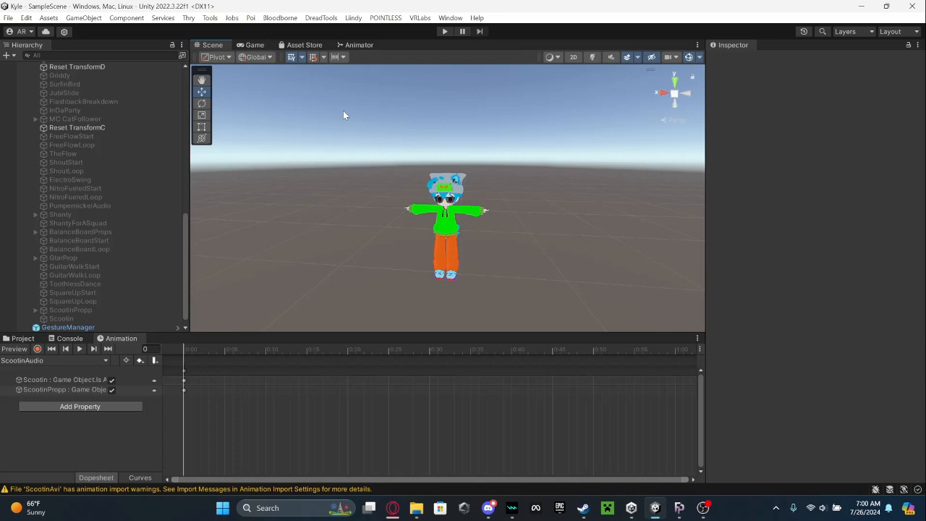
Open the Go Loco FX Beyond animator controller from the GogoLoco Beyond (VRCFury) object.
{"action": "scroll", "coordinate": [97, 174], "scroll_direction": "up", "scroll_amount": 10}
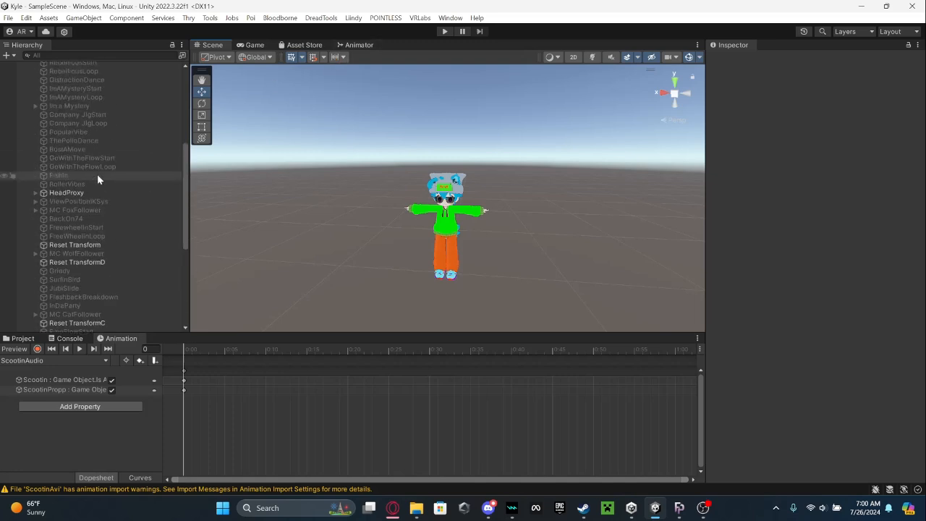
{"action": "scroll", "coordinate": [94, 150], "scroll_direction": "up", "scroll_amount": 3}
{"action": "left_click", "coordinate": [108, 239]}
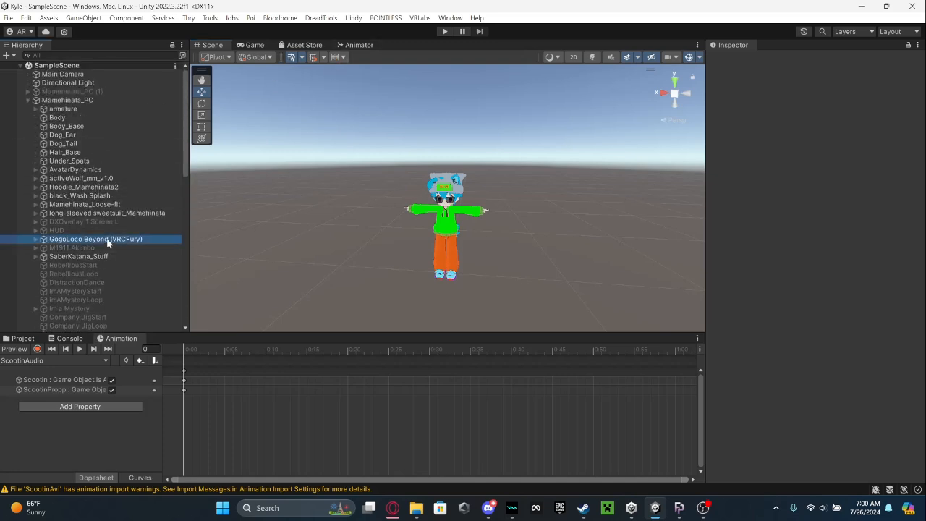
{"action": "double_click", "coordinate": [814, 274]}
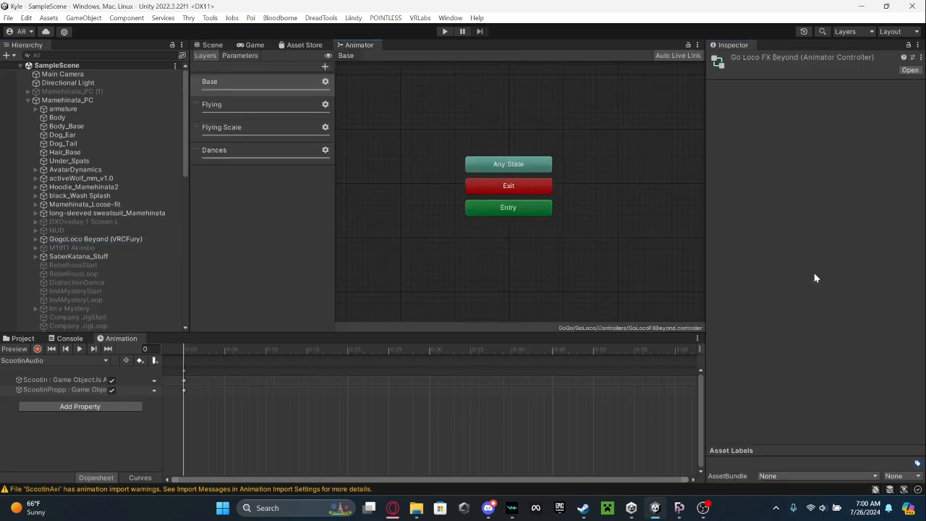
Find the Scootin assets folder in the project and open the FX controller's Dances layer.
{"action": "left_click", "coordinate": [29, 339]}
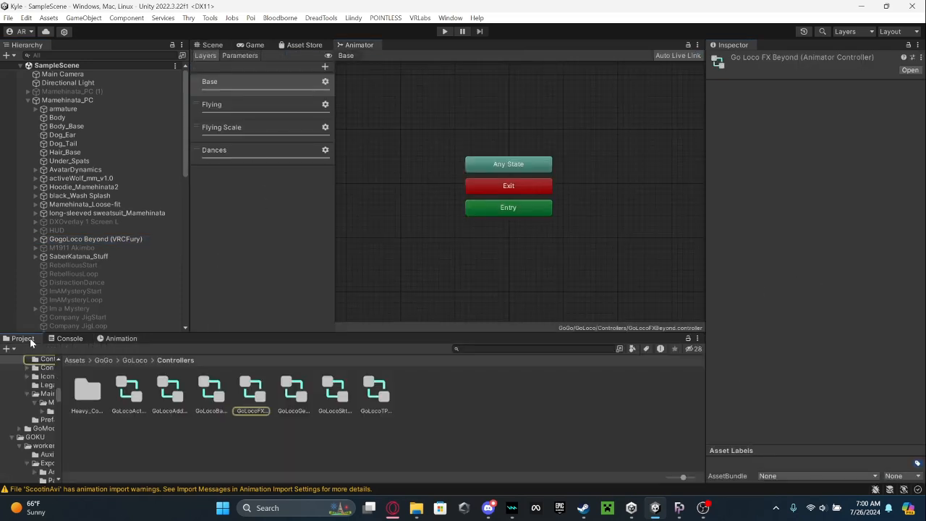
{"action": "left_click", "coordinate": [509, 349]}
{"action": "type", "text": "Scootin"}
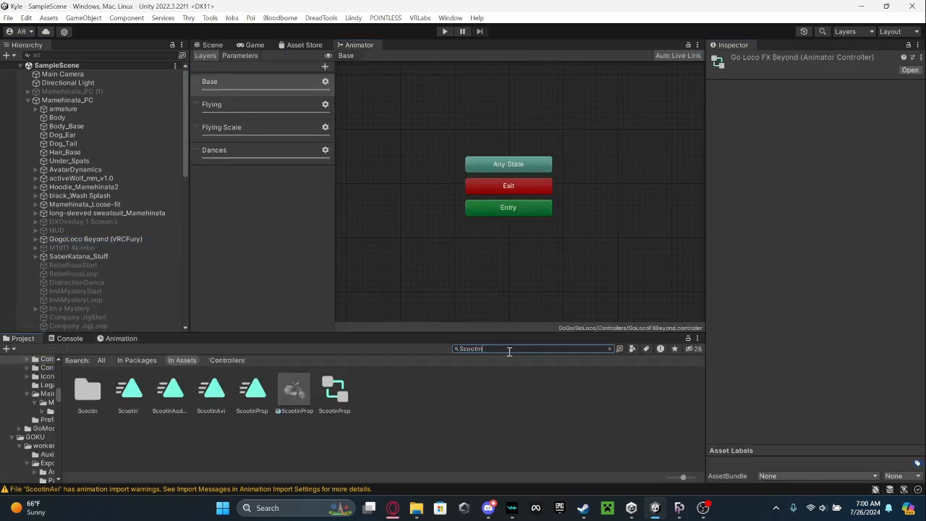
{"action": "left_click", "coordinate": [244, 397]}
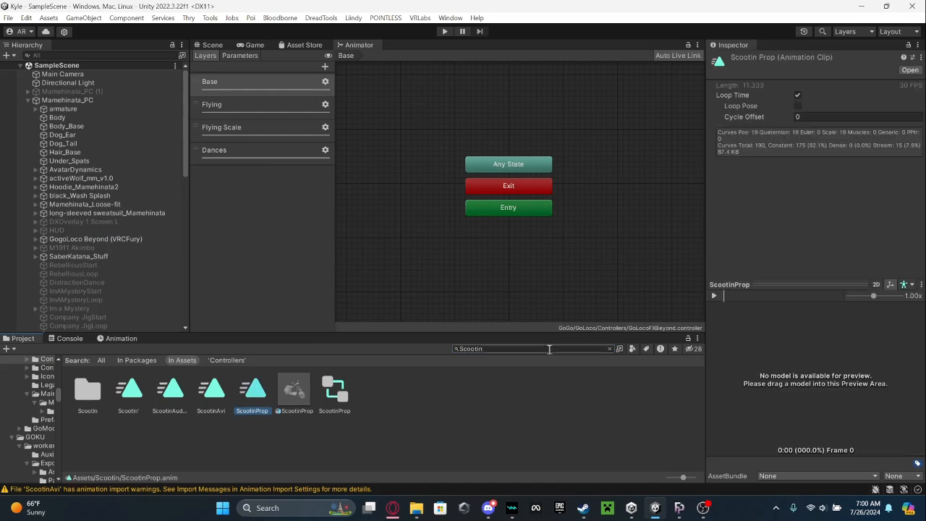
{"action": "left_click", "coordinate": [611, 349]}
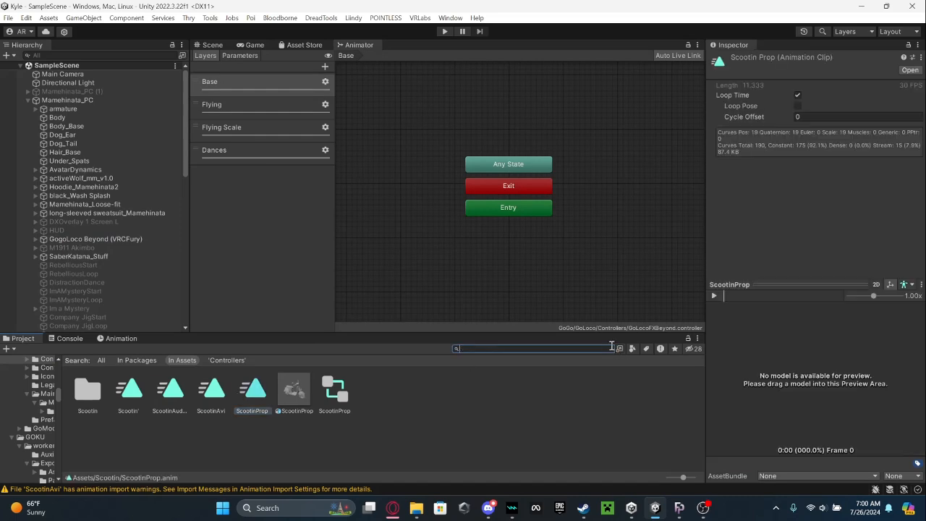
{"action": "left_click", "coordinate": [543, 244]}
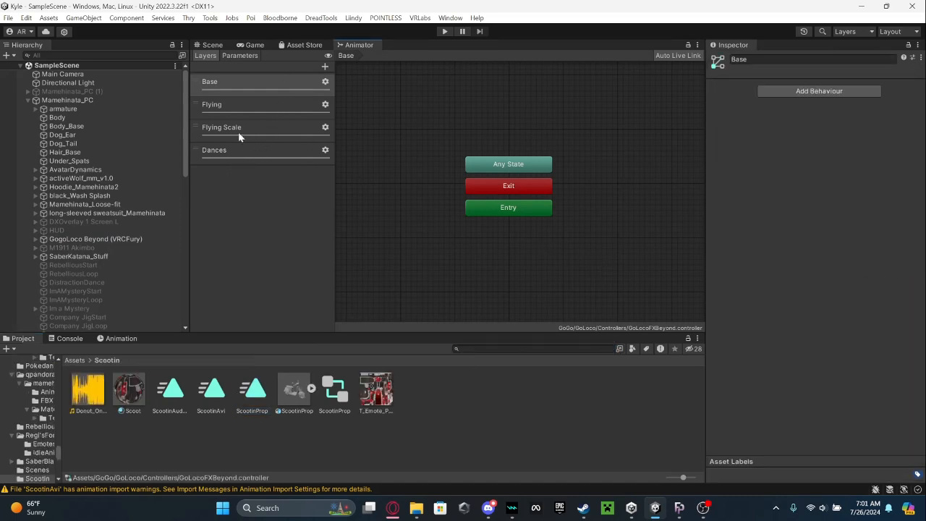
{"action": "left_click", "coordinate": [240, 153]}
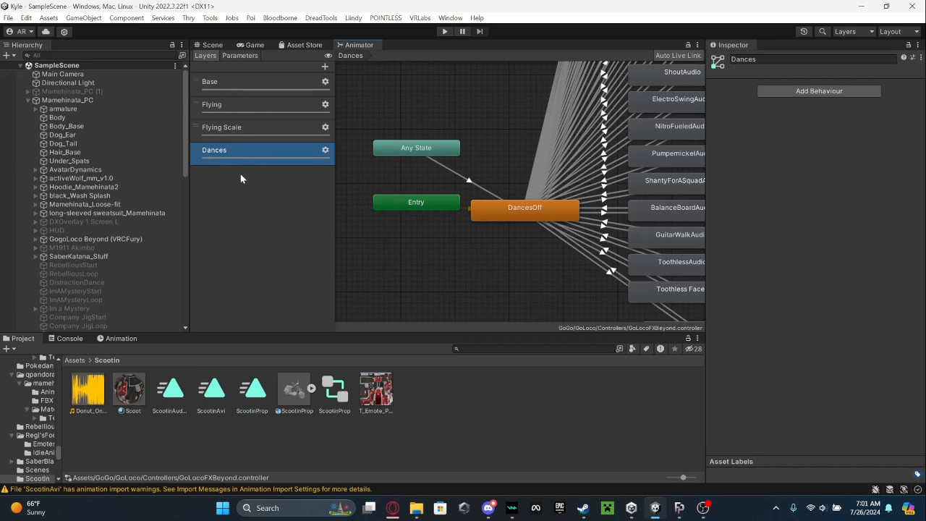
Examine the controller's parameters, the DancesOff state and the conditions of the Any State to DancesOff transition in the Dances layer.
{"action": "mouse_move", "coordinate": [411, 143]}
{"action": "middle_mouse_down"}
{"action": "mouse_move", "coordinate": [403, 144]}
{"action": "mouse_move", "coordinate": [434, 170]}
{"action": "mouse_move", "coordinate": [419, 157]}
{"action": "middle_mouse_up"}
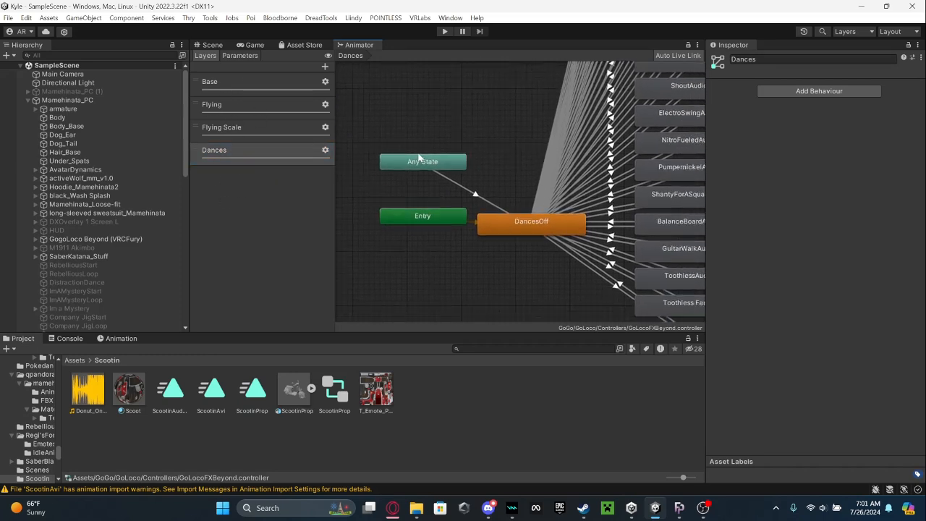
{"action": "left_click", "coordinate": [241, 56]}
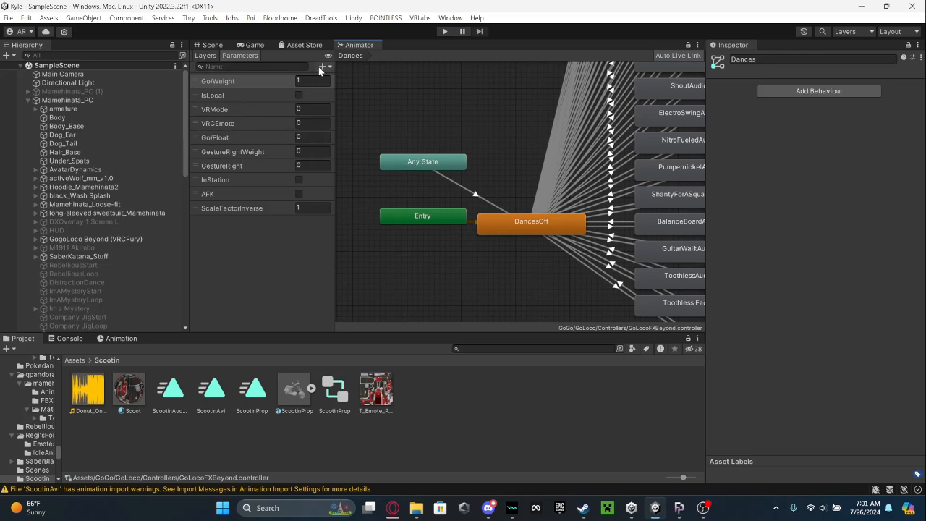
{"action": "middle_click_drag", "start_coordinate": [445, 204], "coordinate": [418, 177]}
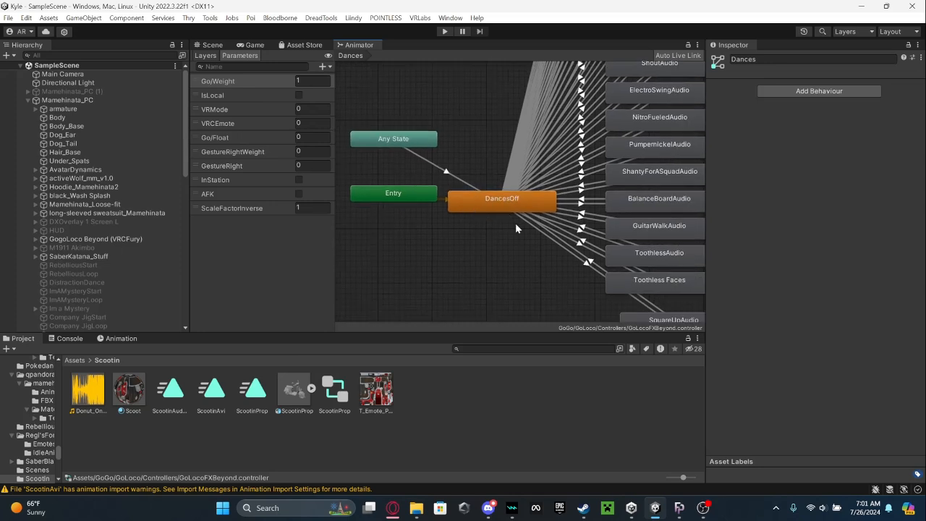
{"action": "left_click", "coordinate": [508, 206]}
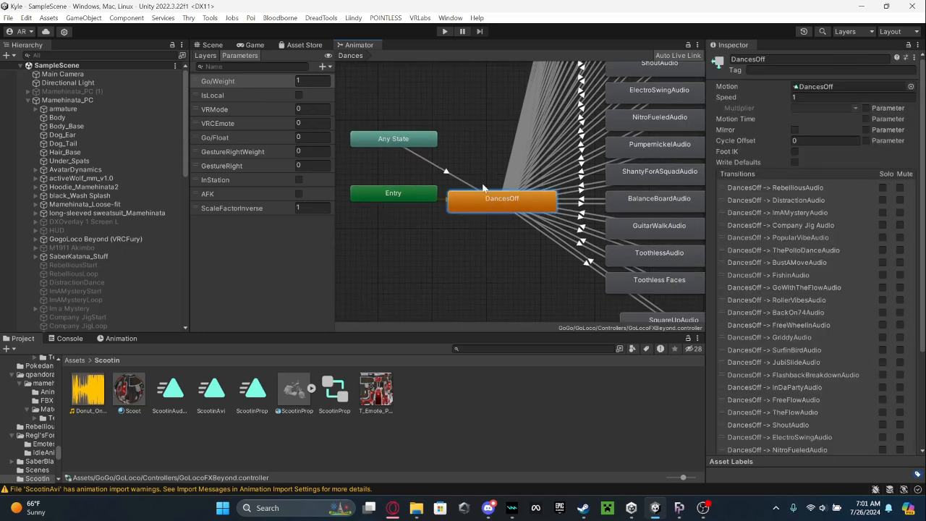
{"action": "right_click", "coordinate": [486, 201]}
{"action": "key", "text": "Escape"}
{"action": "left_click", "coordinate": [462, 174]}
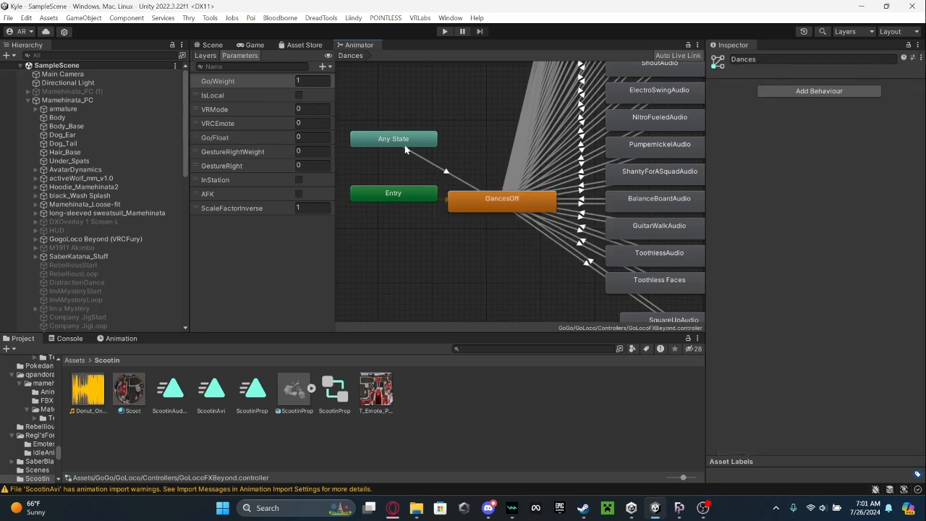
{"action": "left_click", "coordinate": [452, 177]}
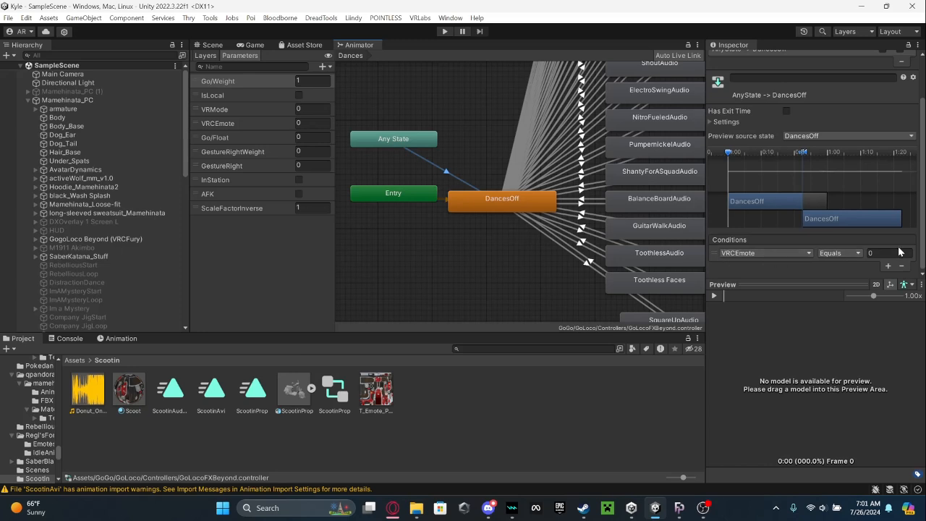
Add the ScootinAudio clip as a new state below SquareUpAudio in the Dances layer.
{"action": "middle_click_drag", "start_coordinate": [659, 173], "coordinate": [533, 109]}
{"action": "left_click_drag", "start_coordinate": [559, 246], "coordinate": [547, 232]}
{"action": "left_click", "coordinate": [541, 276]}
{"action": "middle_click_drag", "start_coordinate": [510, 156], "coordinate": [538, 265]}
{"action": "scroll", "coordinate": [537, 264], "scroll_direction": "down", "scroll_amount": 8}
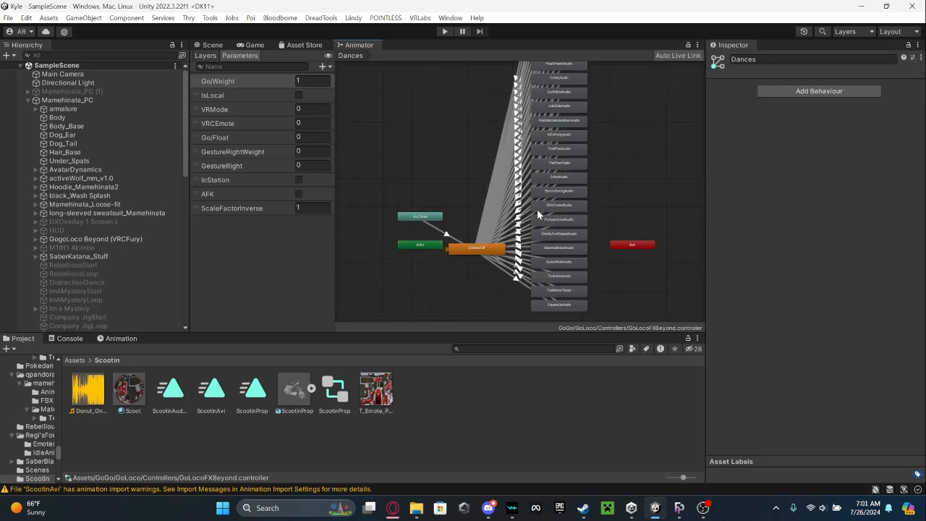
{"action": "middle_click_drag", "start_coordinate": [569, 191], "coordinate": [562, 166]}
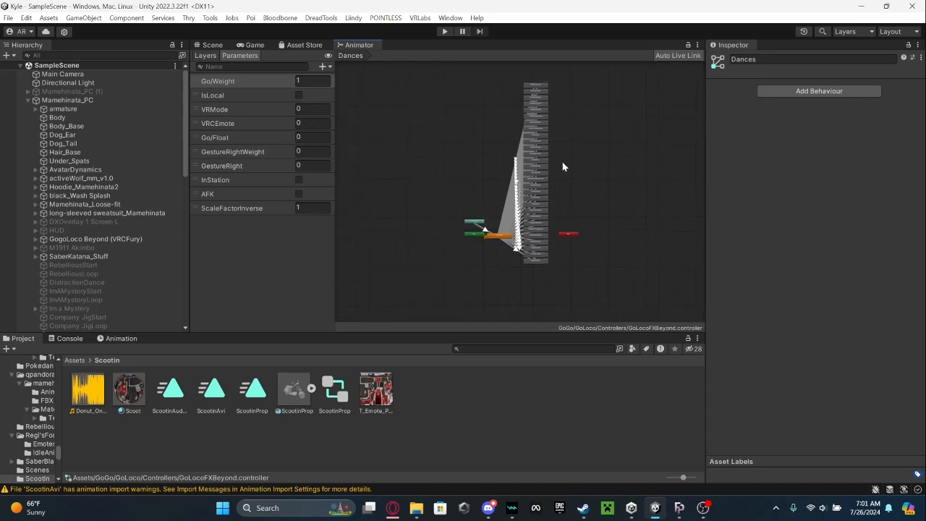
{"action": "scroll", "coordinate": [496, 252], "scroll_direction": "up", "scroll_amount": 4}
{"action": "scroll", "coordinate": [519, 255], "scroll_direction": "up", "scroll_amount": 3}
{"action": "middle_click_drag", "start_coordinate": [518, 255], "coordinate": [502, 186]}
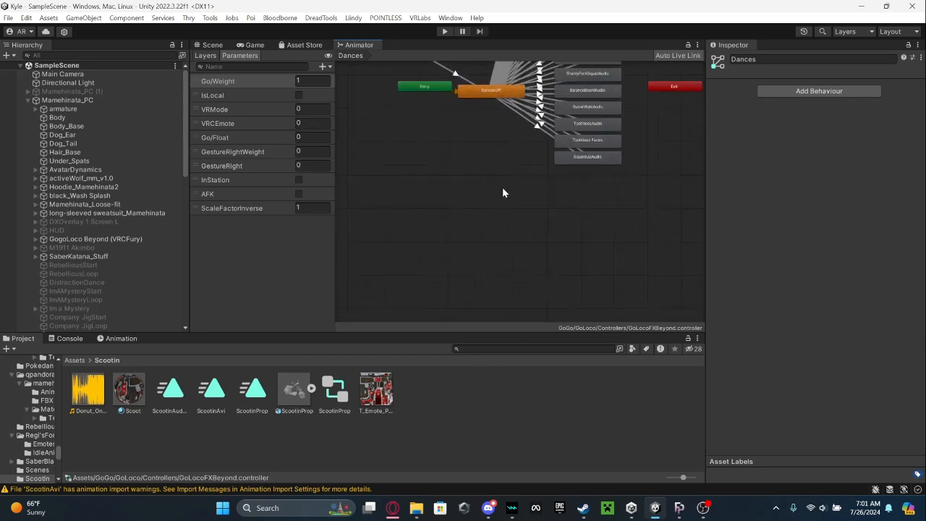
{"action": "scroll", "coordinate": [502, 188], "scroll_direction": "up", "scroll_amount": 2}
{"action": "left_click_drag", "start_coordinate": [177, 389], "coordinate": [609, 174]}
{"action": "left_click", "coordinate": [538, 250]}
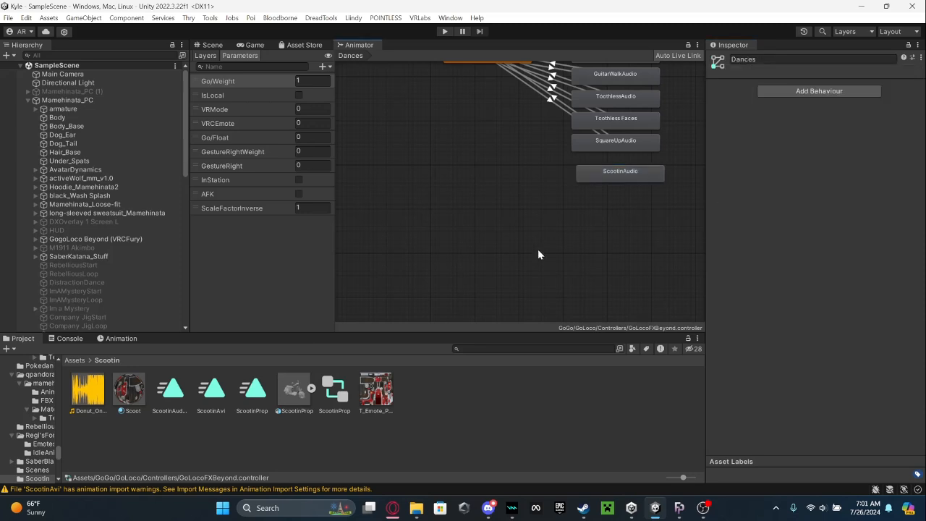
Align the ScootinAudio state directly beneath SquareUpAudio in the column of dance states.
{"action": "middle_click_drag", "start_coordinate": [556, 168], "coordinate": [561, 237]}
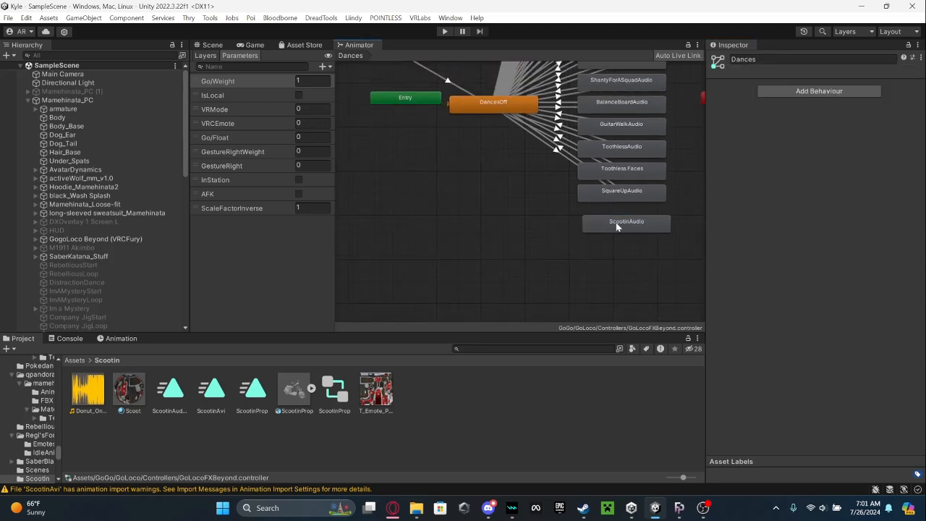
{"action": "left_click_drag", "start_coordinate": [616, 222], "coordinate": [612, 214]}
{"action": "left_click", "coordinate": [608, 257]}
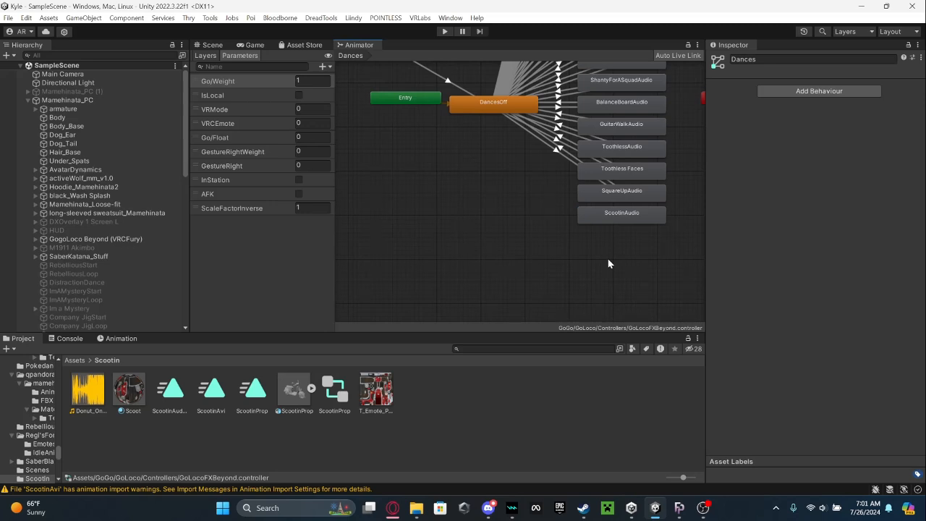
Create transitions from DancesOff to ScootinAudio and from ScootinAudio back to DancesOff.
{"action": "scroll", "coordinate": [604, 258], "scroll_direction": "up", "scroll_amount": 3}
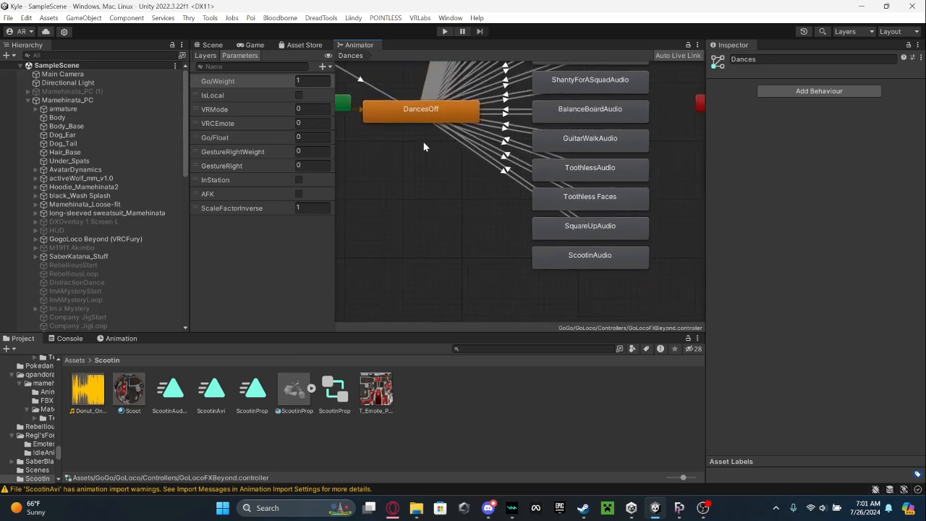
{"action": "left_click", "coordinate": [403, 109]}
{"action": "right_click", "coordinate": [403, 109]}
{"action": "left_click", "coordinate": [423, 117]}
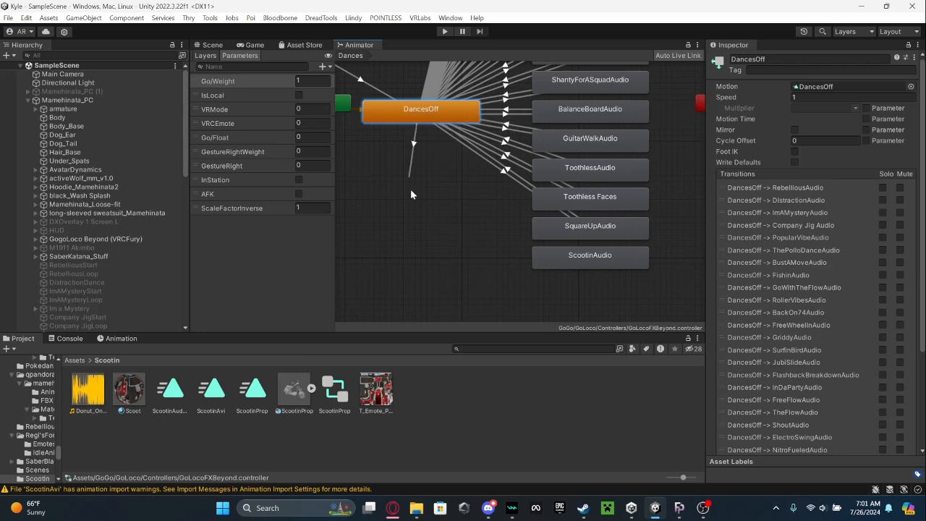
{"action": "left_click", "coordinate": [547, 258]}
{"action": "right_click", "coordinate": [548, 258]}
{"action": "left_click", "coordinate": [579, 265]}
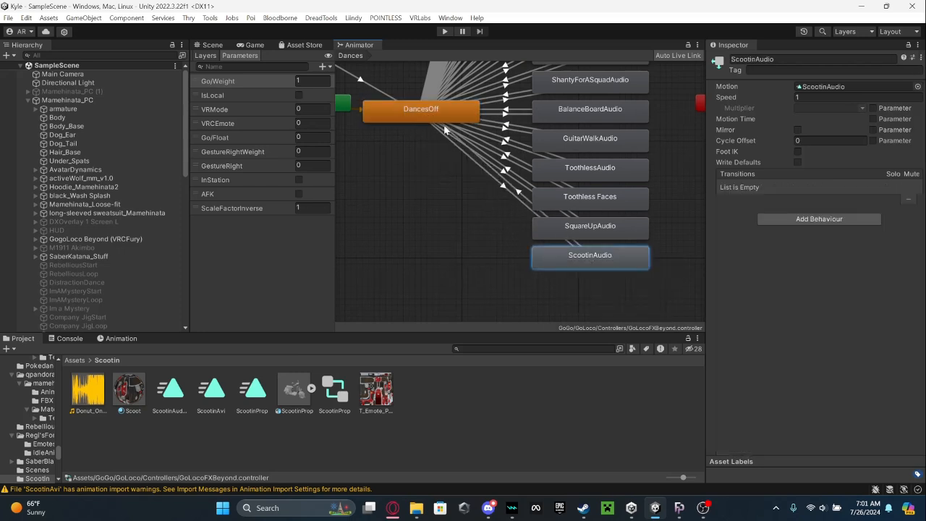
{"action": "left_click", "coordinate": [437, 109]}
Move the ScootinAudio state aside to separate its transitions and set the DancesOff to ScootinAudio transition duration to 0.
{"action": "left_click_drag", "start_coordinate": [588, 271], "coordinate": [529, 251]}
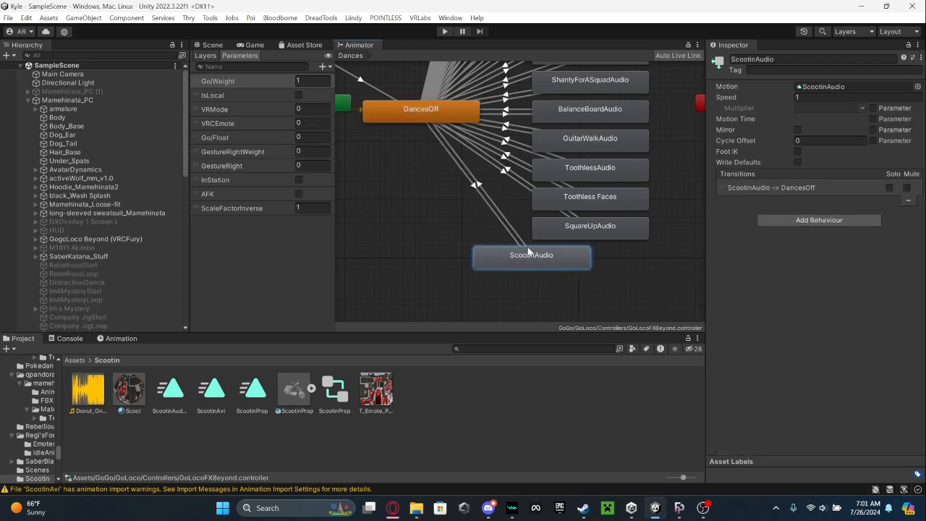
{"action": "left_click", "coordinate": [461, 187]}
{"action": "left_click", "coordinate": [699, 183]}
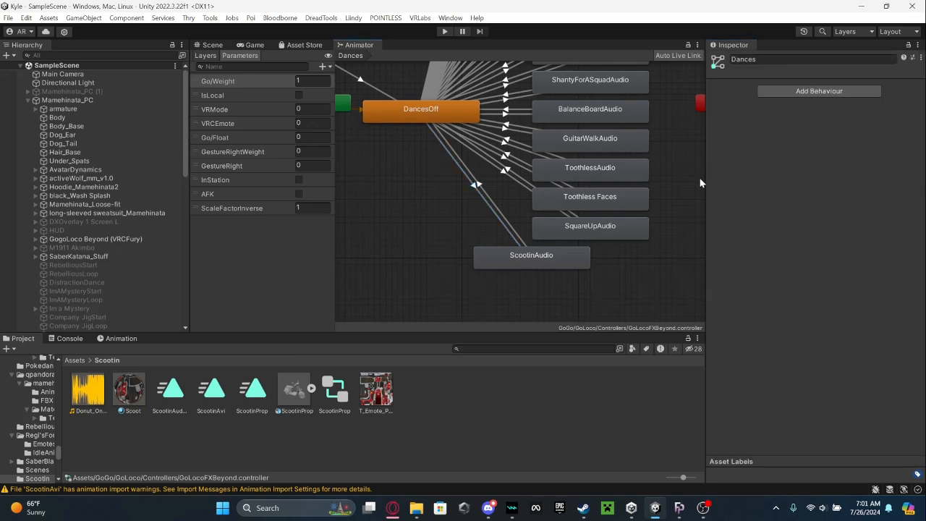
{"action": "left_click", "coordinate": [472, 183]}
{"action": "left_click", "coordinate": [727, 173]}
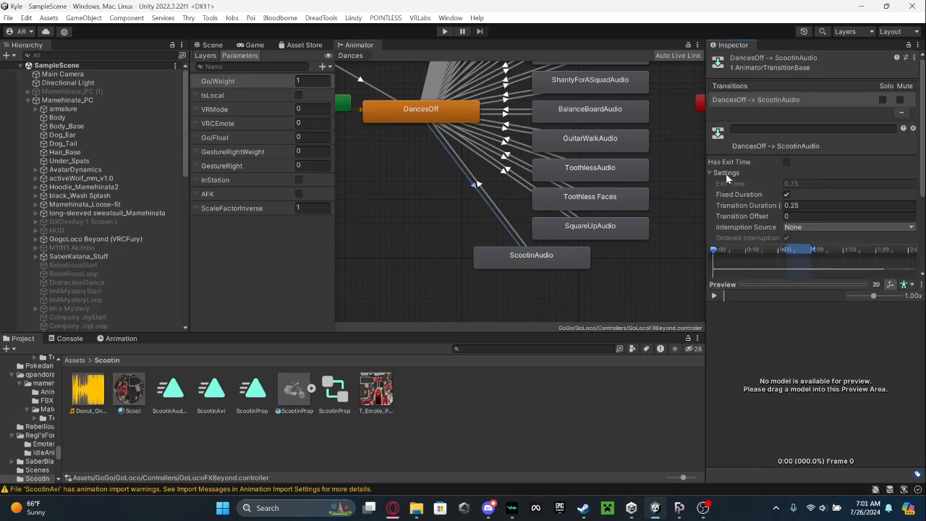
{"action": "left_click", "coordinate": [809, 206]}
{"action": "key", "text": "BackSpace"}
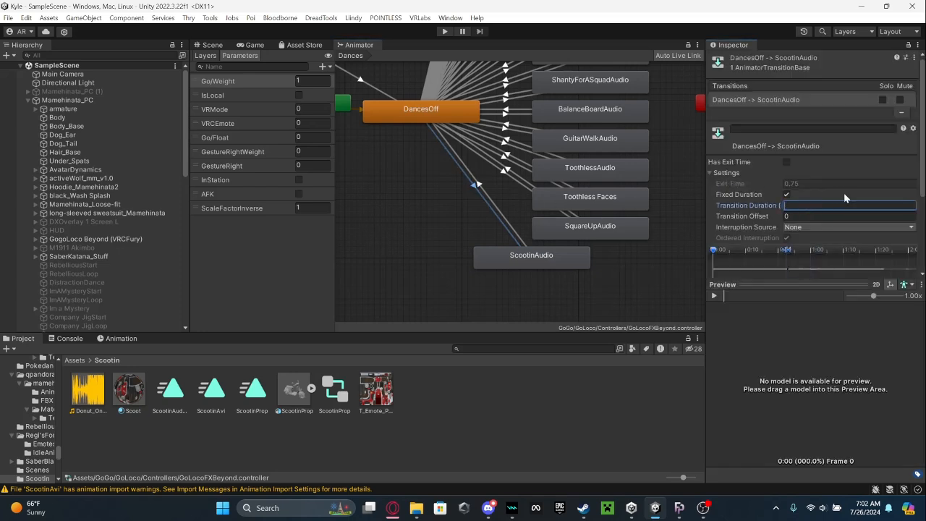
Add a condition to the DancesOff to ScootinAudio transition using the VRCEmote parameter with the Equals comparison.
{"action": "scroll", "coordinate": [843, 193], "scroll_direction": "down", "scroll_amount": 3}
{"action": "left_click", "coordinate": [488, 166]}
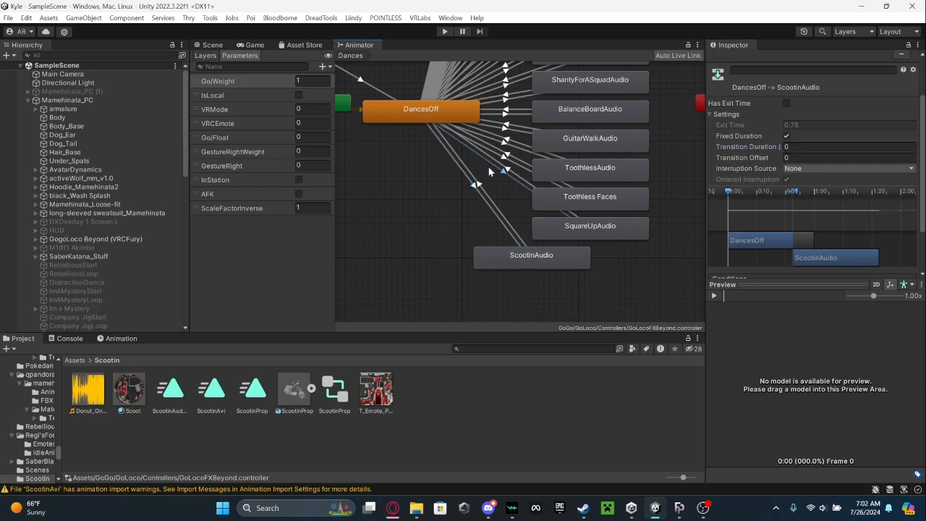
{"action": "left_click", "coordinate": [463, 171]}
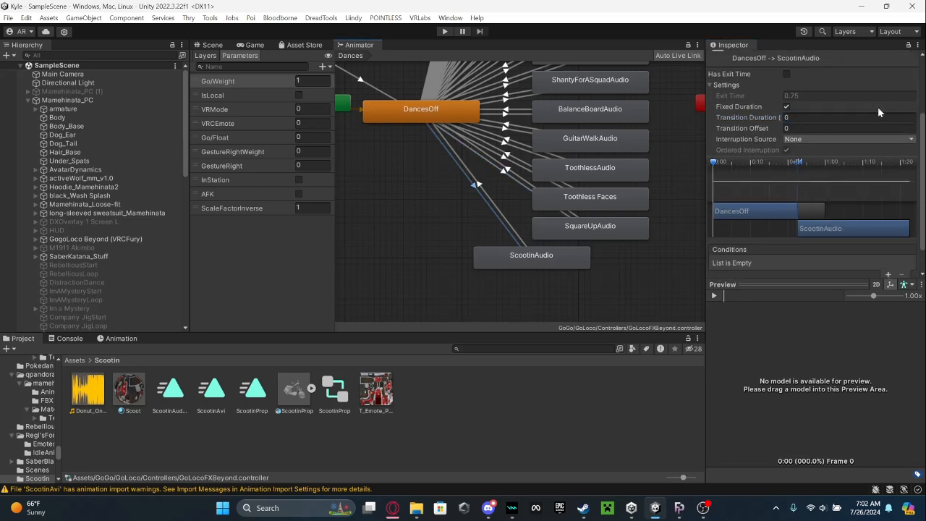
{"action": "left_click", "coordinate": [886, 228]}
{"action": "left_click", "coordinate": [789, 253]}
{"action": "type", "text": "vr"}
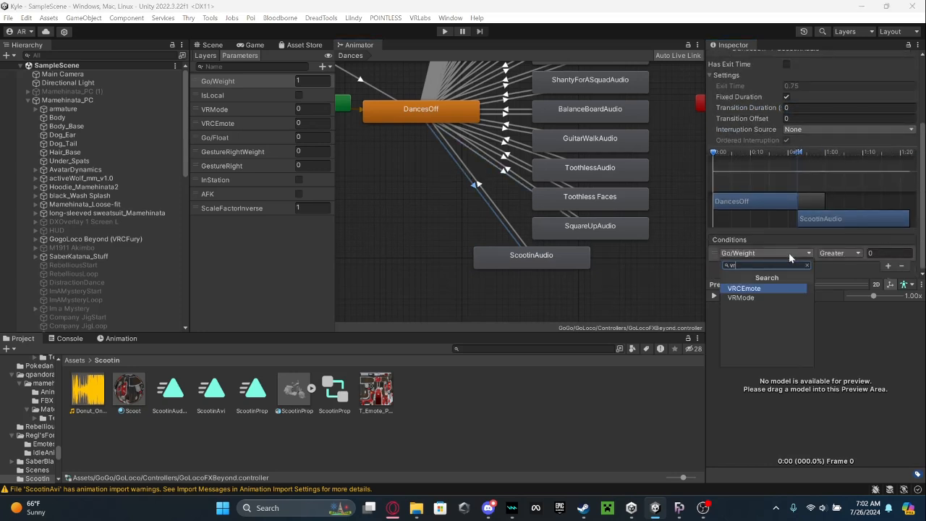
{"action": "left_click", "coordinate": [753, 288]}
{"action": "left_click", "coordinate": [833, 252]}
{"action": "left_click", "coordinate": [851, 290]}
{"action": "left_click", "coordinate": [872, 253]}
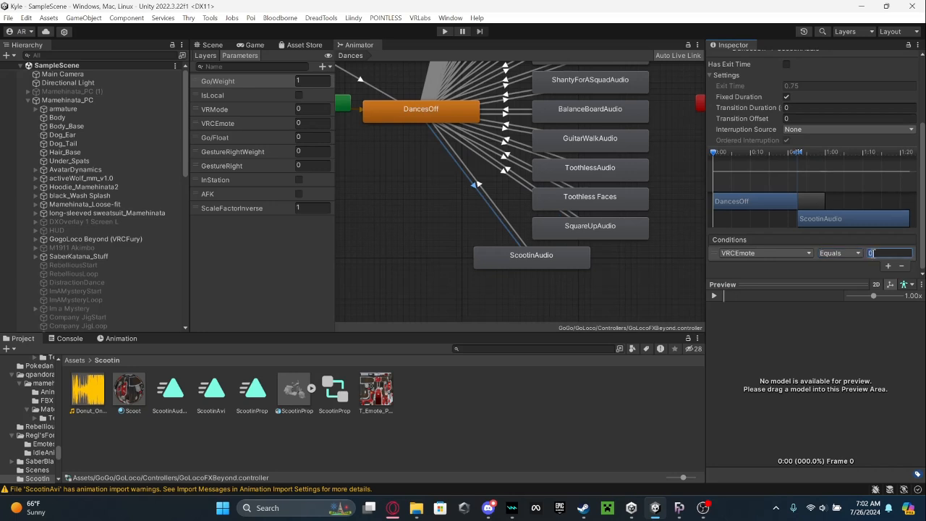
Turn off Has Exit Time on the ScootinAudio to DancesOff transition and set its transition duration to 0.
{"action": "left_click", "coordinate": [479, 183]}
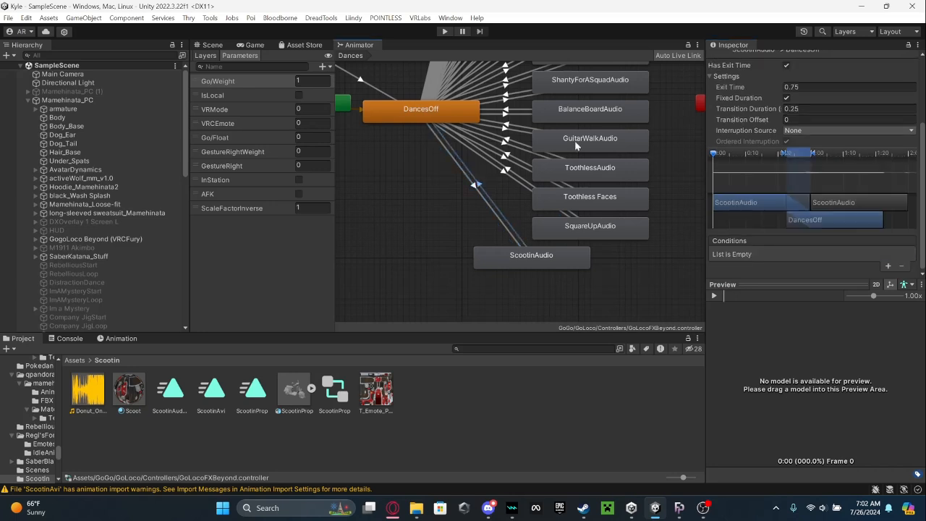
{"action": "left_click", "coordinate": [786, 65]}
{"action": "left_click", "coordinate": [804, 113]}
{"action": "key", "text": "BackSpace"}
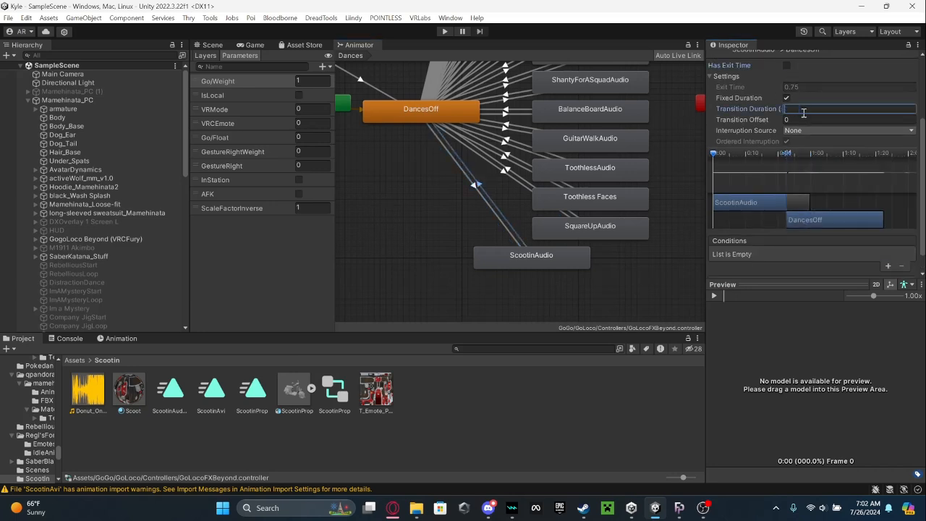
Add the condition VRCEmote NotEqual 40 to the ScootinAudio to DancesOff transition and realign the ScootinAudio state beneath SquareUpAudio.
{"action": "scroll", "coordinate": [903, 262], "scroll_direction": "down", "scroll_amount": 1}
{"action": "left_click", "coordinate": [888, 248]}
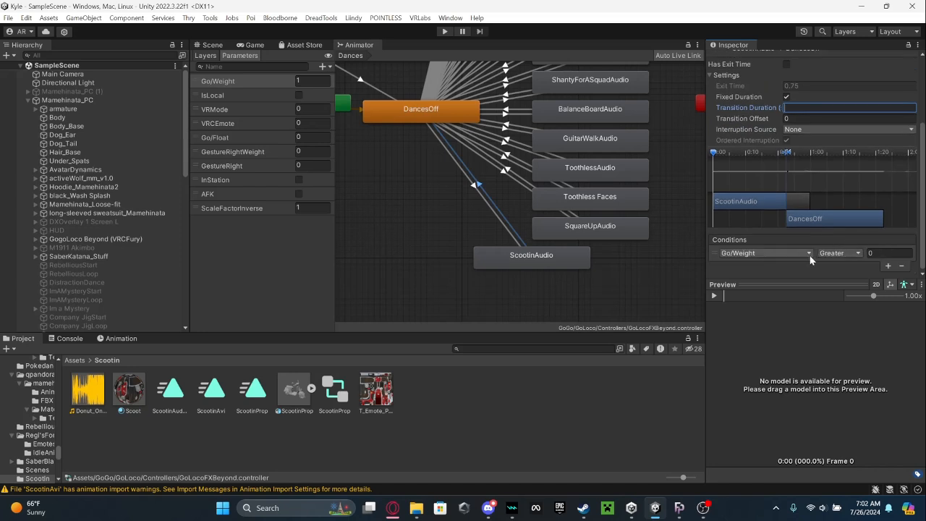
{"action": "left_click", "coordinate": [808, 253]}
{"action": "left_click", "coordinate": [760, 290]}
{"action": "left_click", "coordinate": [840, 253]}
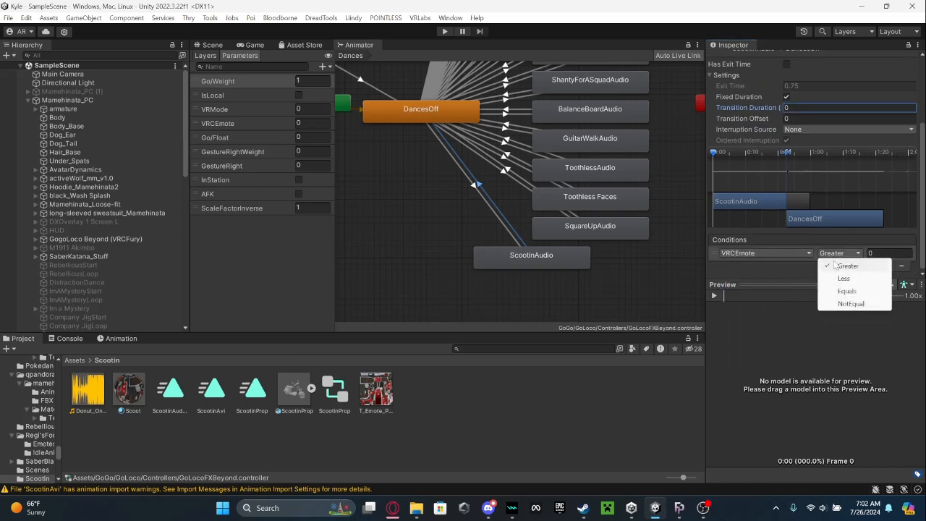
{"action": "left_click", "coordinate": [851, 303]}
{"action": "left_click", "coordinate": [874, 253]}
{"action": "type", "text": "4"}
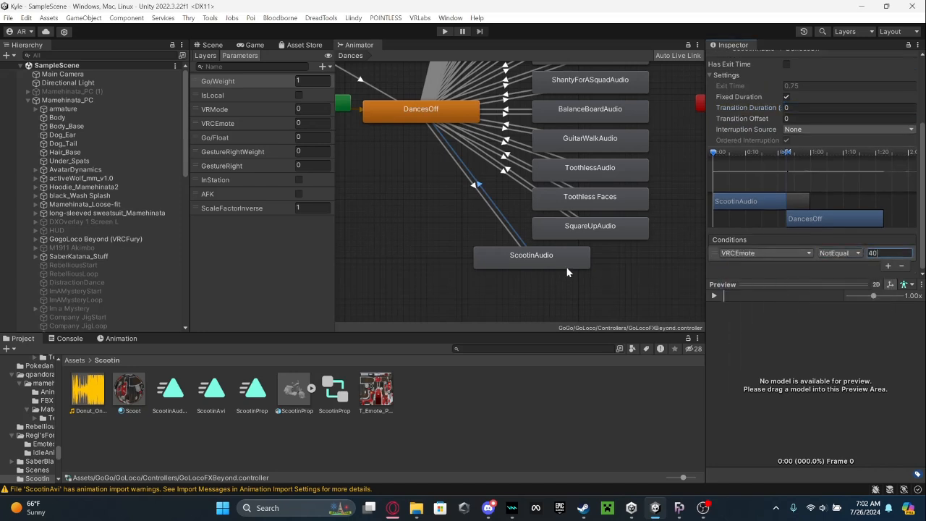
{"action": "left_click_drag", "start_coordinate": [565, 264], "coordinate": [623, 265]}
{"action": "left_click", "coordinate": [471, 303]}
Locate the GoLocoAction controller asset referenced by the GogoLoco Beyond (VRCFury) object.
{"action": "left_click", "coordinate": [94, 239]}
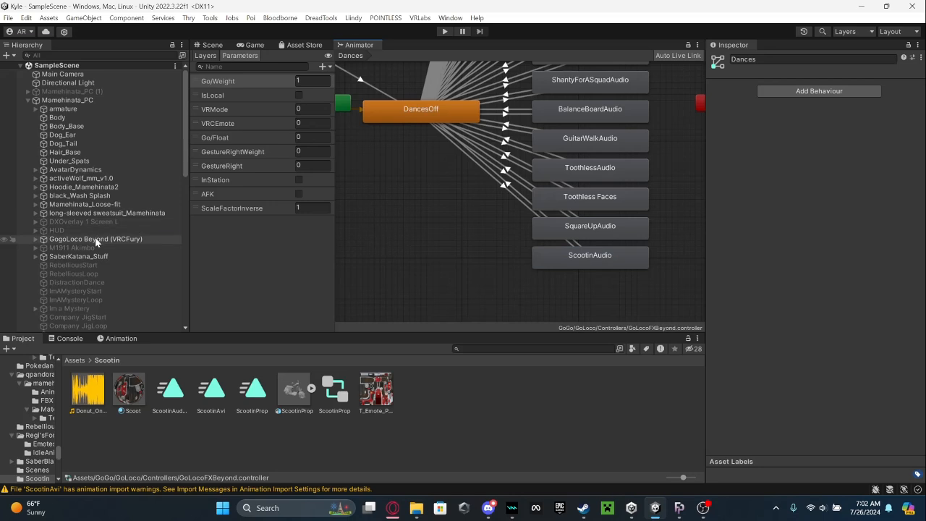
{"action": "left_click", "coordinate": [817, 222]}
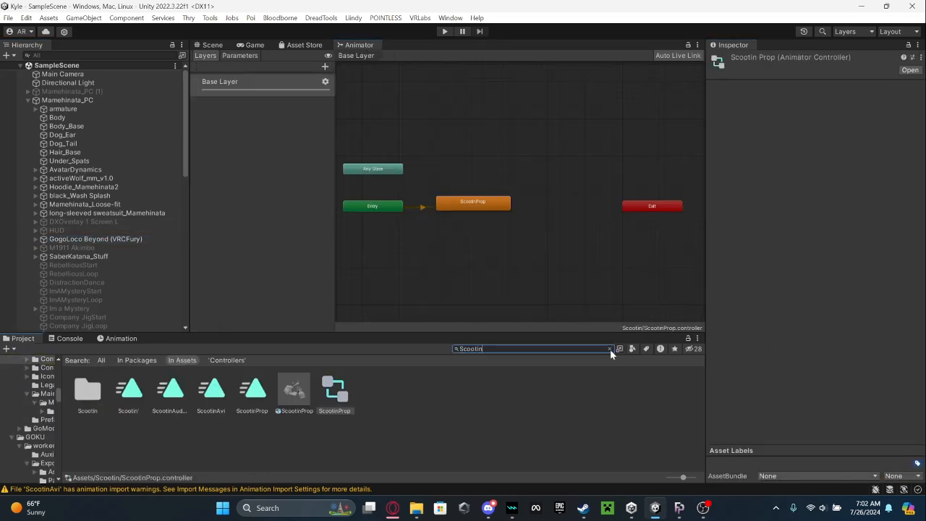
Examine the ScootinProp state and its settings in the Base Layer of the ScootinProp animator controller.
{"action": "left_click", "coordinate": [611, 350]}
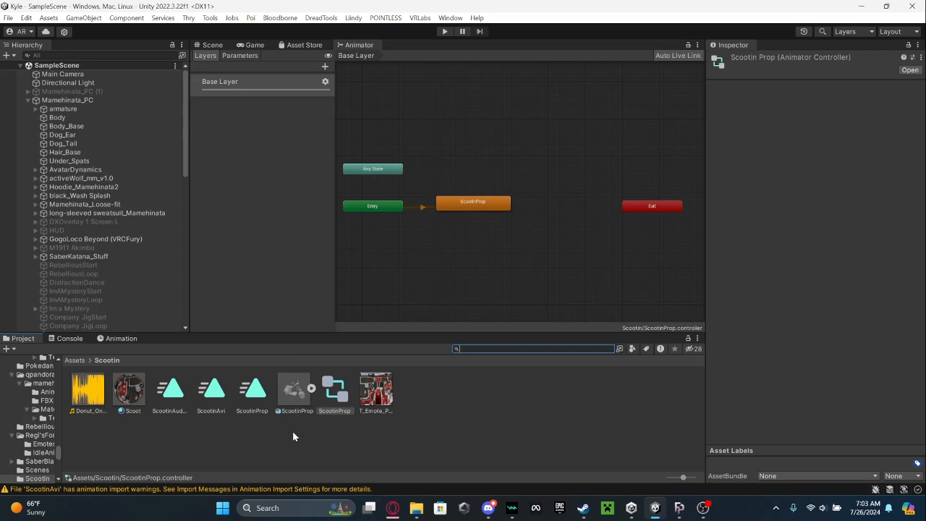
{"action": "scroll", "coordinate": [523, 236], "scroll_direction": "up", "scroll_amount": 3}
{"action": "left_click", "coordinate": [446, 207]}
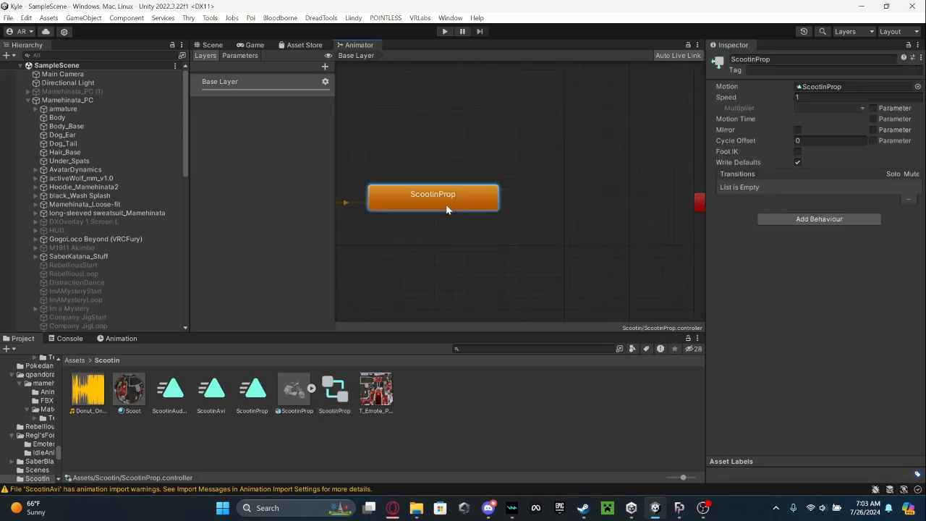
{"action": "middle_click_drag", "start_coordinate": [422, 194], "coordinate": [490, 215]}
{"action": "right_click", "coordinate": [501, 230]}
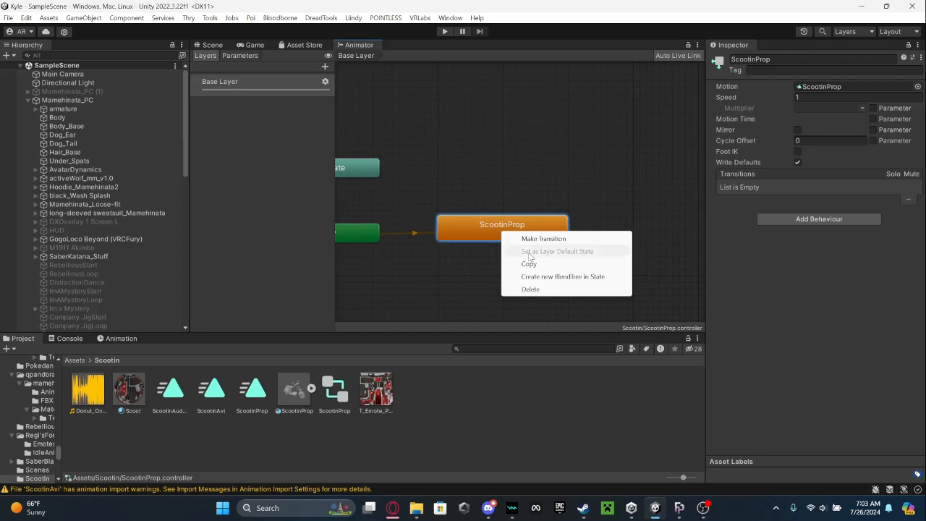
{"action": "left_click", "coordinate": [488, 219]}
{"action": "middle_click_drag", "start_coordinate": [603, 225], "coordinate": [449, 217]}
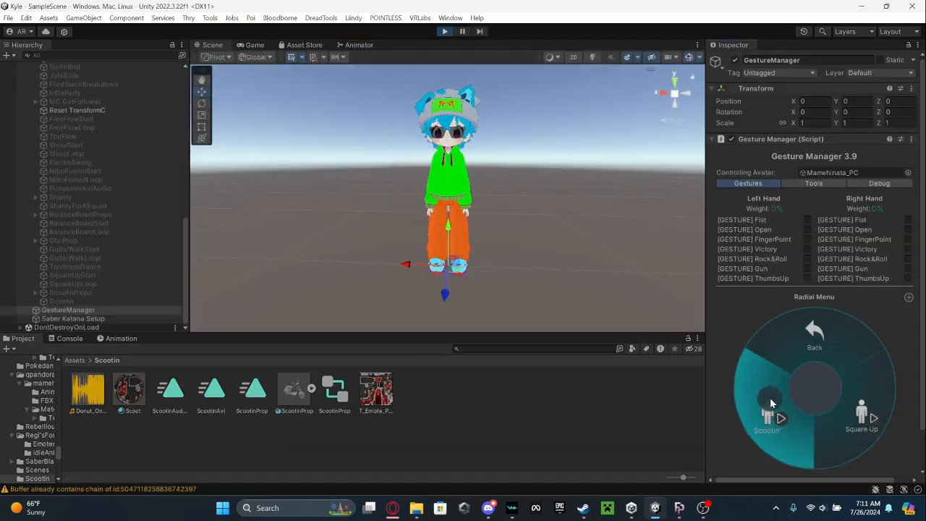
Play the Scootin' emote on the avatar from the Gesture Manager's radial menu.
{"action": "left_click", "coordinate": [770, 399]}
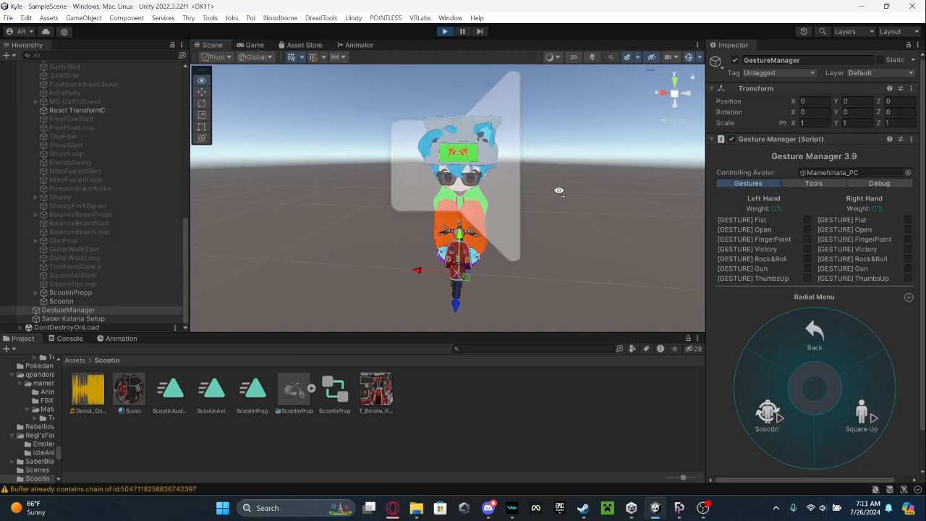
Inspect the avatar riding the scooter prop from the side and up close at the handlebar, and stop the Scootin' emote.
{"action": "right_click_drag", "start_coordinate": [559, 191], "coordinate": [744, 186]}
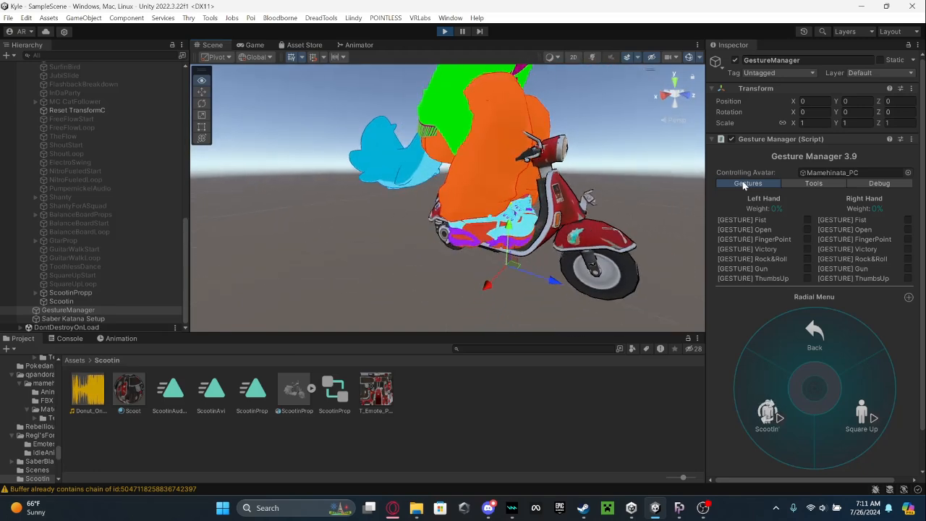
{"action": "right_click_drag", "start_coordinate": [499, 197], "coordinate": [687, 189]}
{"action": "key", "text": "w"}
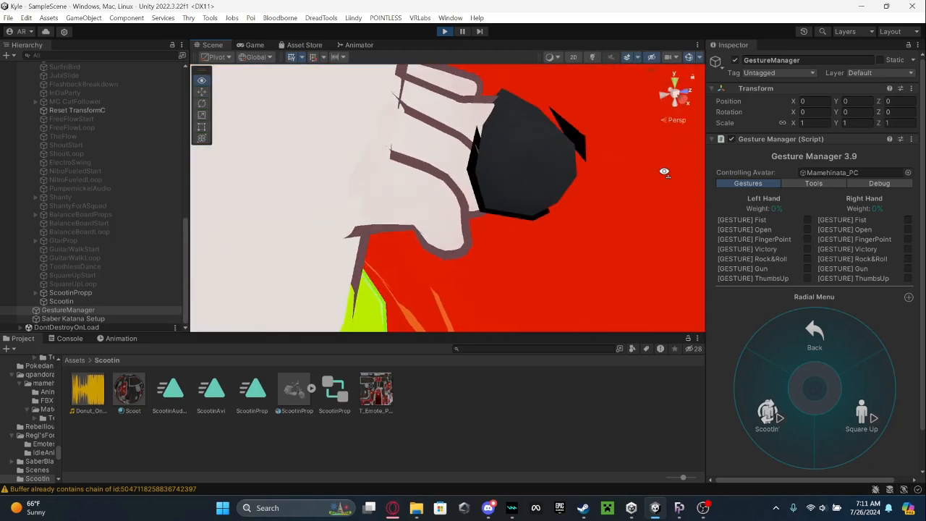
{"action": "left_click", "coordinate": [773, 418]}
{"action": "right_click_drag", "start_coordinate": [437, 187], "coordinate": [387, 159]}
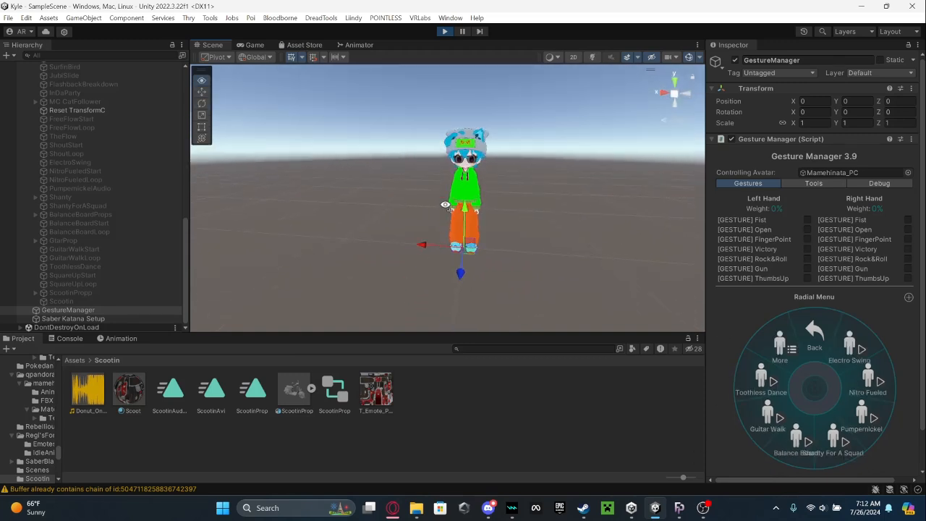
Preview the Balance Board emote on the avatar for comparison and stop it.
{"action": "right_click_drag", "start_coordinate": [446, 205], "coordinate": [462, 193]}
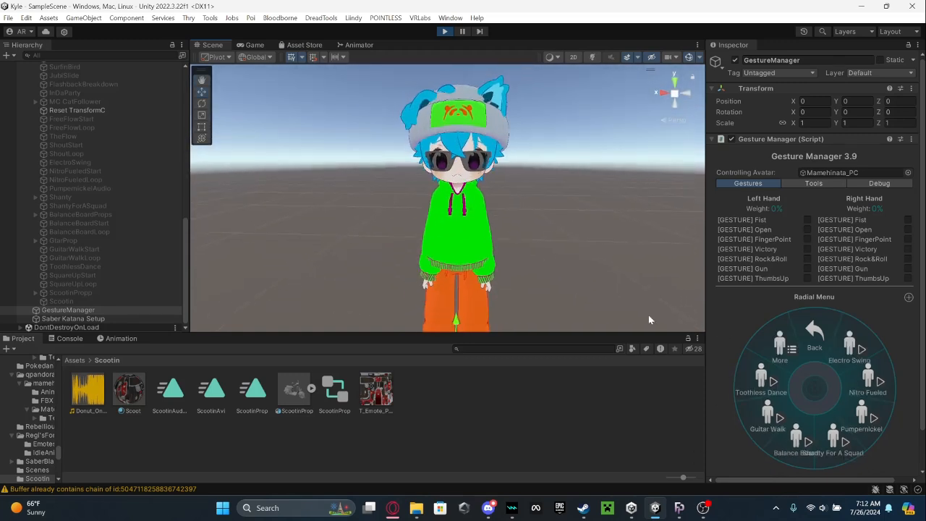
{"action": "left_click", "coordinate": [792, 436]}
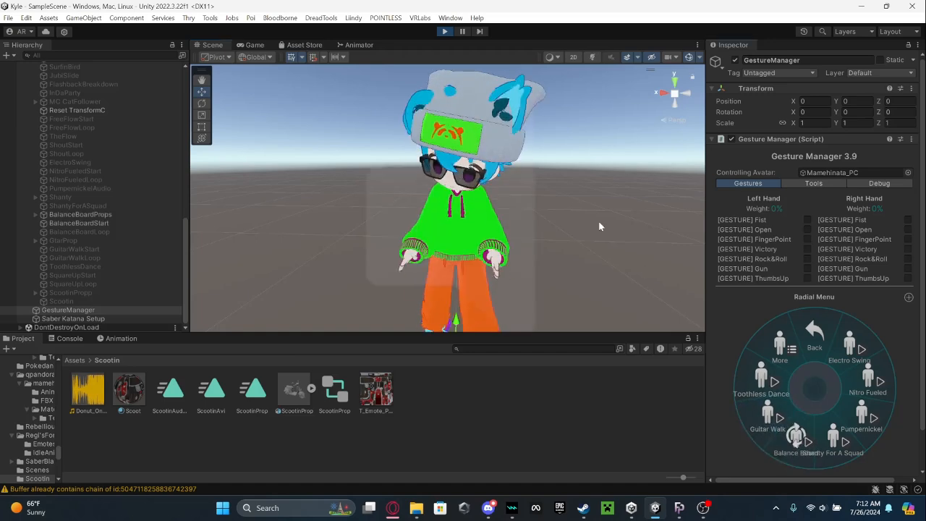
{"action": "right_click_drag", "start_coordinate": [536, 225], "coordinate": [539, 217]}
{"action": "left_click", "coordinate": [791, 436]}
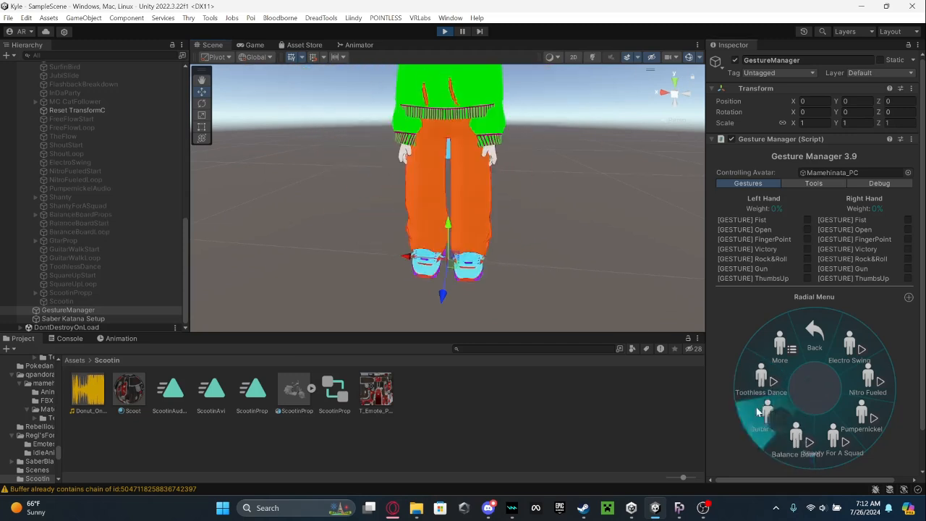
Replay the Balance Board emote with the whole avatar and its board prop in view, restarting it repeatedly, and stop it.
{"action": "key", "text": "s"}
{"action": "right_click_drag", "start_coordinate": [602, 224], "coordinate": [617, 203]}
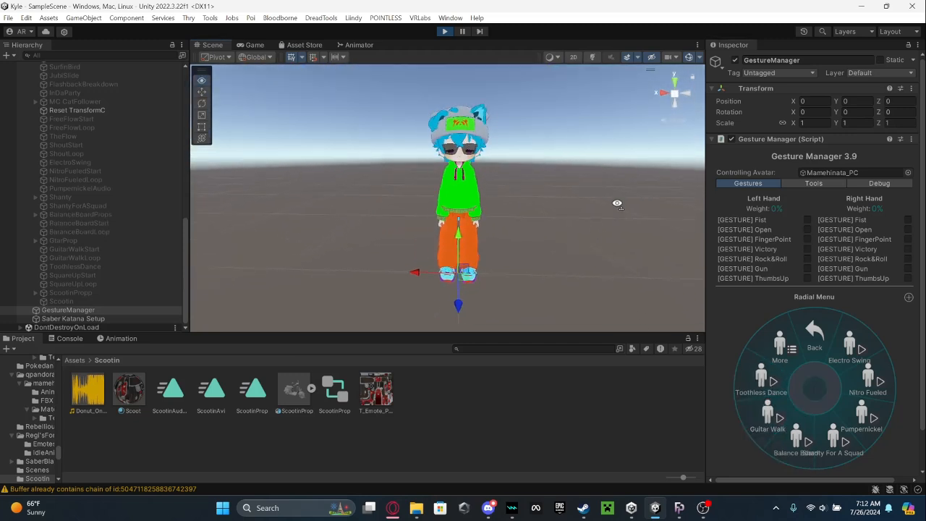
{"action": "left_click", "coordinate": [794, 438]}
{"action": "left_click", "coordinate": [803, 434]}
{"action": "left_click", "coordinate": [804, 434]}
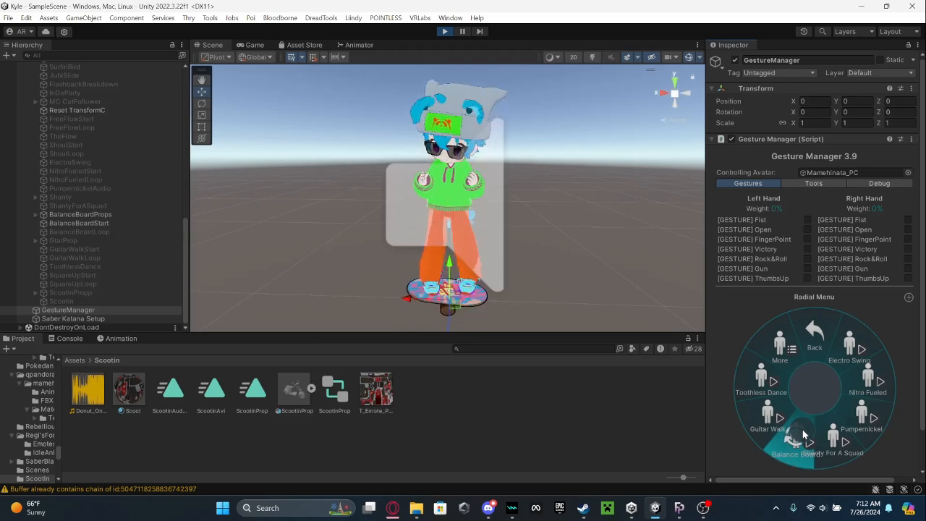
{"action": "left_click", "coordinate": [803, 434]}
{"action": "left_click", "coordinate": [803, 434]}
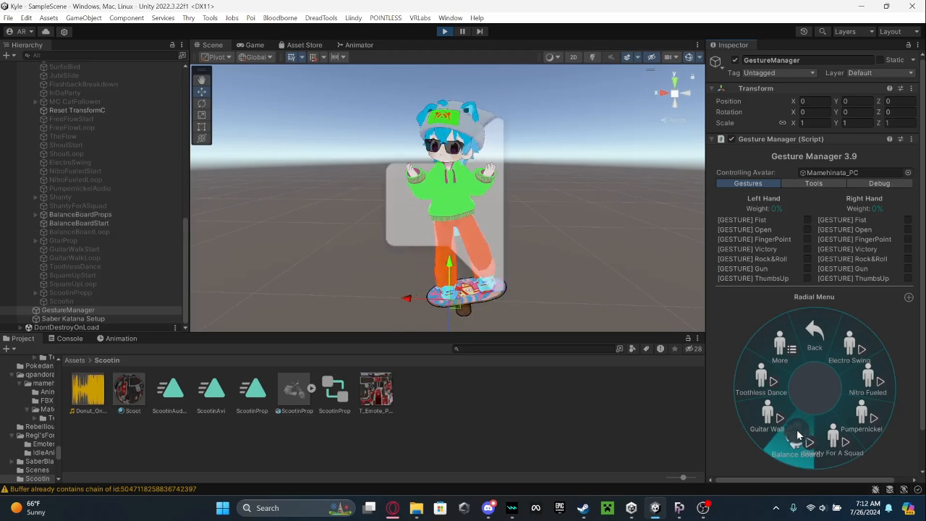
{"action": "right_click_drag", "start_coordinate": [606, 221], "coordinate": [604, 199]}
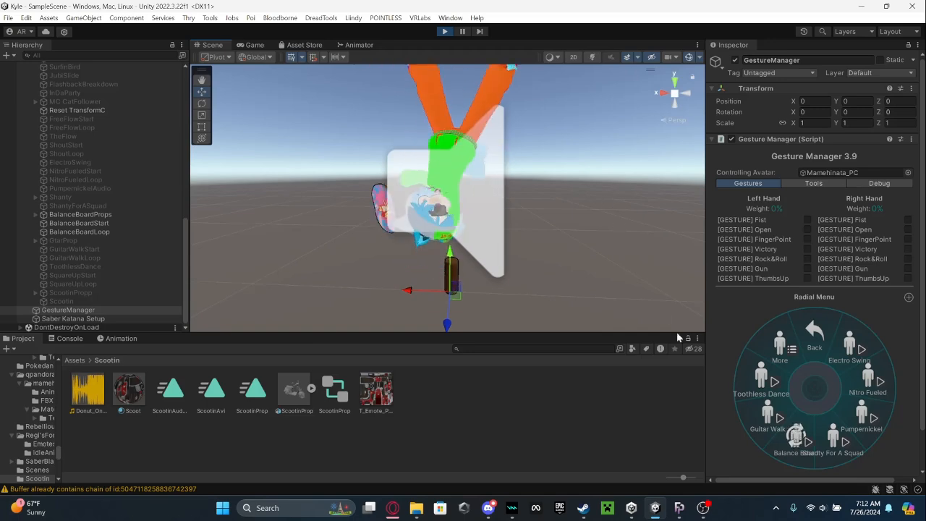
{"action": "left_click", "coordinate": [796, 440]}
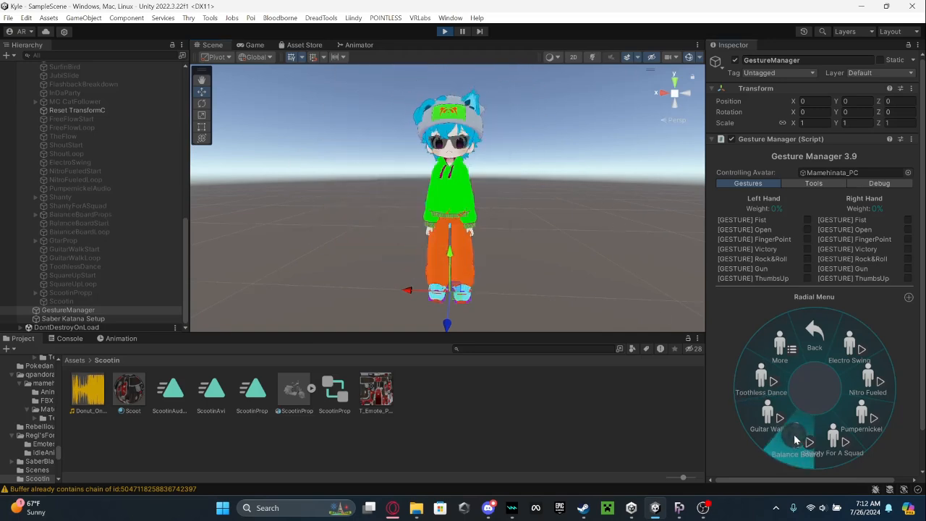